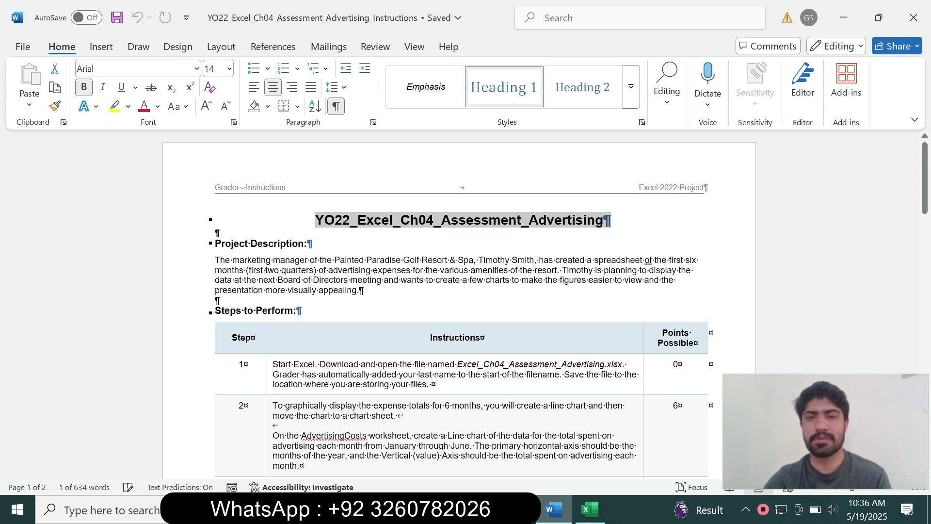
Read the project description and opening steps, and highlight the step 1 instruction text in yellow.
click(307, 243)
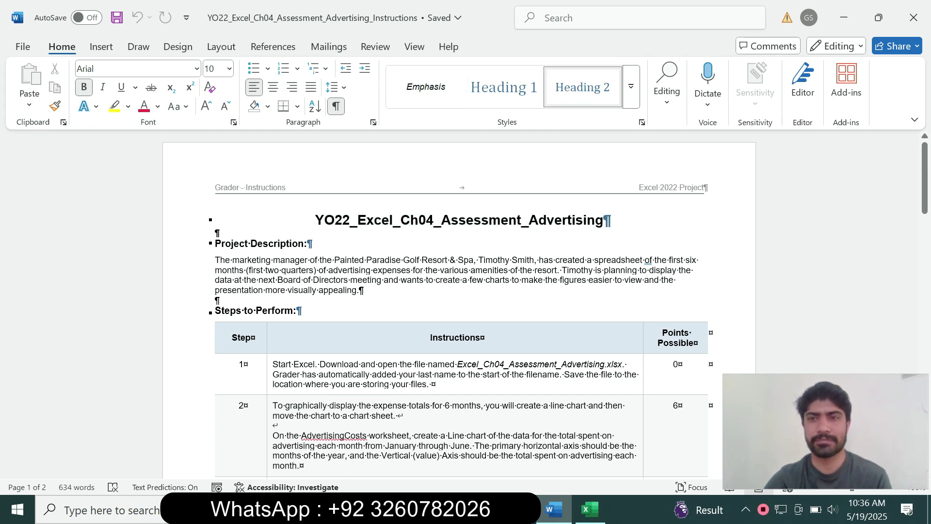
scroll(458, 300, down, 2)
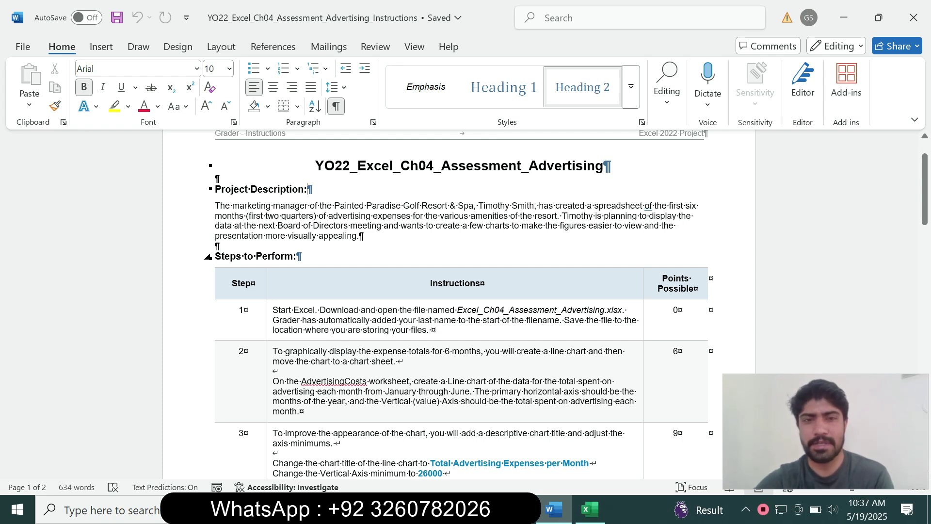
click(216, 245)
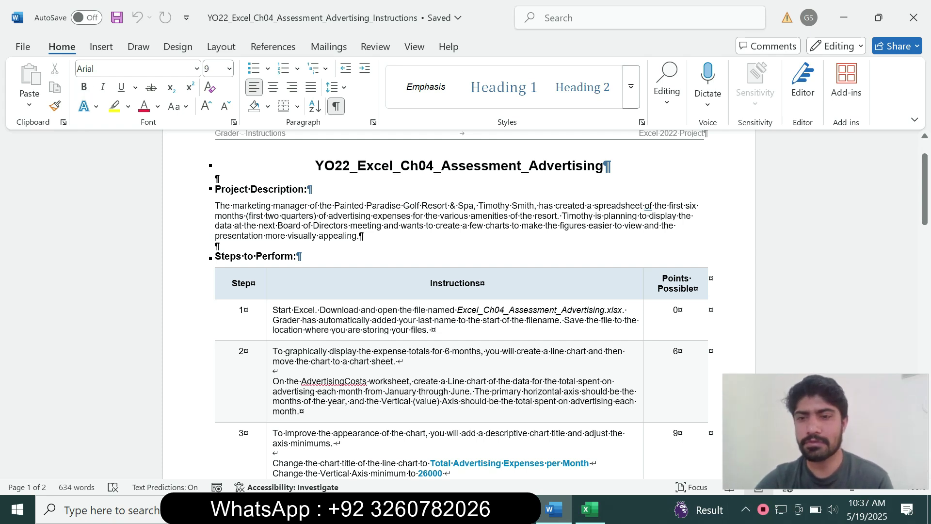
mouse_move(924, 184)
mouse_down()
mouse_move(924, 373)
mouse_move(925, 183)
mouse_up()
scroll(216, 210, down, 4)
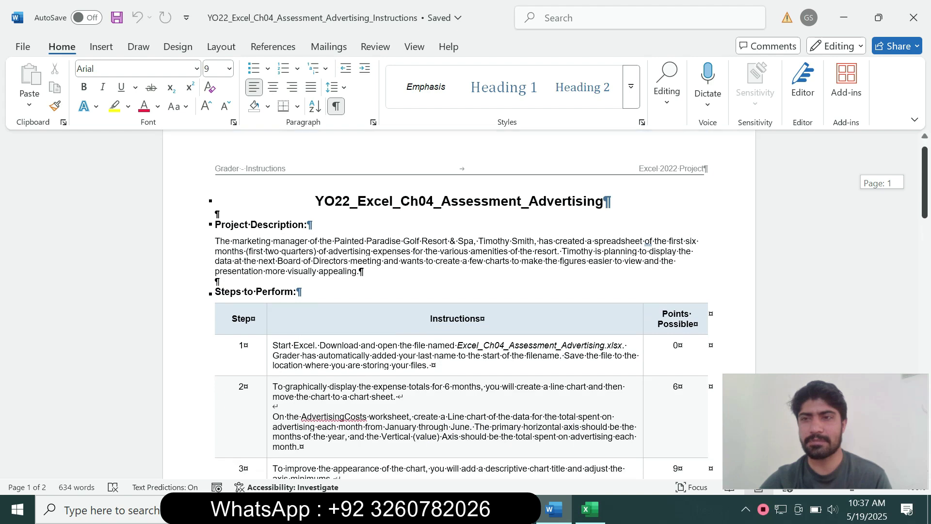
scroll(216, 210, up, 2)
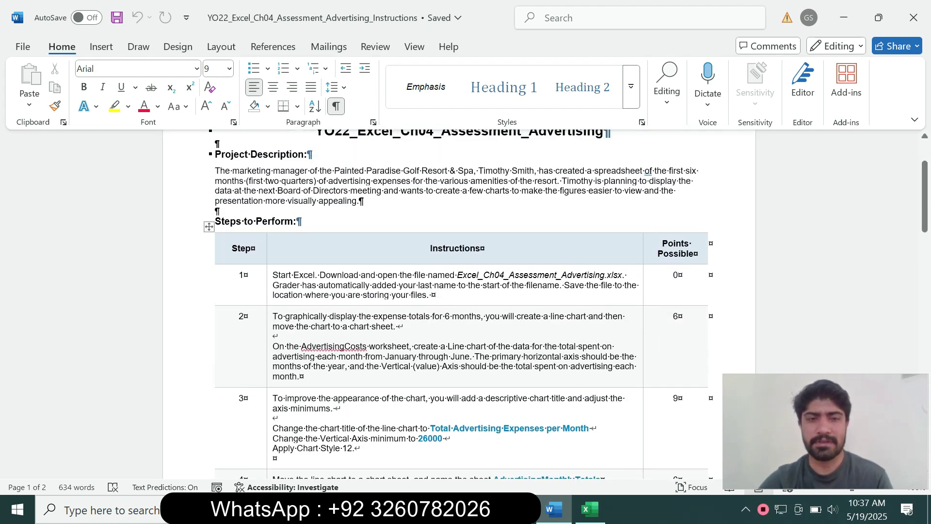
click(269, 291)
click(333, 268)
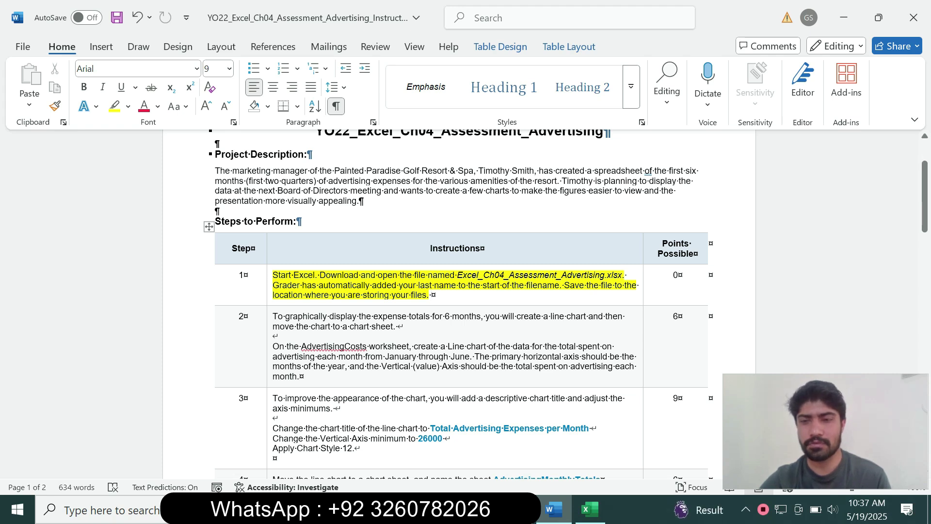
Check the AdvertisingCosts worksheet in Excel, and clear the highlight from the step 1 instruction in the Word document.
click(590, 509)
click(356, 317)
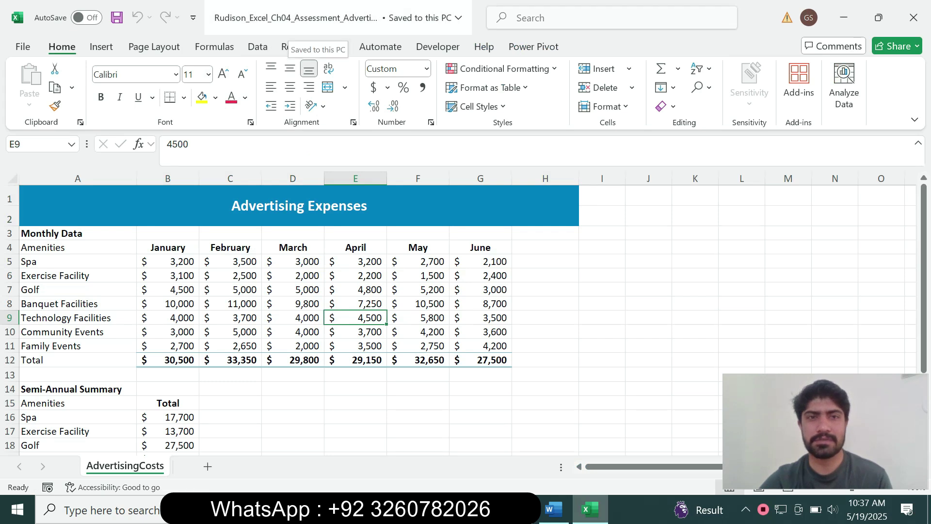
click(553, 509)
drag(432, 295, 273, 275)
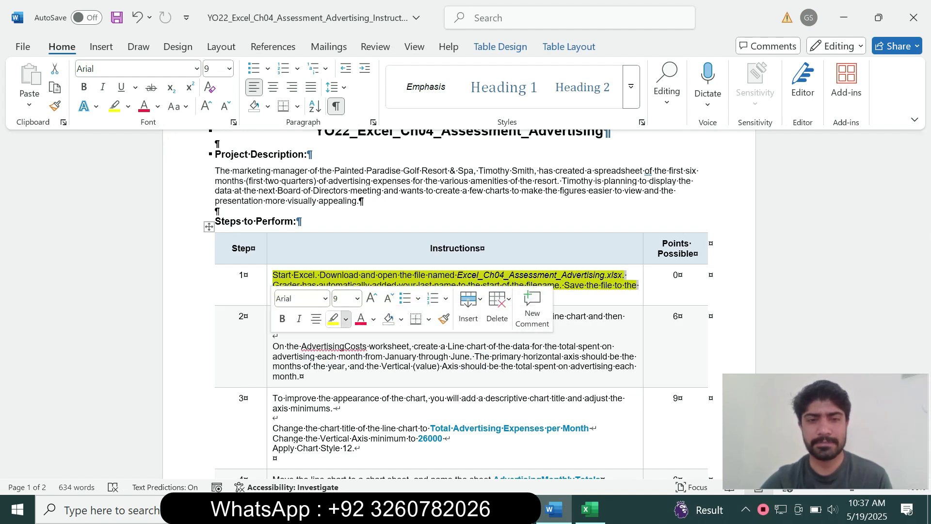
click(346, 319)
click(368, 436)
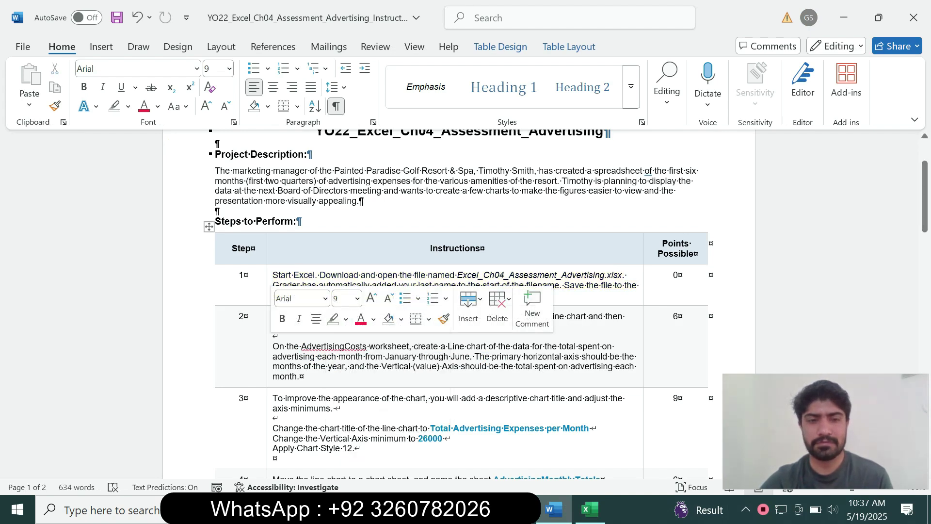
Set the step 2 instruction text to font size 16 and highlight it in turquoise.
click(270, 361)
click(354, 318)
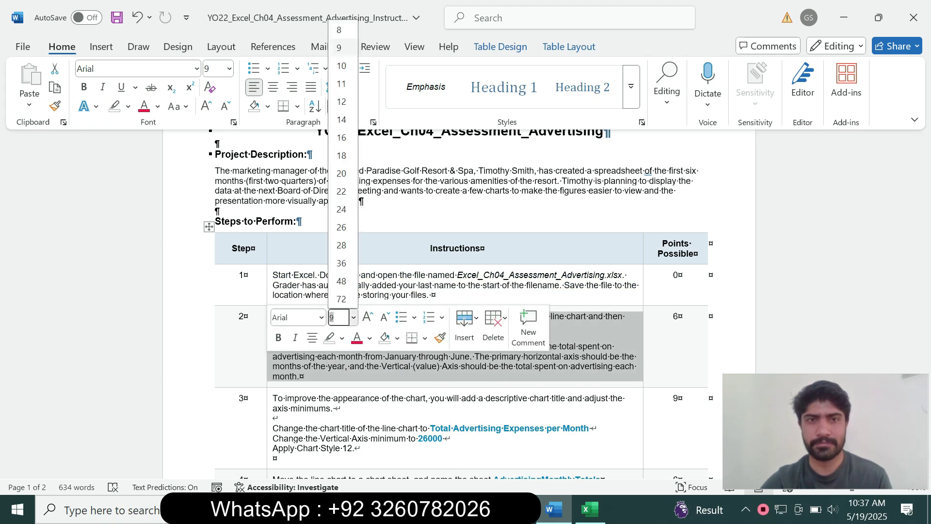
click(341, 137)
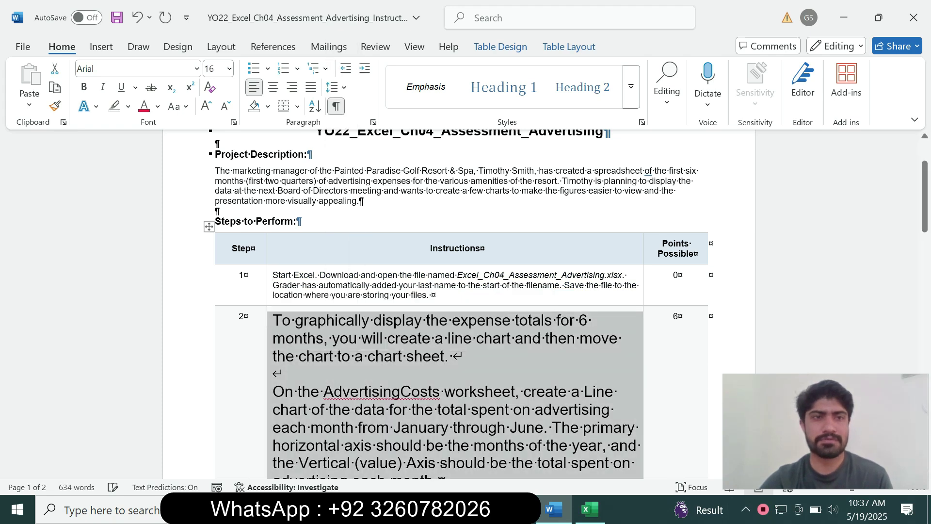
click(157, 106)
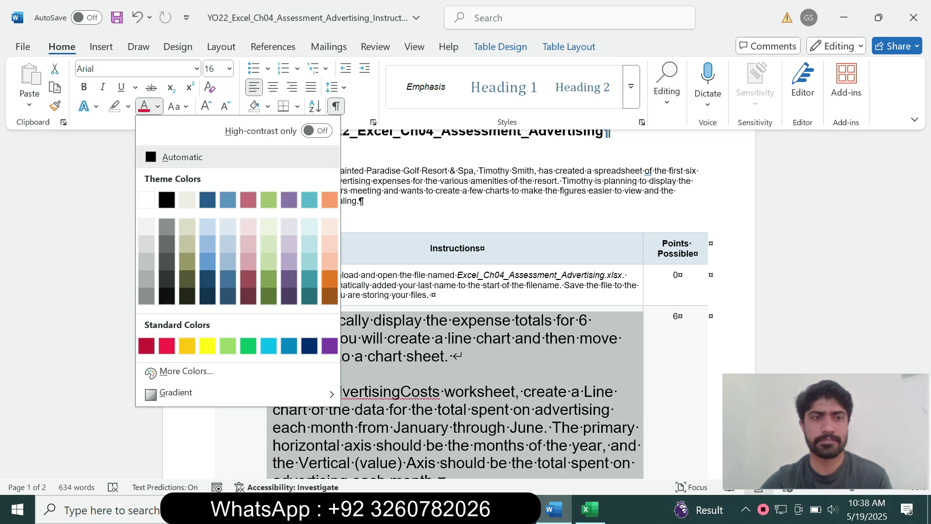
click(128, 106)
click(161, 157)
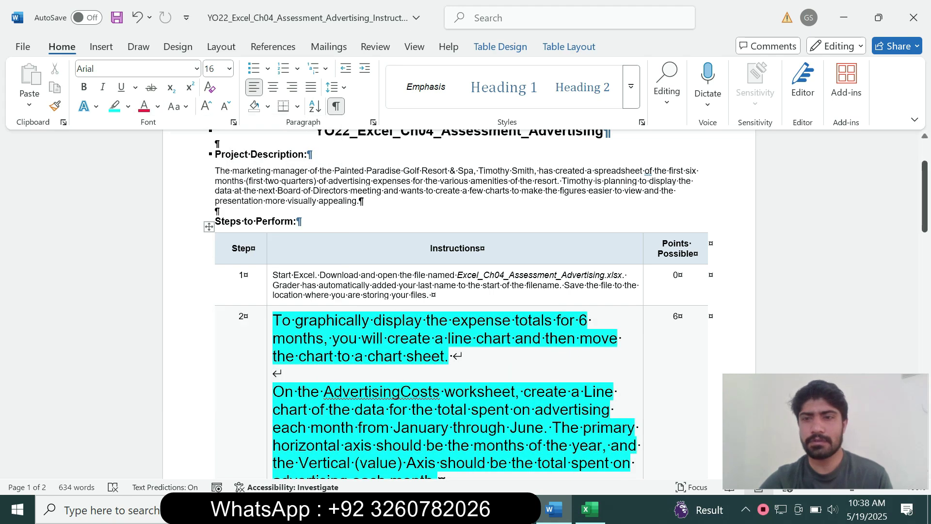
Read the step 2 line chart requirements, checking which worksheet, data and axes they call for against the Excel workbook.
scroll(456, 306, down, 3)
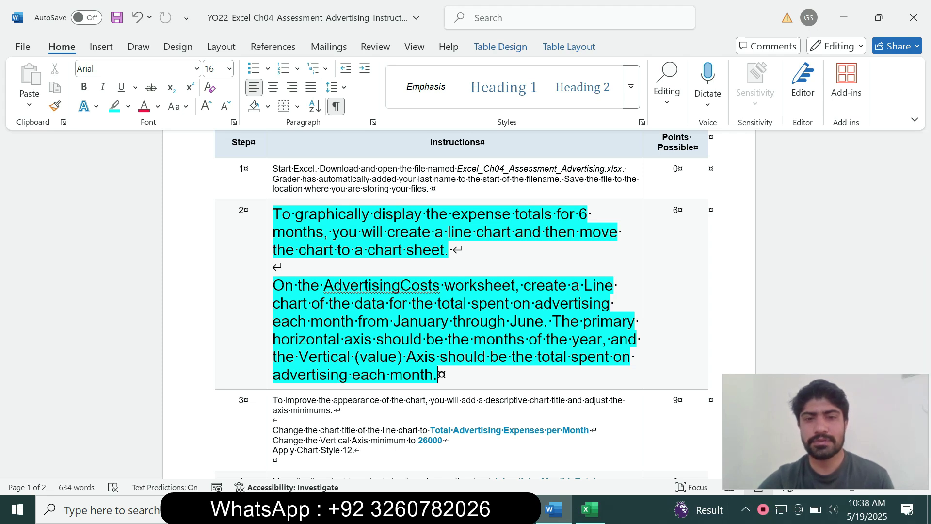
drag(273, 285, 551, 321)
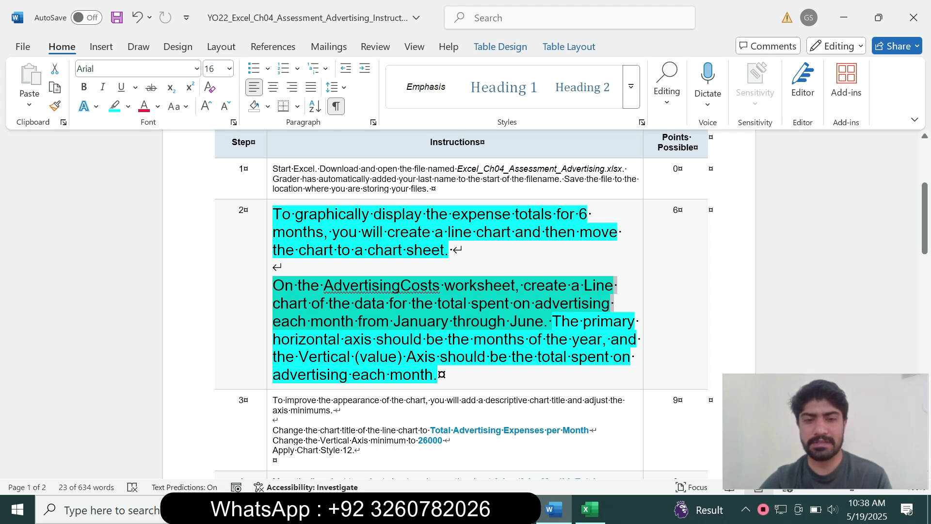
click(379, 285)
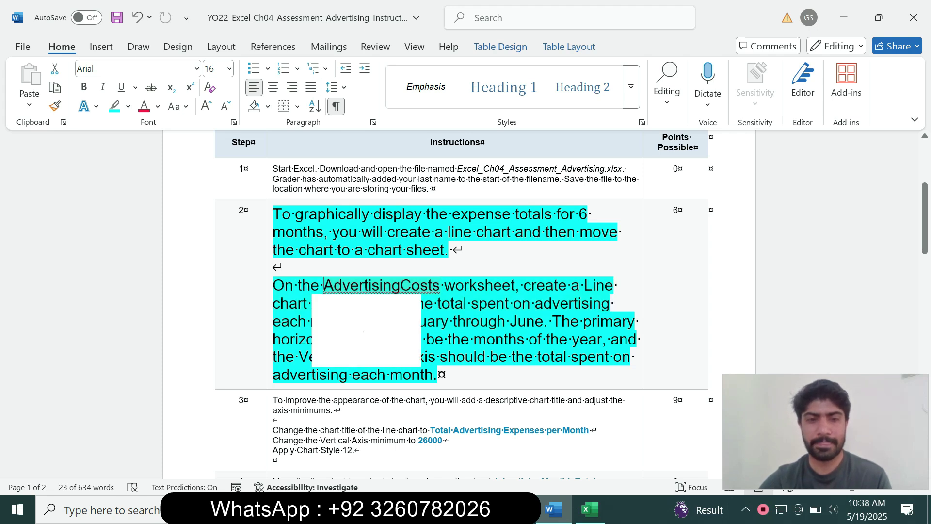
drag(299, 285, 521, 285)
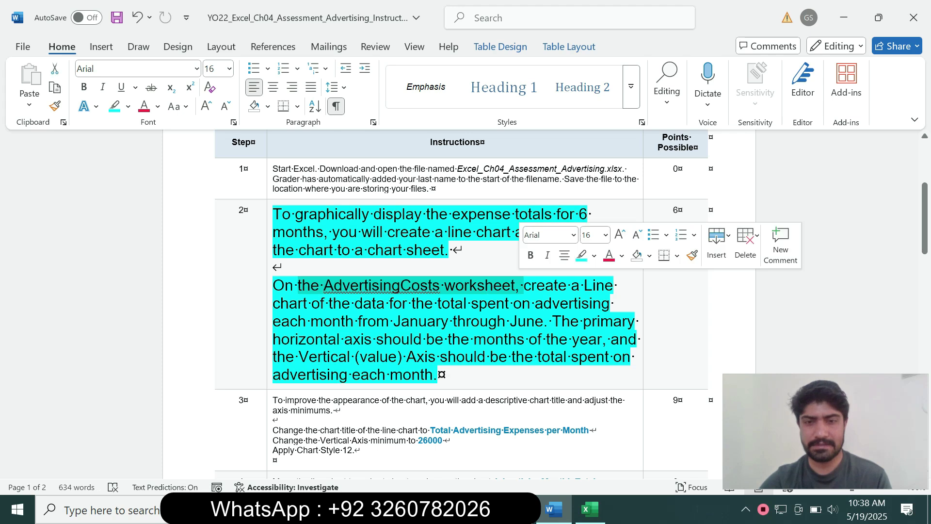
click(590, 508)
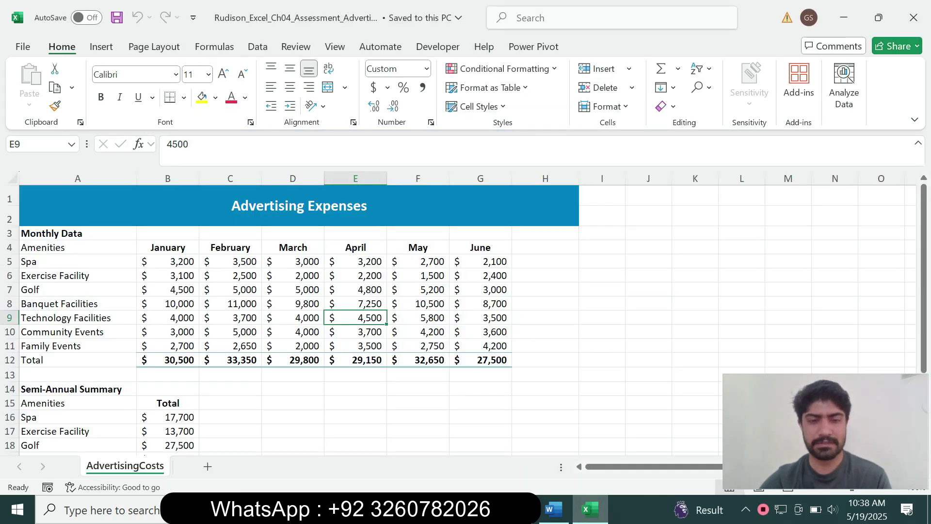
key(alt+Tab)
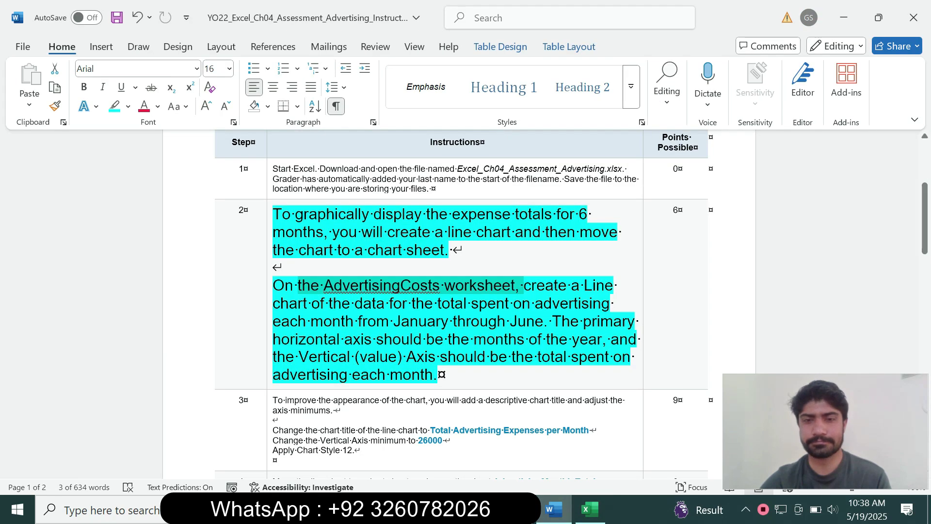
click(544, 304)
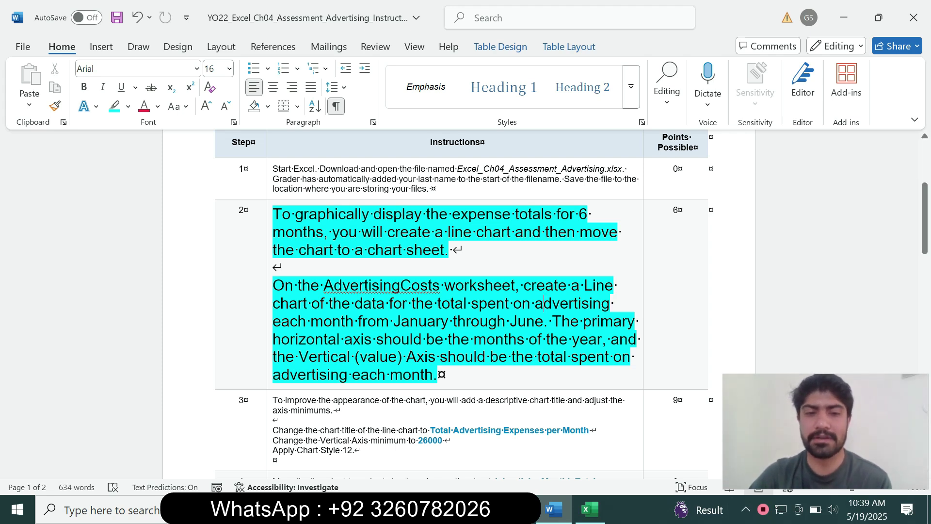
click(368, 286)
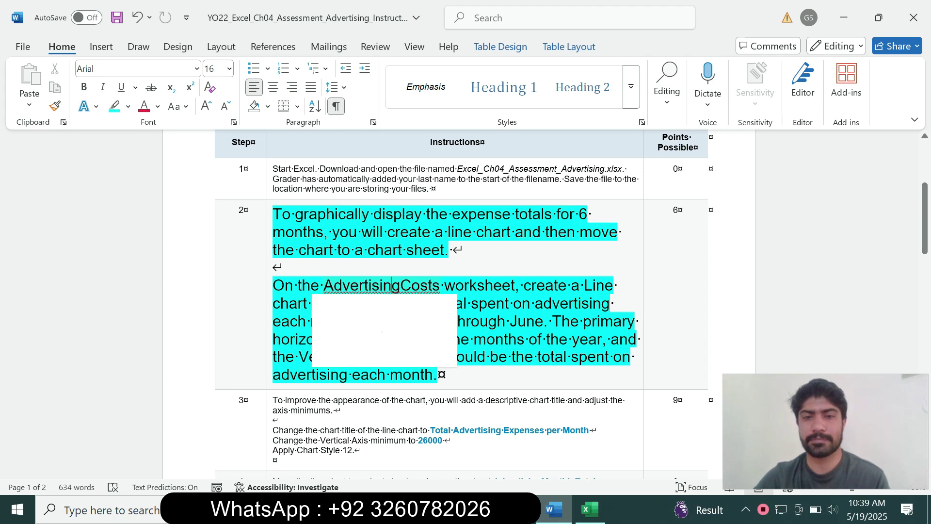
right_click(515, 285)
click(492, 313)
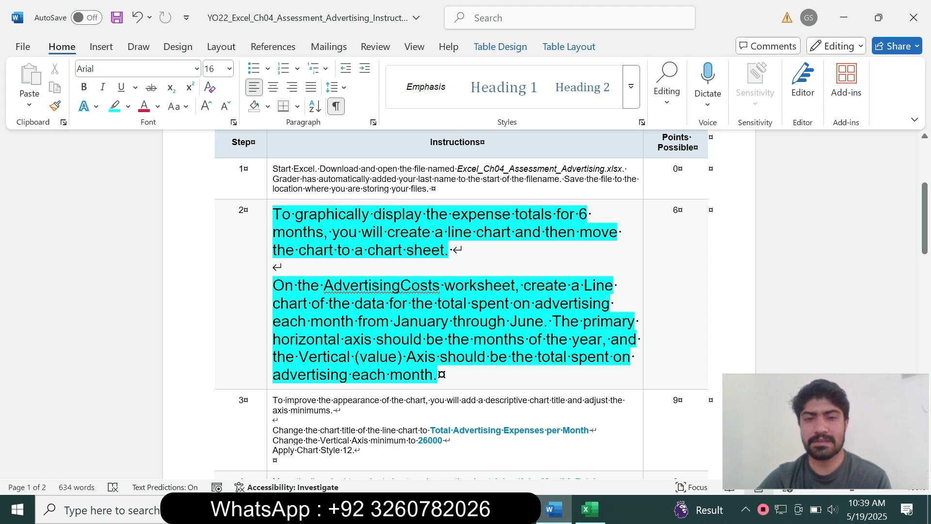
In Excel, insert a line chart of A4:G11 on the AdvertisingCosts worksheet, using the variant with months on the horizontal axis.
click(589, 509)
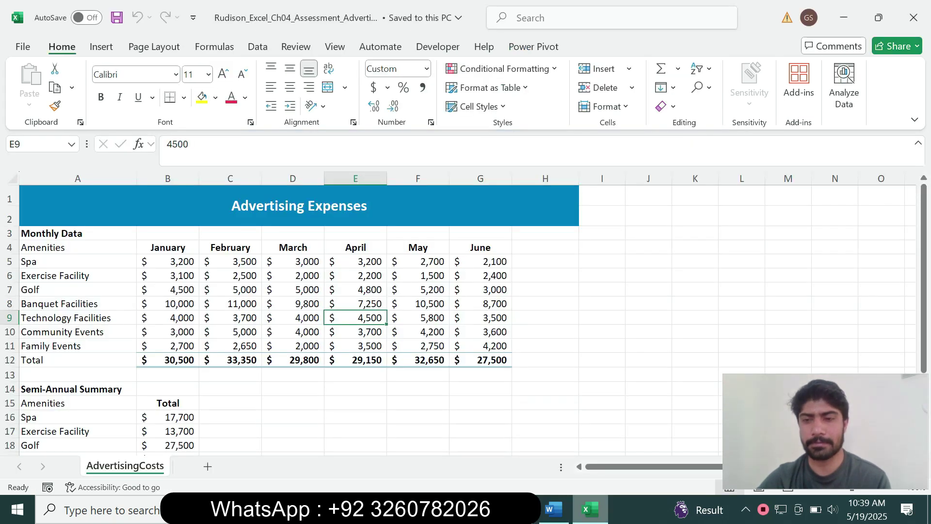
click(78, 248)
drag(77, 247, 480, 346)
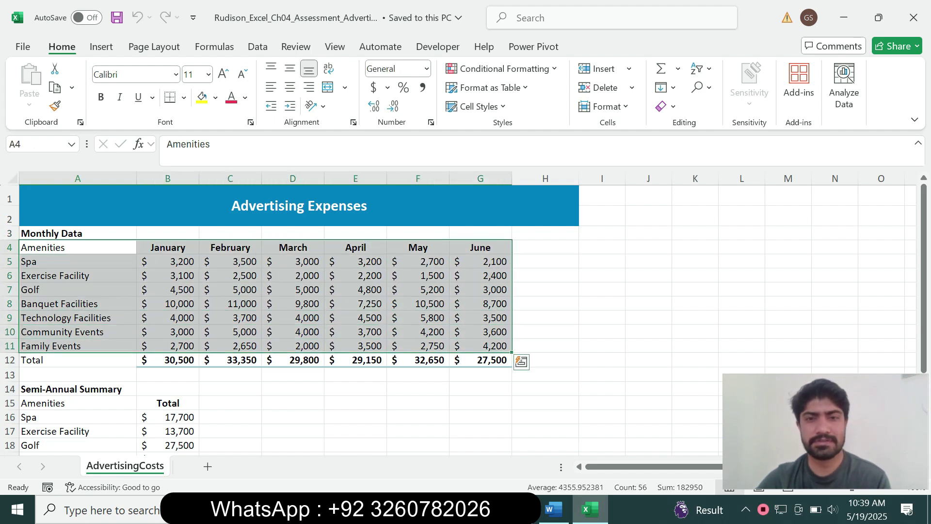
click(553, 509)
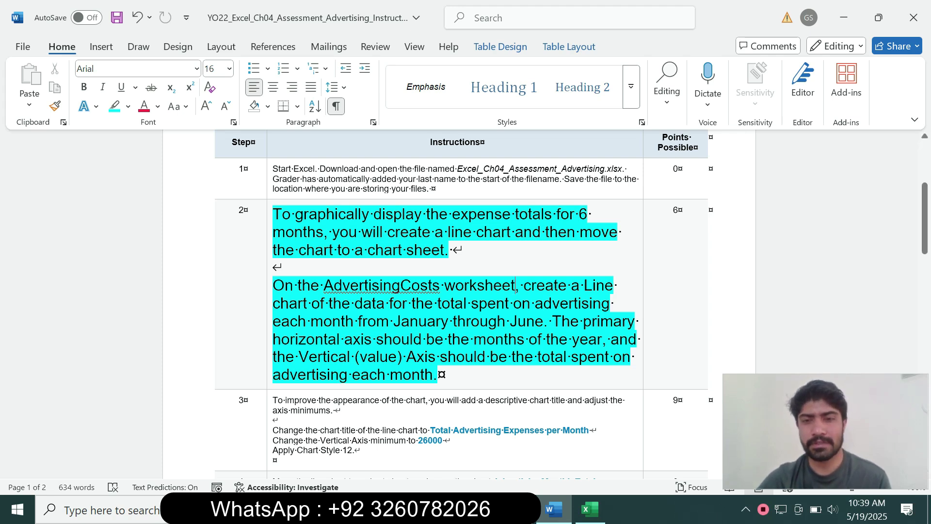
click(590, 509)
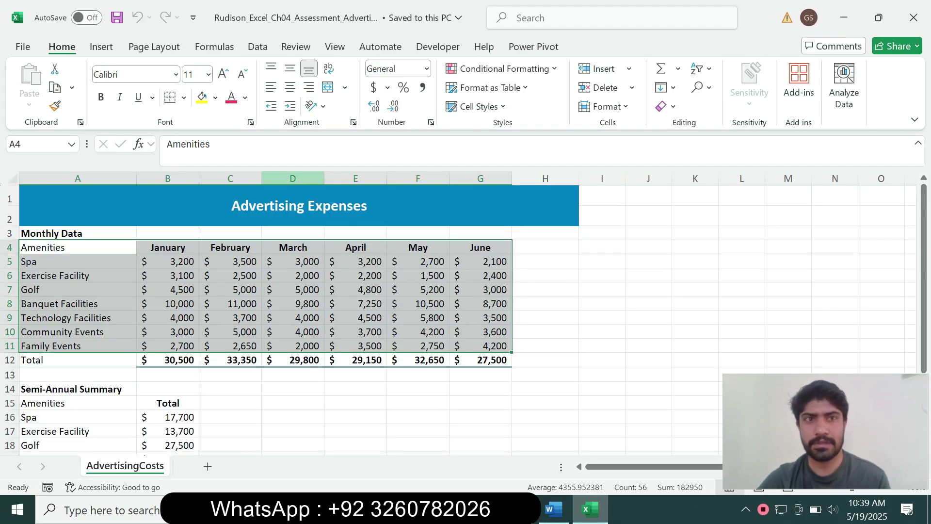
click(101, 47)
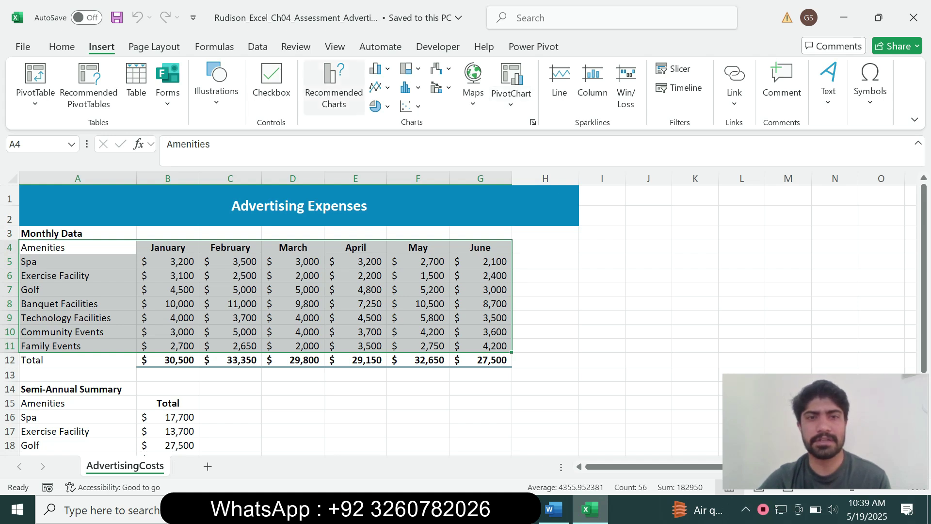
click(333, 87)
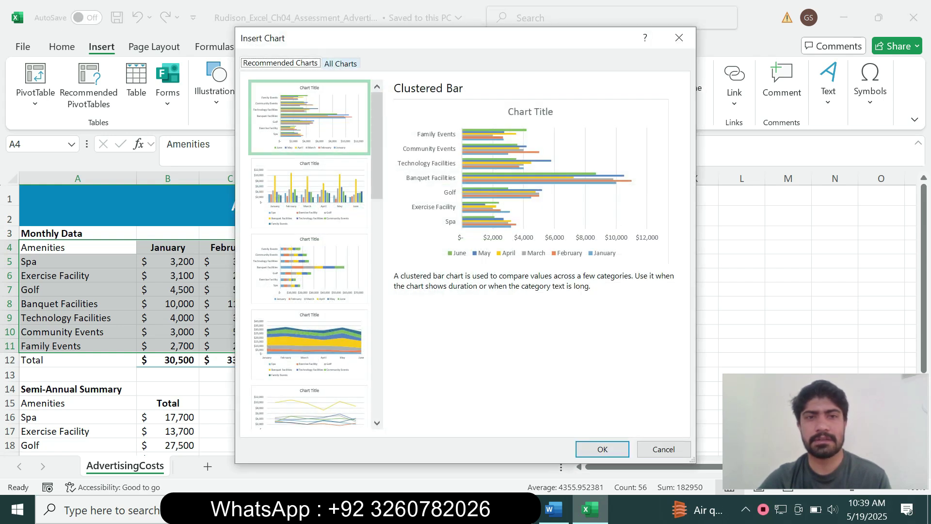
click(341, 63)
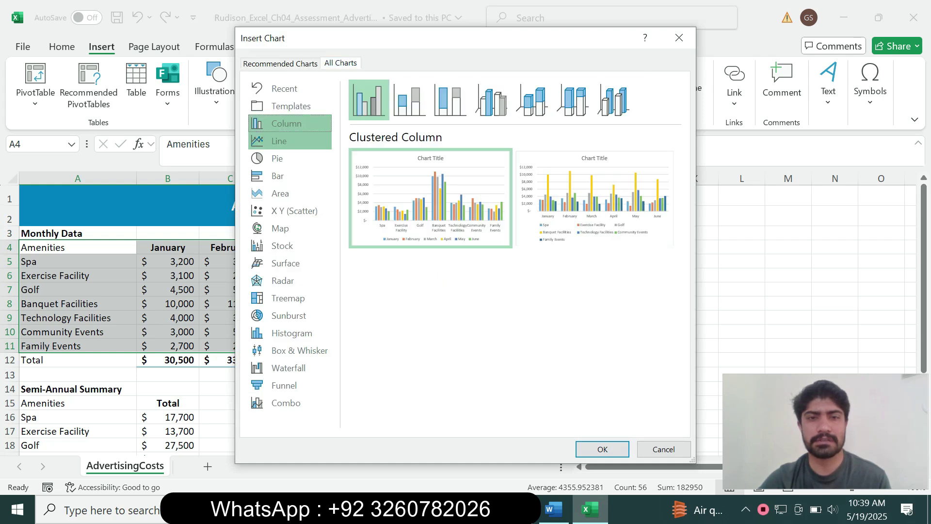
click(289, 141)
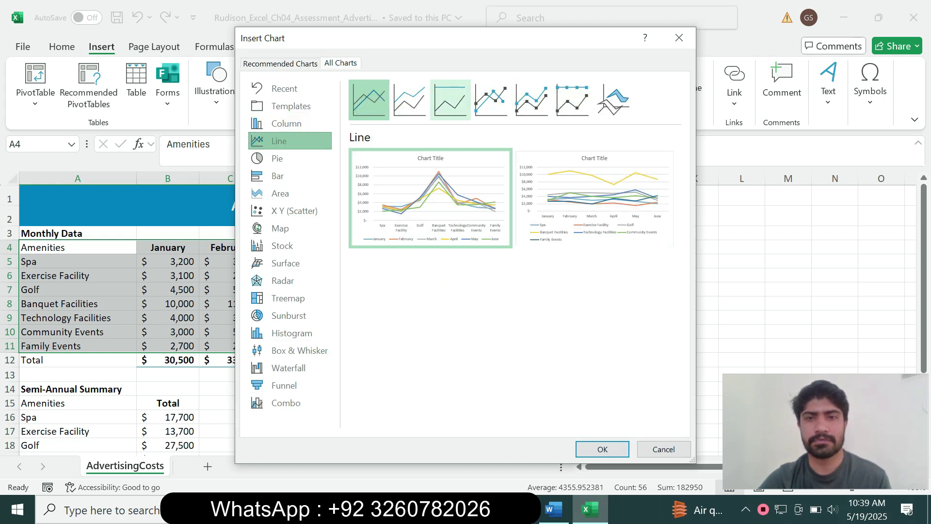
mouse_move(594, 198)
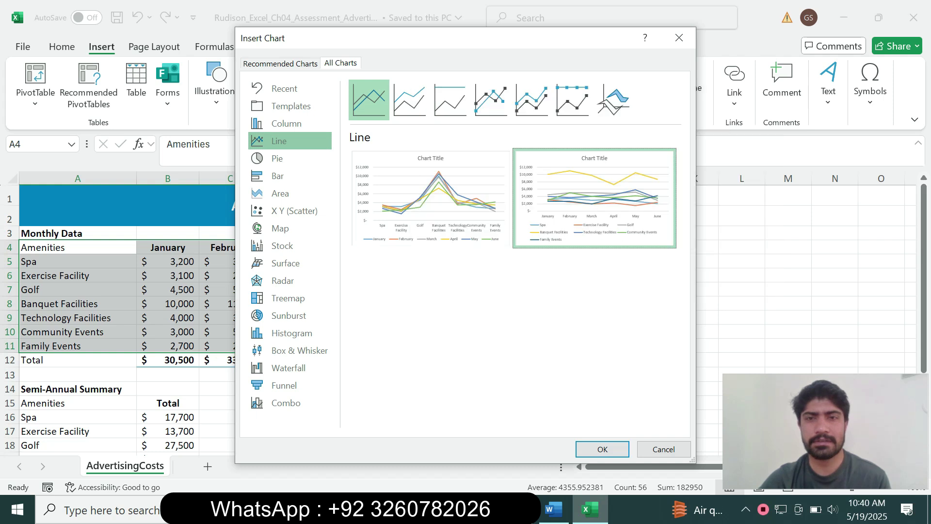
key(Return)
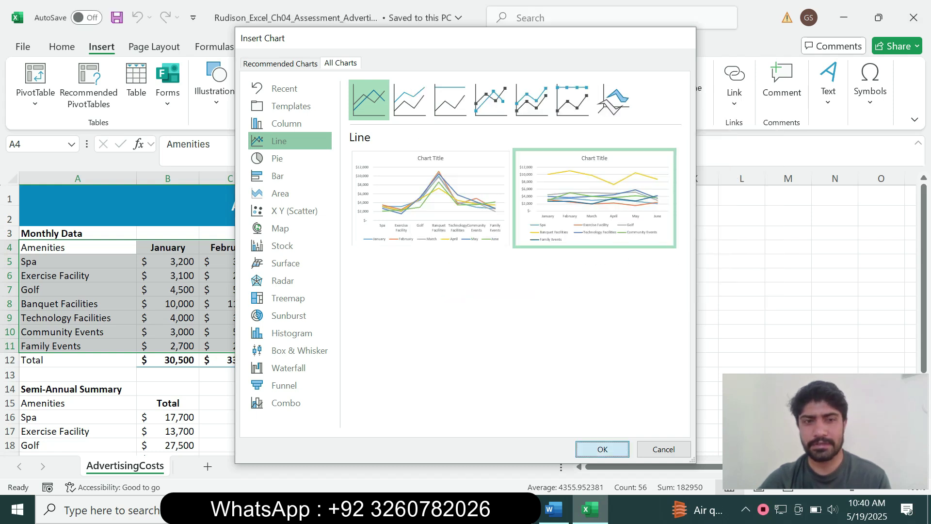
In the Word document, restore the step 2 instruction text to font size 9 and remove its highlight.
key(alt+Tab)
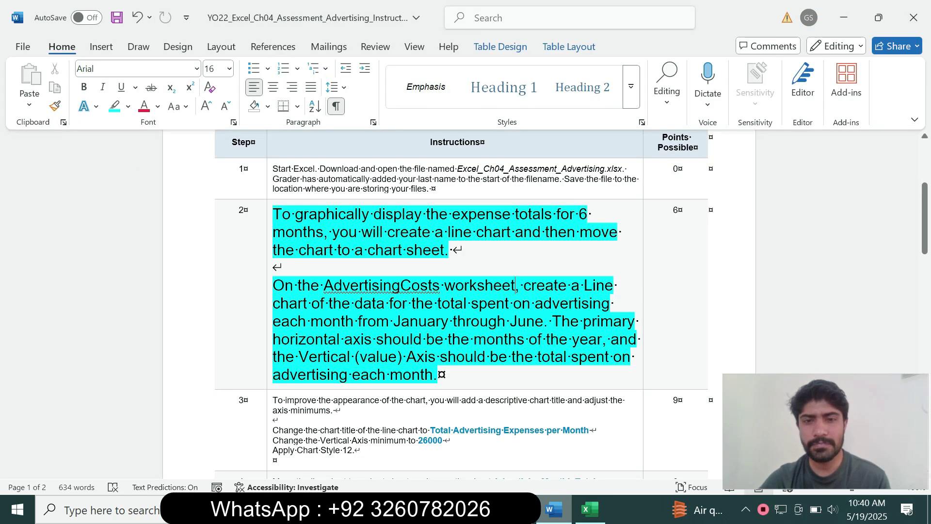
drag(433, 375, 275, 214)
click(367, 177)
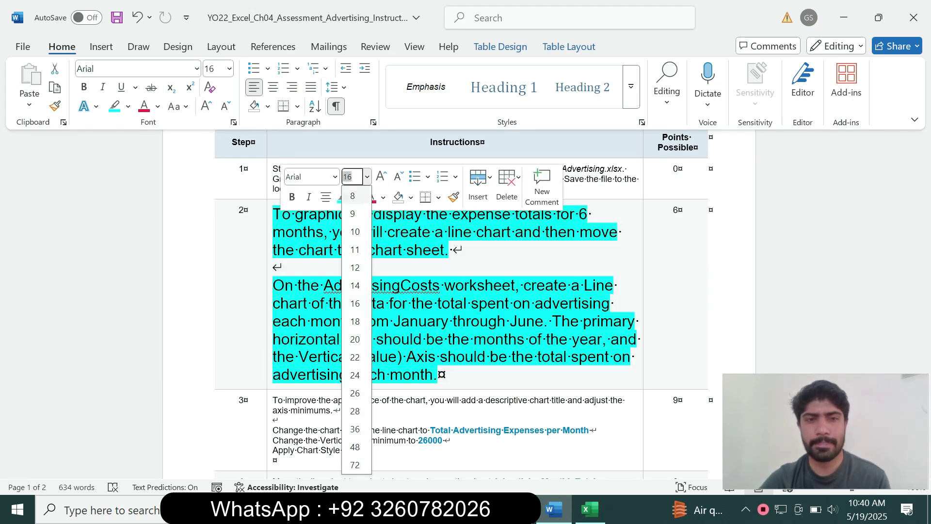
click(352, 210)
click(356, 197)
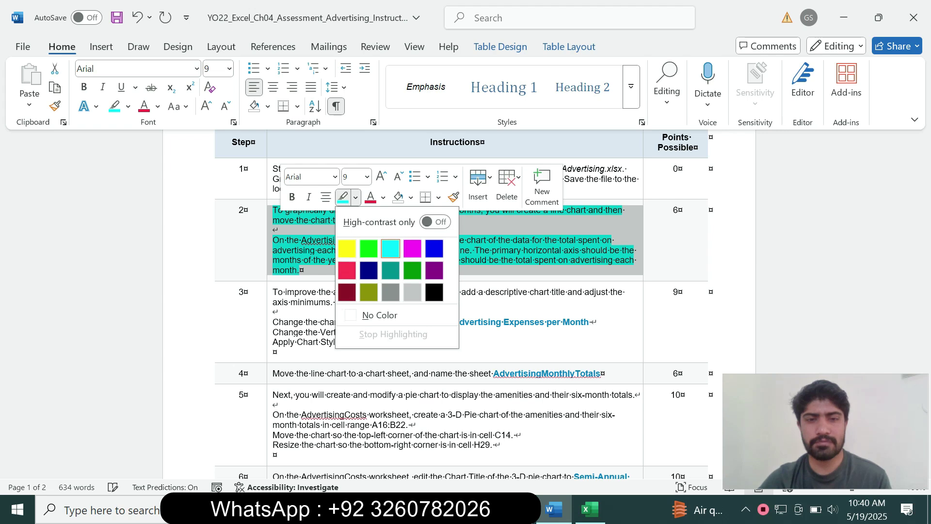
click(380, 315)
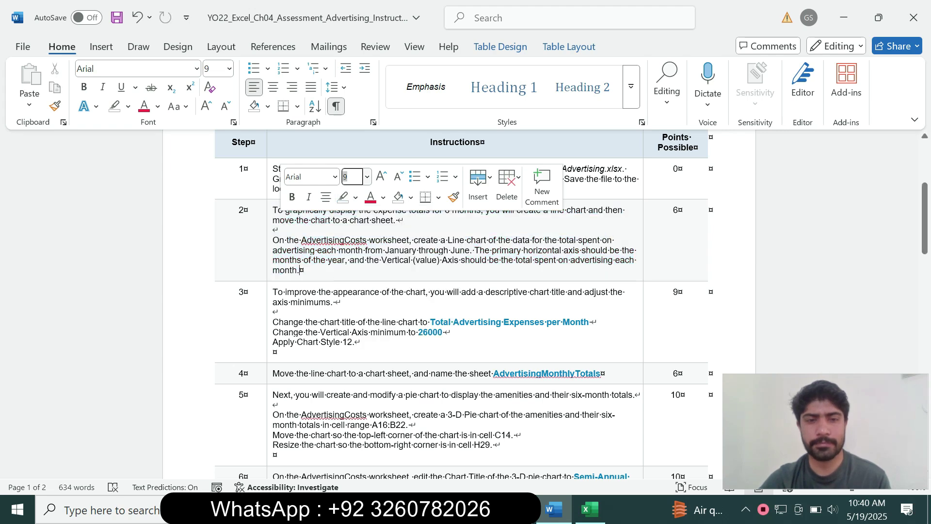
Set the step 3 instruction text to font size 16 and highlight it in turquoise.
click(269, 330)
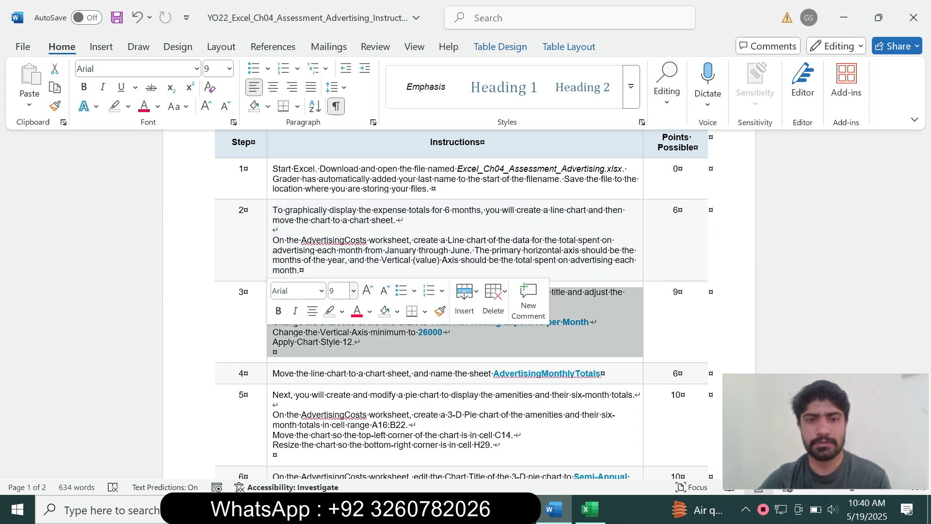
click(354, 291)
click(343, 115)
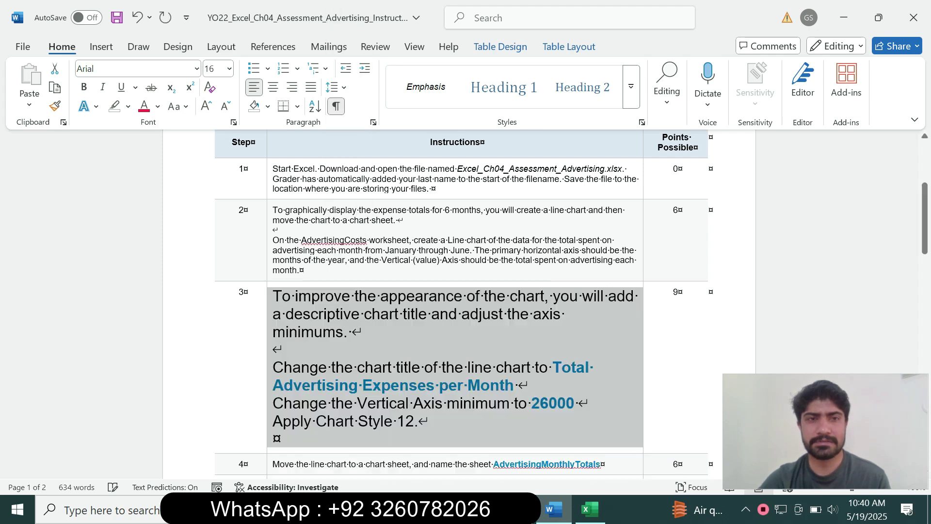
click(128, 106)
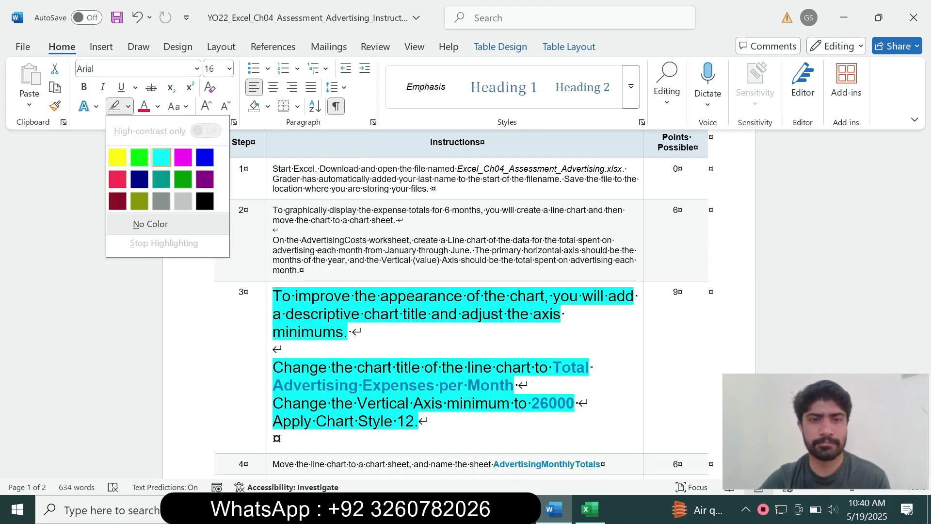
click(161, 157)
Read the step 3 requirements for the line chart's title, vertical axis minimum and chart style.
right_click(924, 226)
key(Escape)
drag(925, 223, 925, 239)
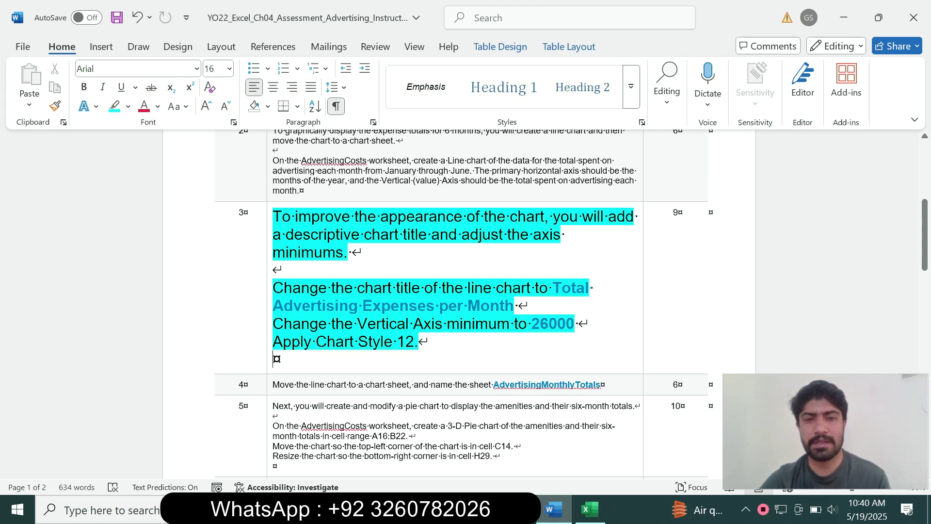
drag(281, 288, 432, 342)
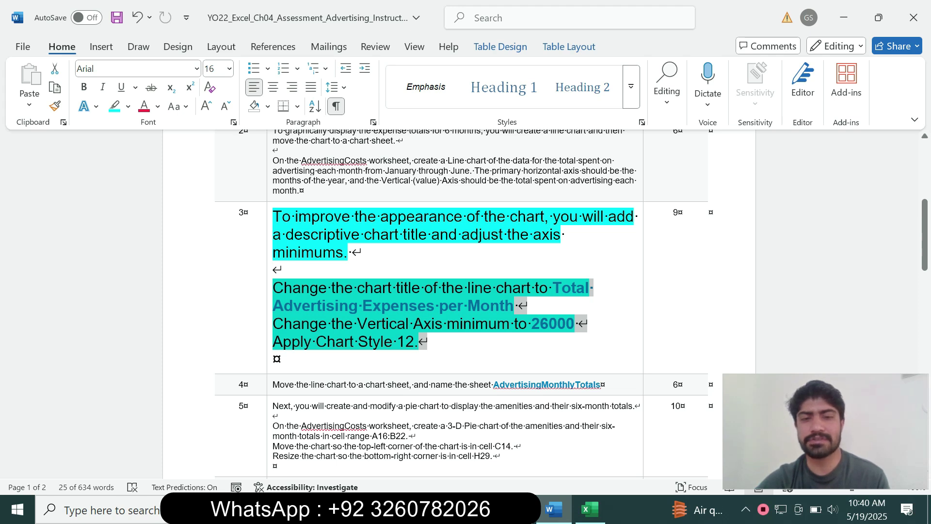
click(419, 342)
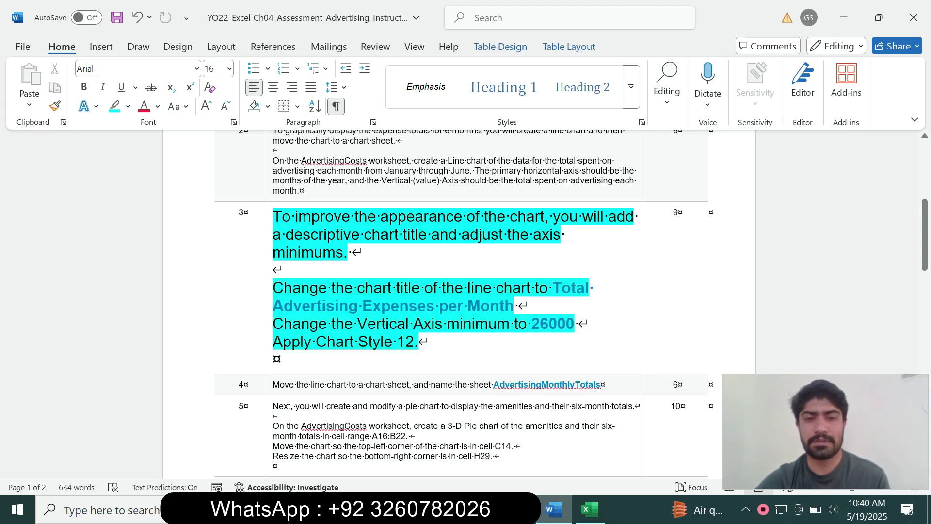
drag(361, 306, 535, 288)
click(424, 288)
click(569, 324)
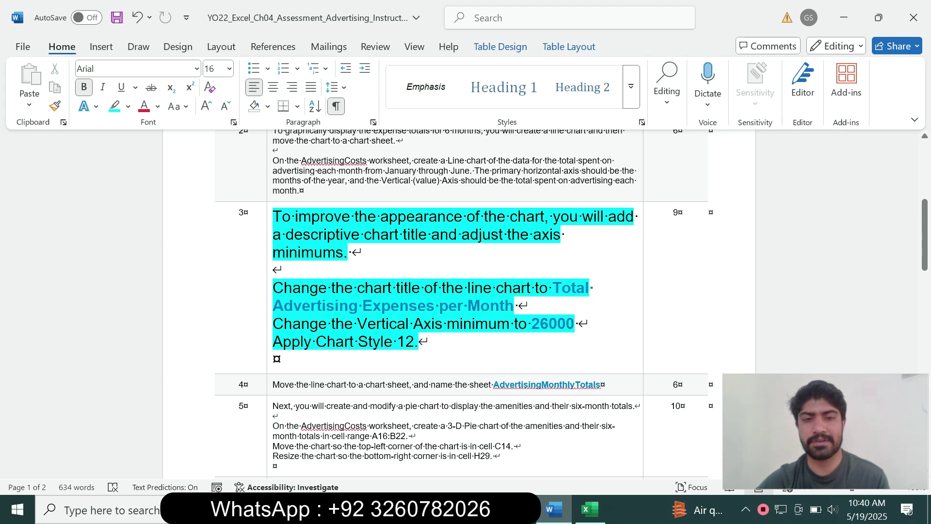
Copy "Total Advertising Expenses per Month" from the instructions and paste it as unformatted text into the line chart's title in Excel.
drag(552, 288, 515, 306)
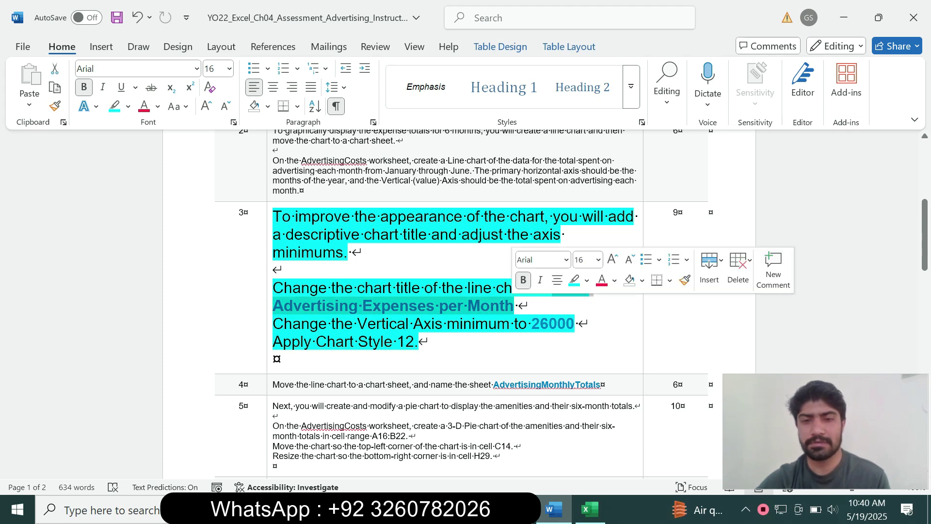
key(ctrl+c)
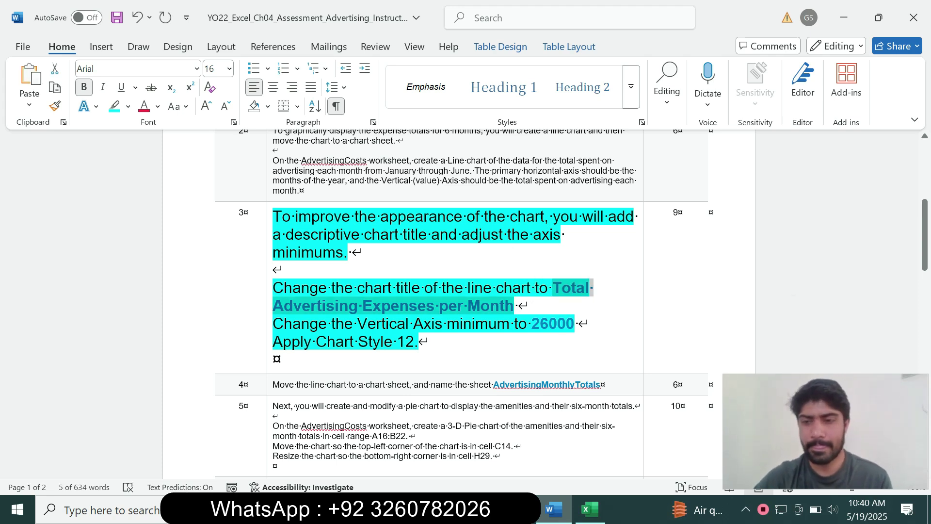
click(590, 509)
click(470, 232)
click(481, 232)
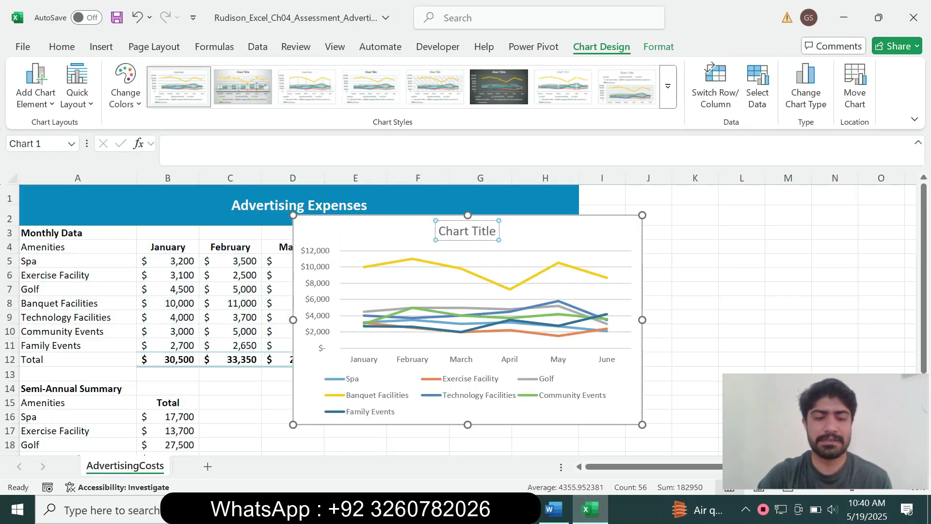
key(ctrl+a)
key(ctrl+v)
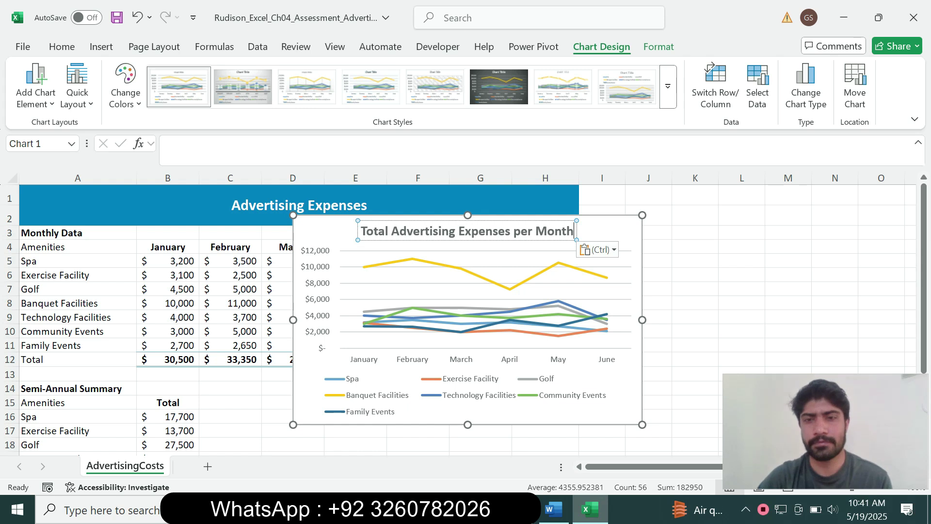
key(ctrl)
key(t)
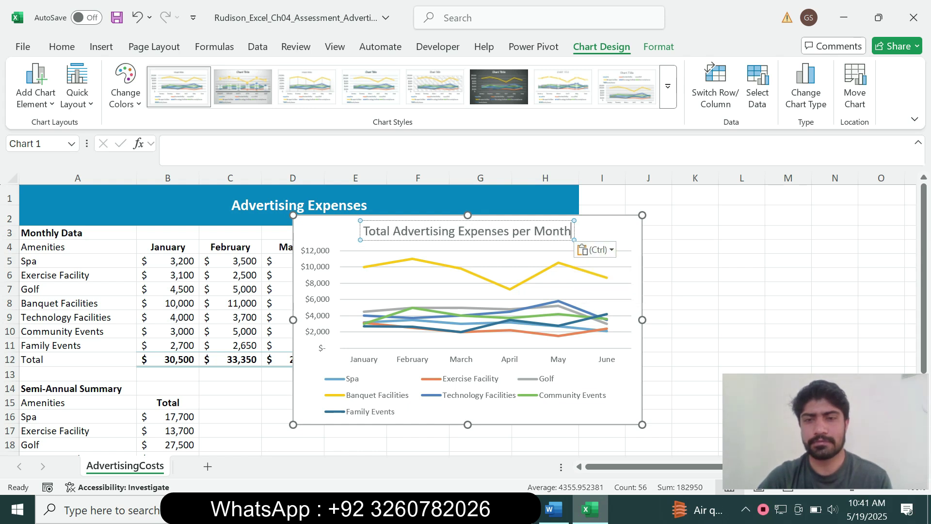
key(Escape)
Check the required axis minimum in the Word instructions, and set the line chart's vertical axis minimum to 26000 in Excel.
click(554, 510)
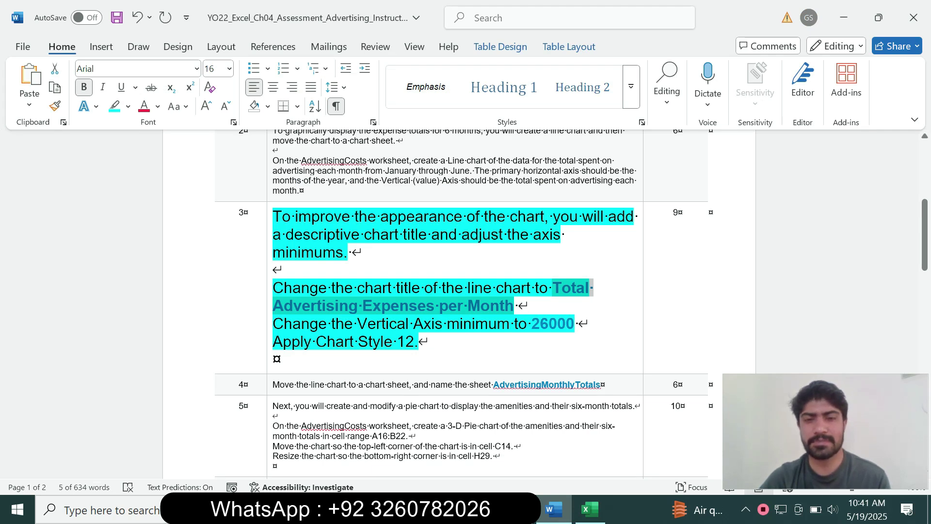
click(345, 341)
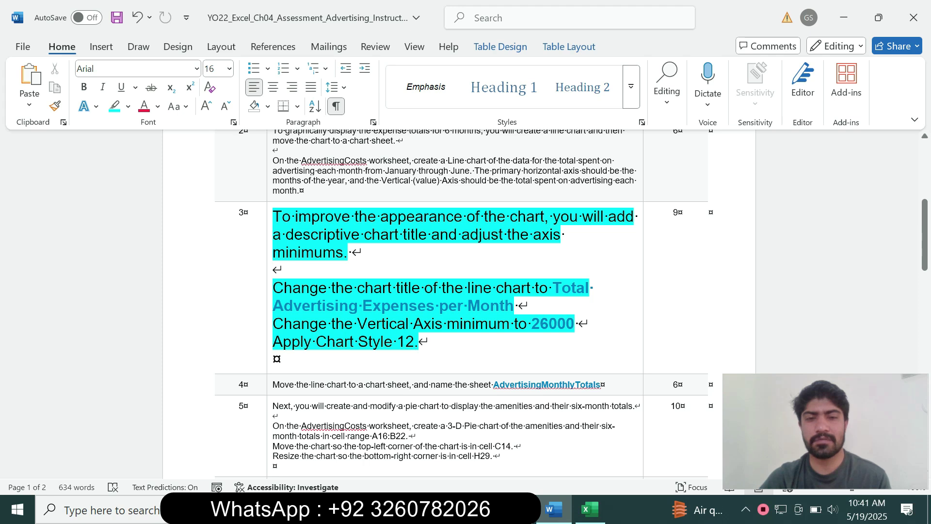
drag(532, 323, 574, 324)
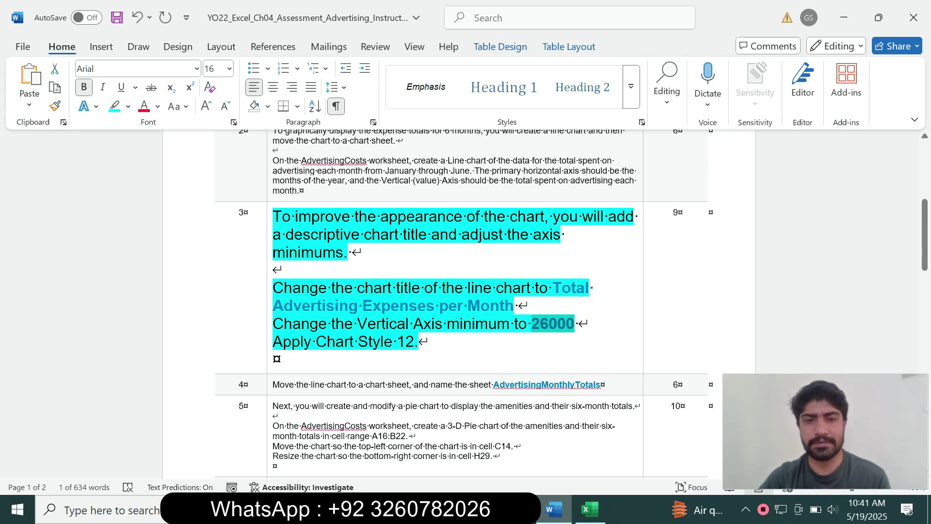
click(590, 509)
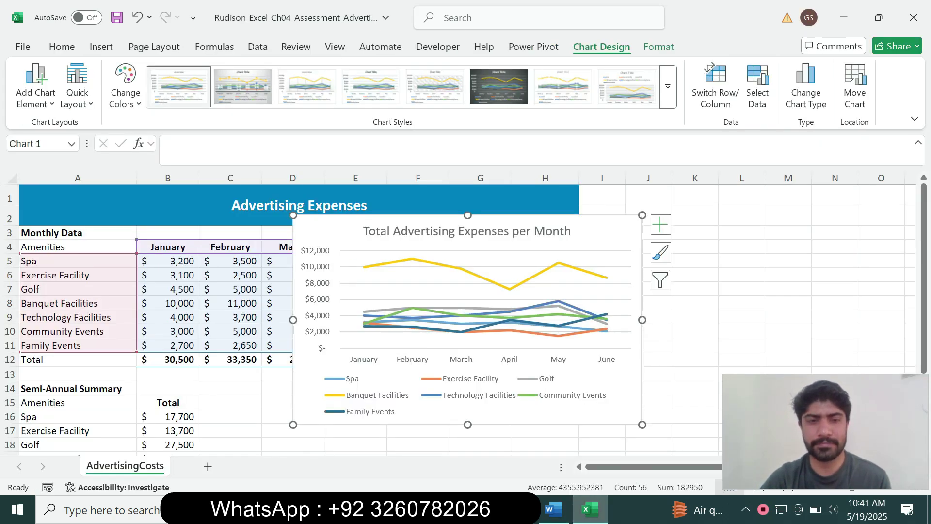
click(316, 299)
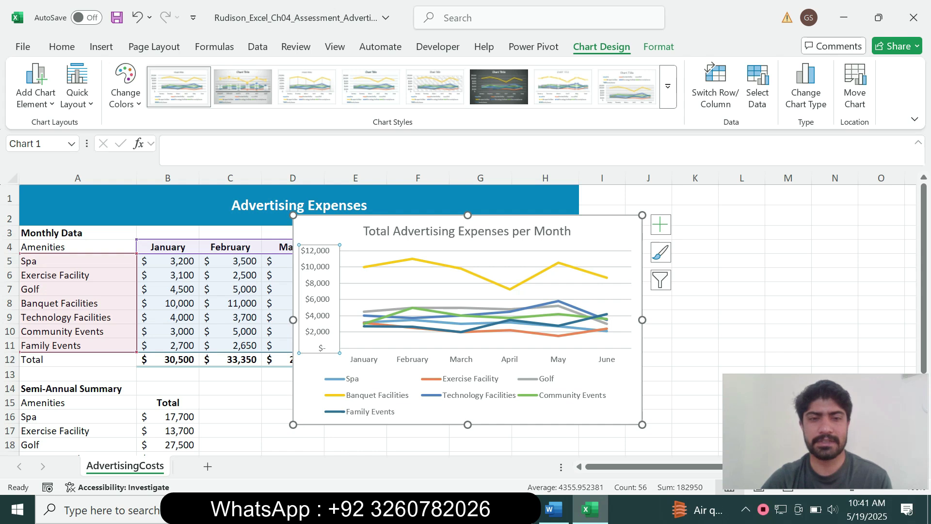
right_click(319, 284)
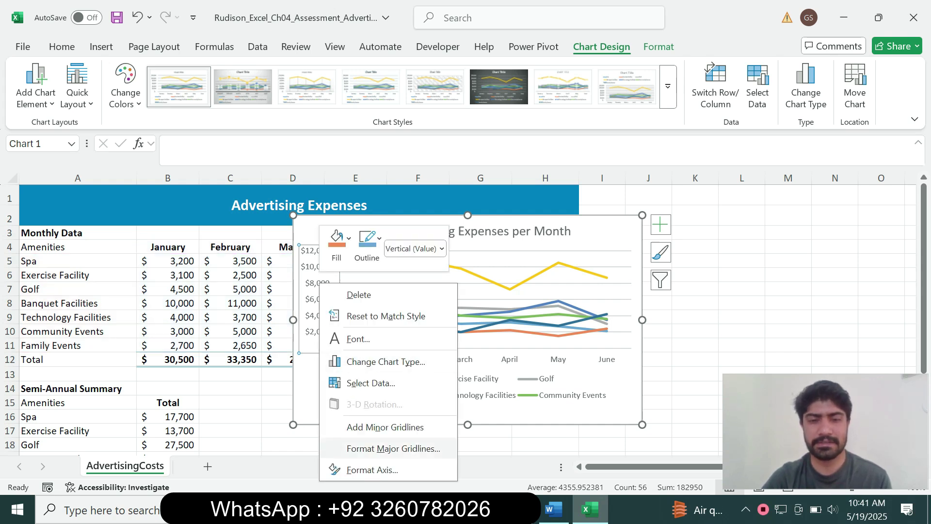
click(372, 469)
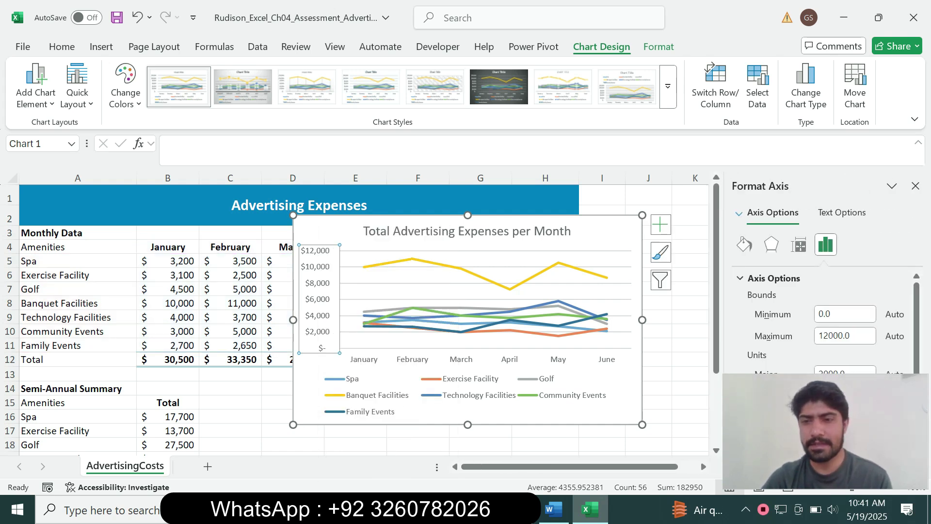
click(554, 510)
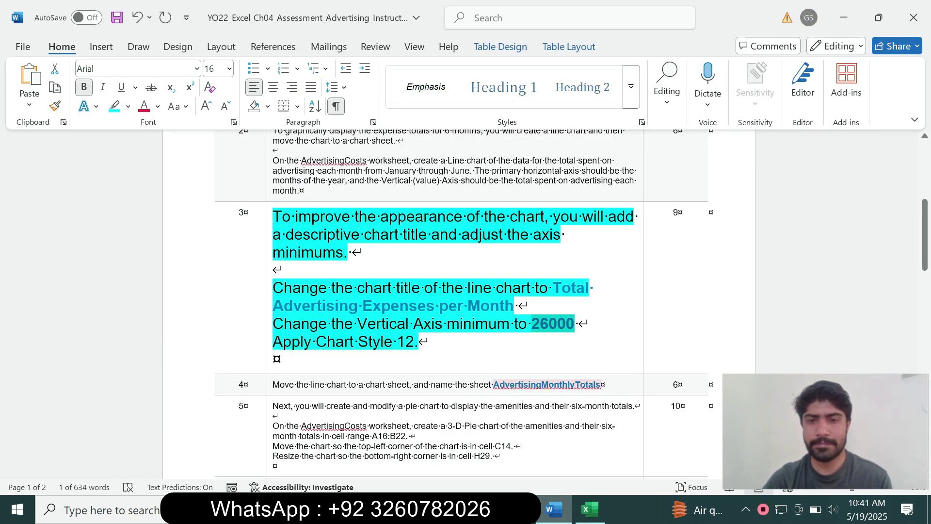
click(590, 509)
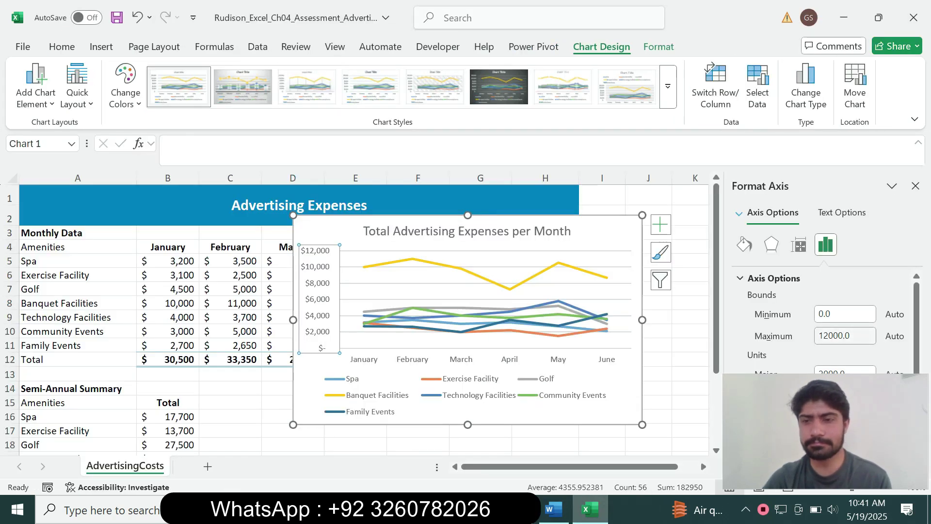
double_click(835, 314)
text(26000)
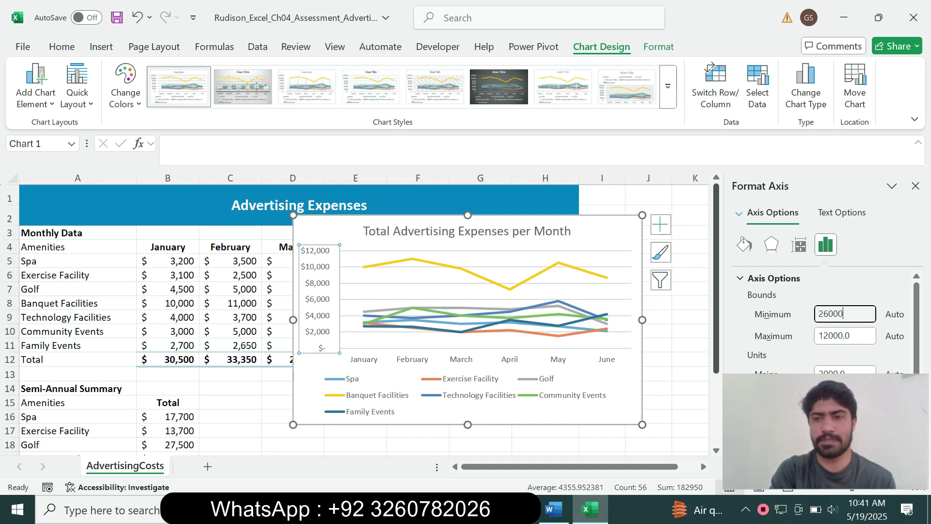
key(Return)
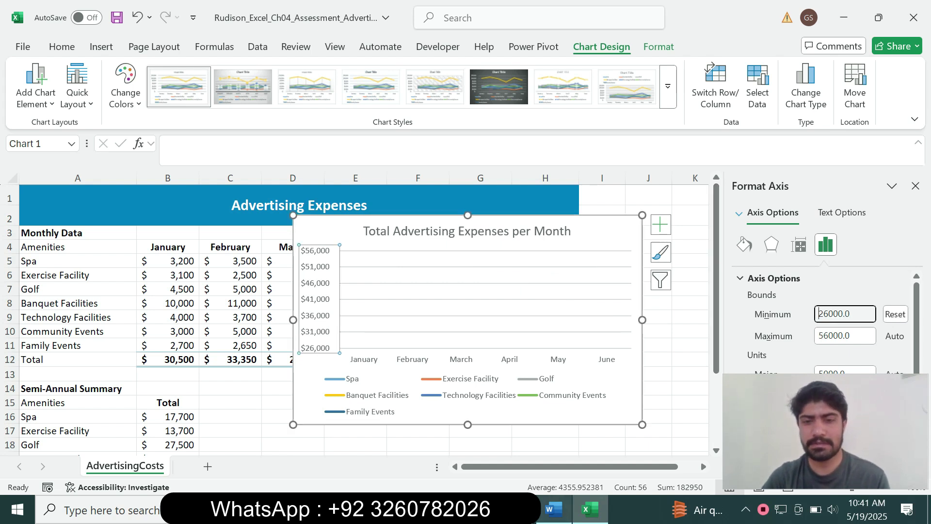
Check the required chart style in the Word instructions, and apply Style 12 to the line chart in Excel.
click(554, 509)
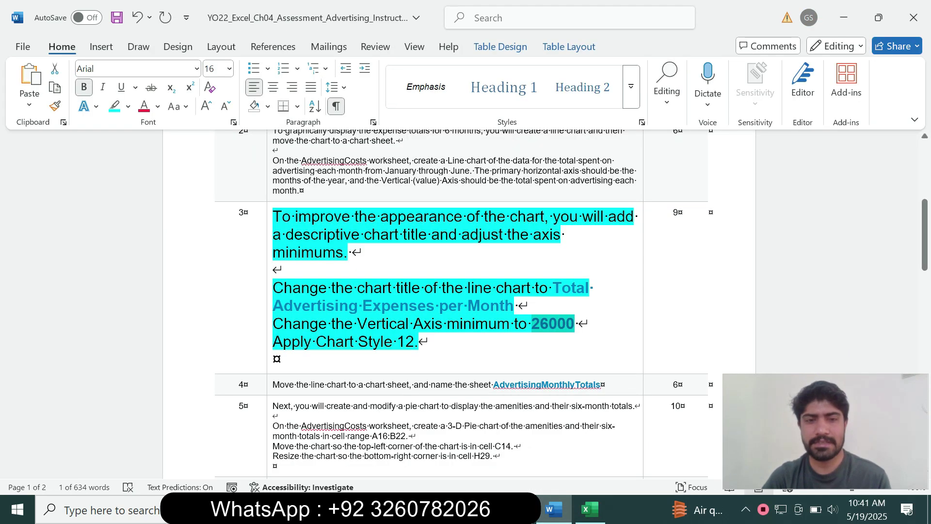
drag(273, 342, 416, 341)
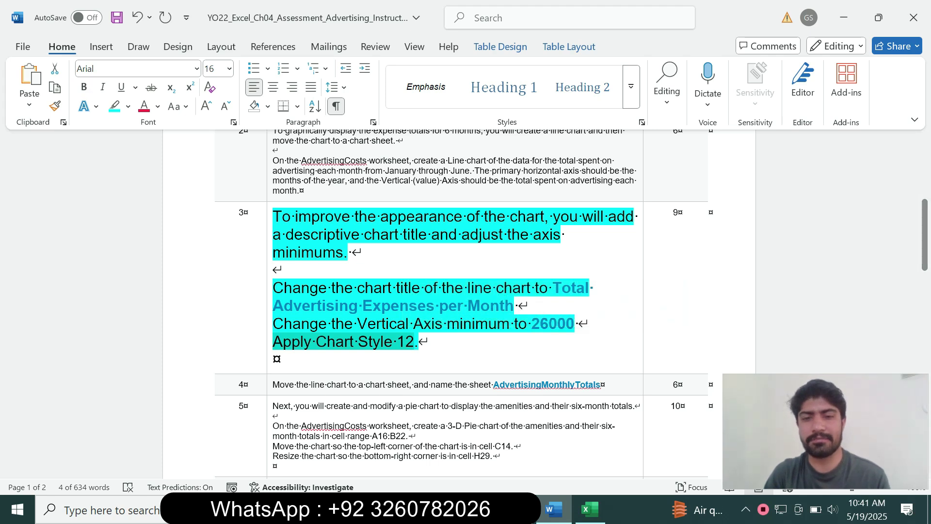
click(590, 510)
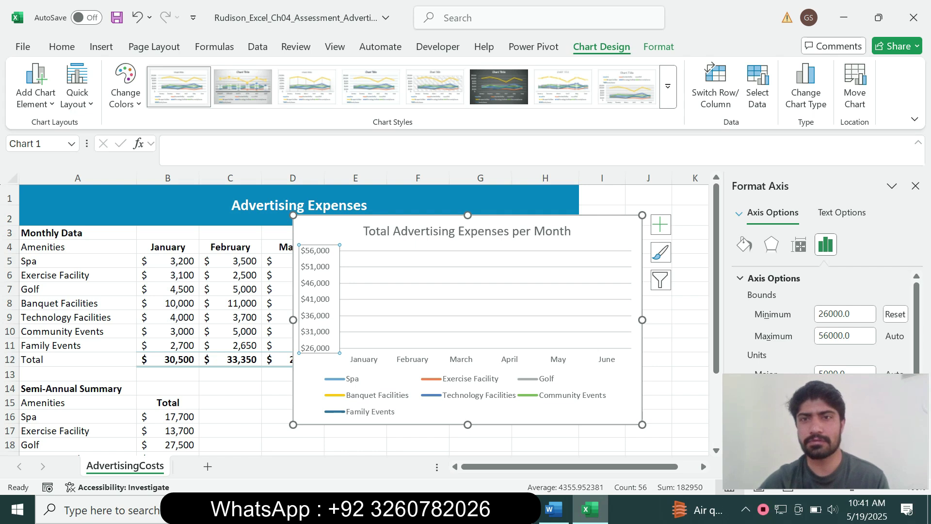
click(667, 87)
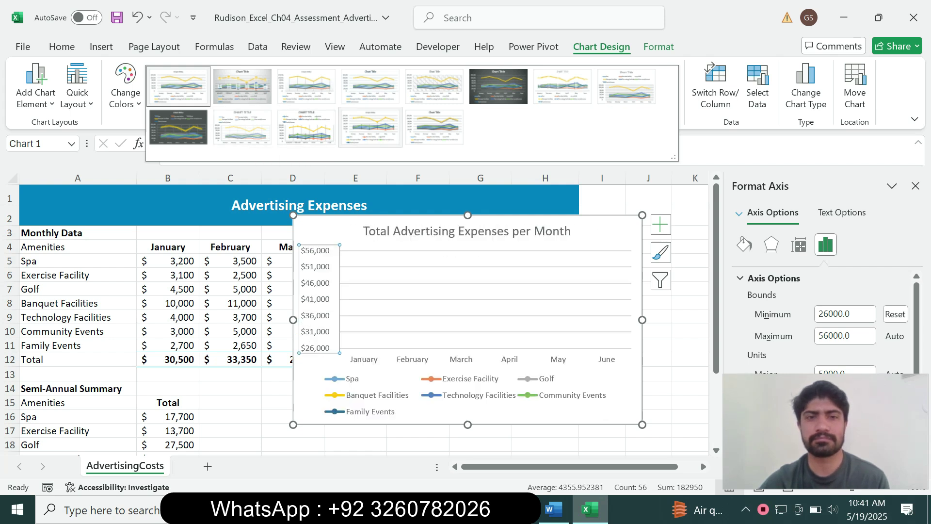
click(373, 131)
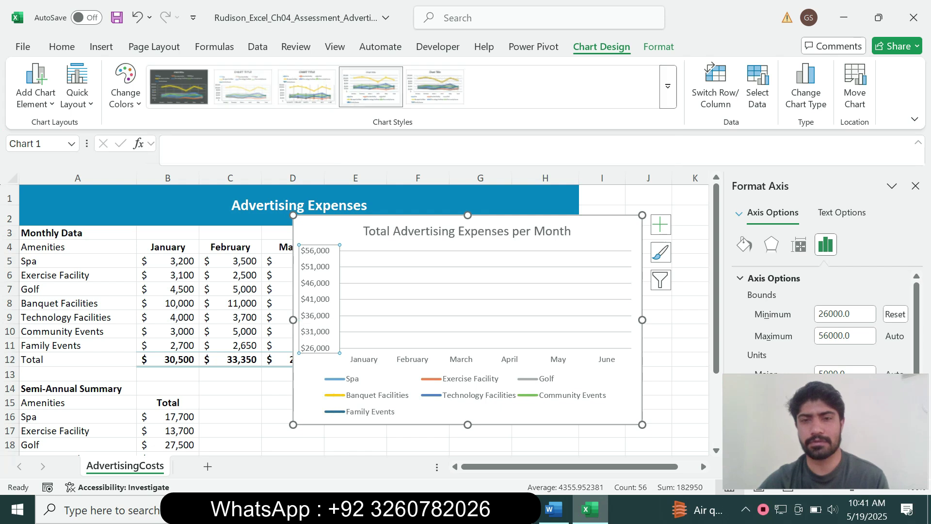
click(668, 86)
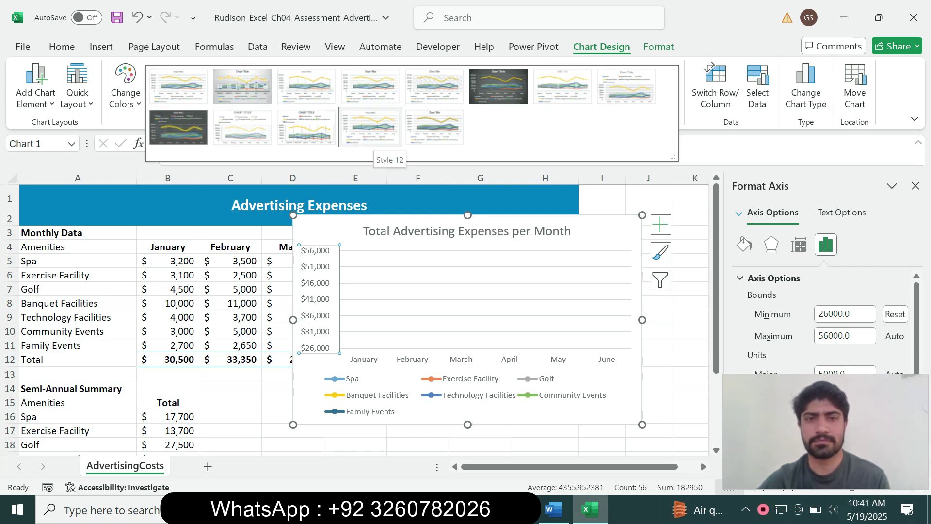
click(372, 132)
click(613, 231)
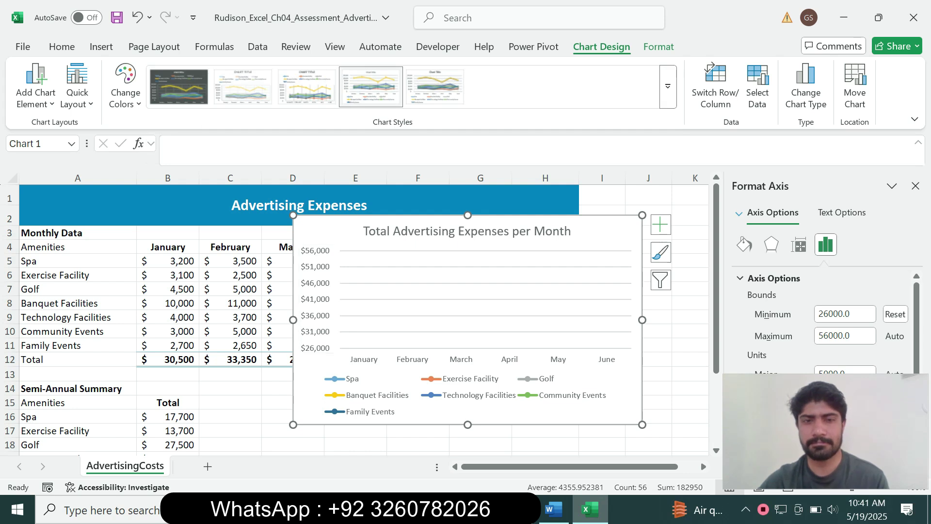
click(668, 86)
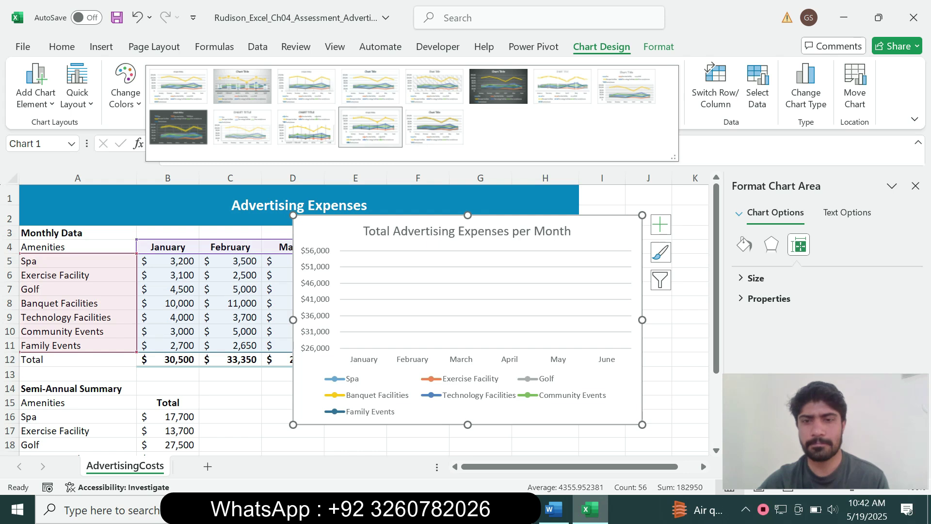
Switch to the Word instructions, set the step 3 text back to 9 pt, and remove its highlighting.
click(553, 509)
drag(418, 342, 273, 216)
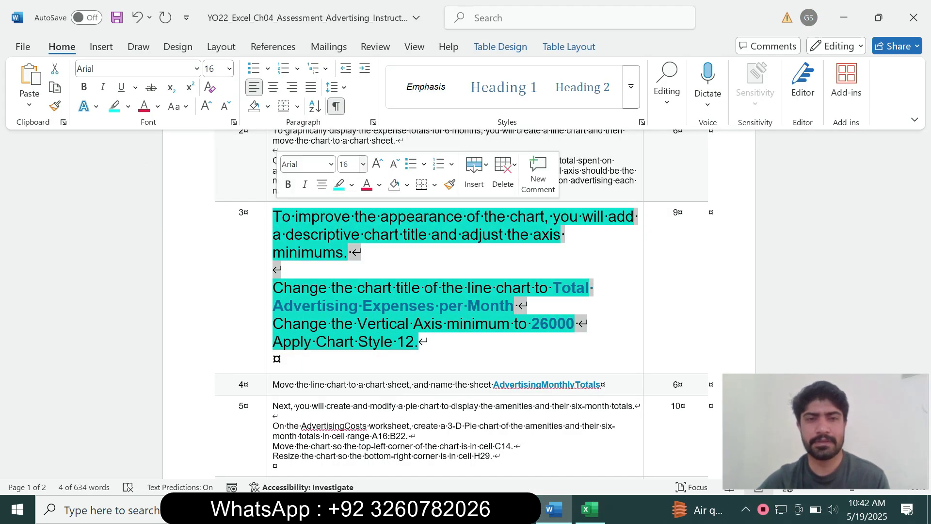
click(363, 164)
click(350, 201)
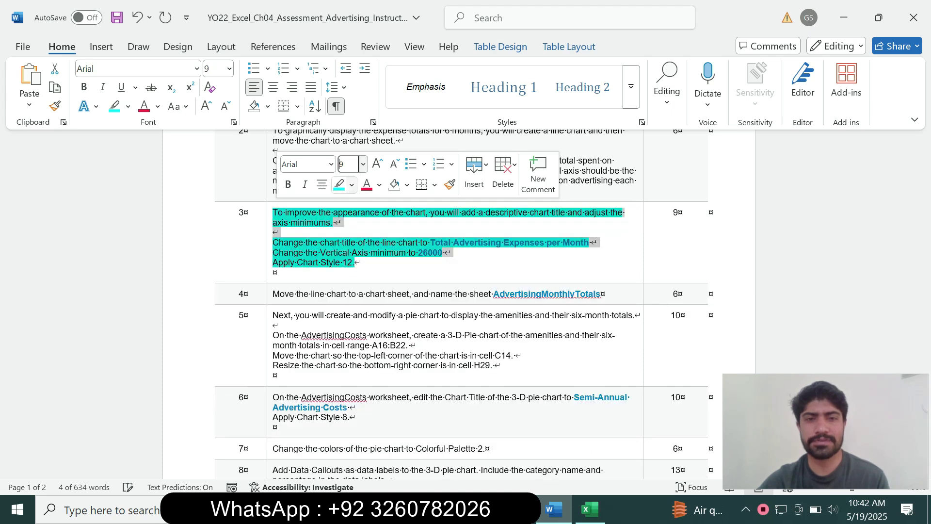
click(351, 184)
click(374, 302)
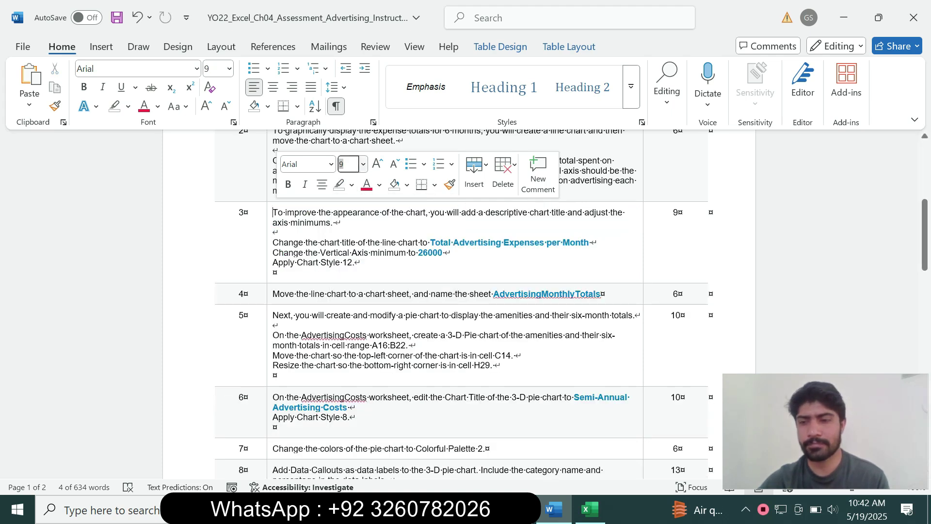
Enlarge the step 4 instruction text to 12 pt and highlight it in turquoise.
drag(924, 235, 925, 241)
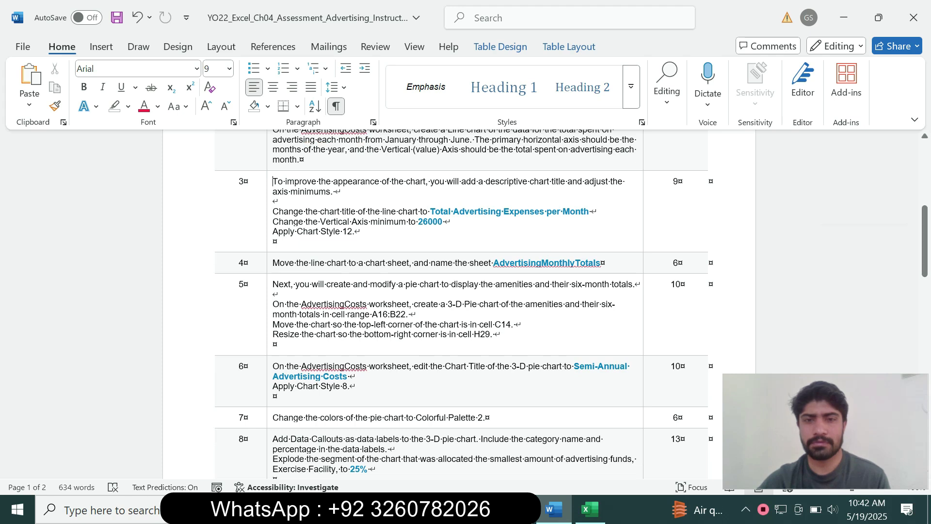
drag(603, 263, 270, 264)
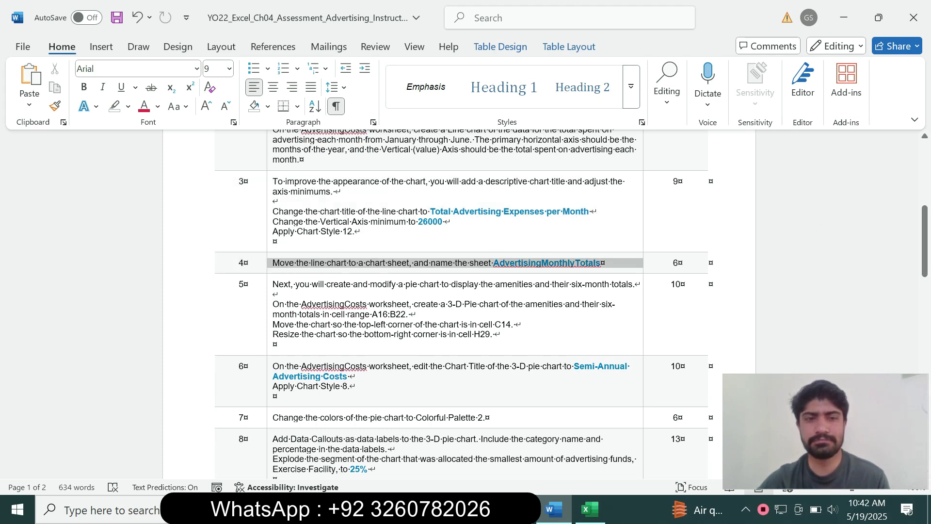
click(377, 224)
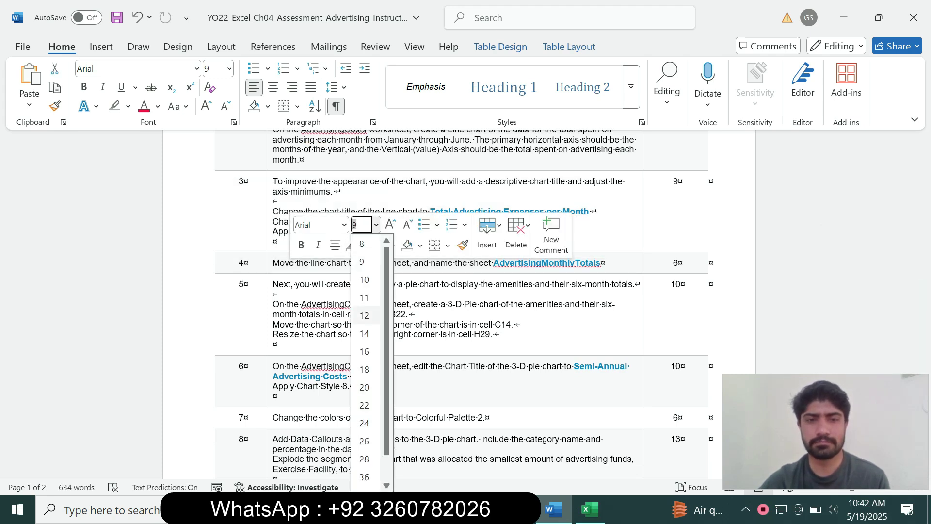
click(362, 315)
click(364, 244)
click(388, 296)
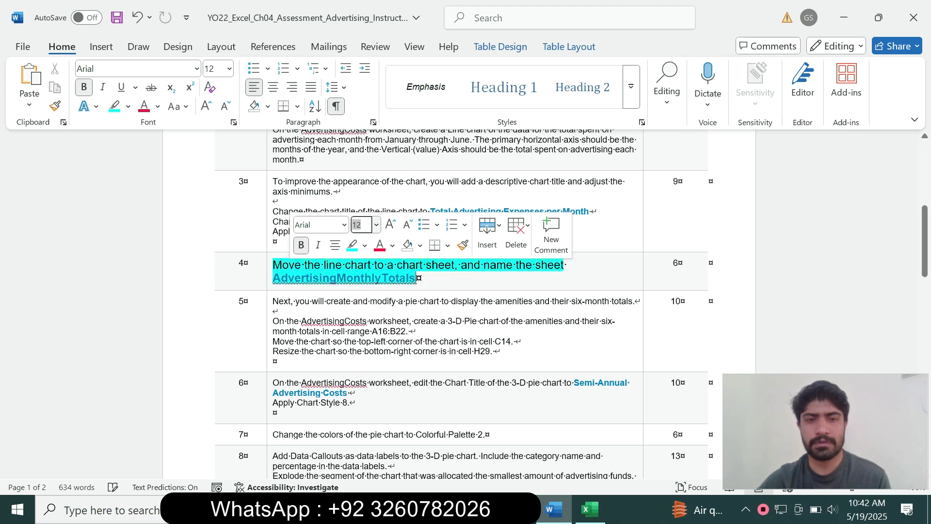
Read the step 4 requirement for moving the line chart, and copy the sheet name "AdvertisingMonthlyTotals".
click(274, 311)
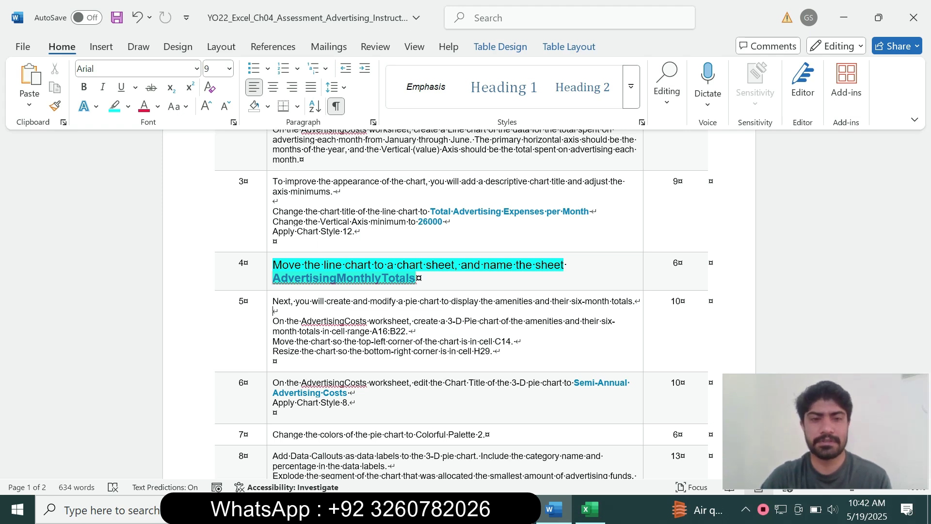
drag(305, 265, 482, 265)
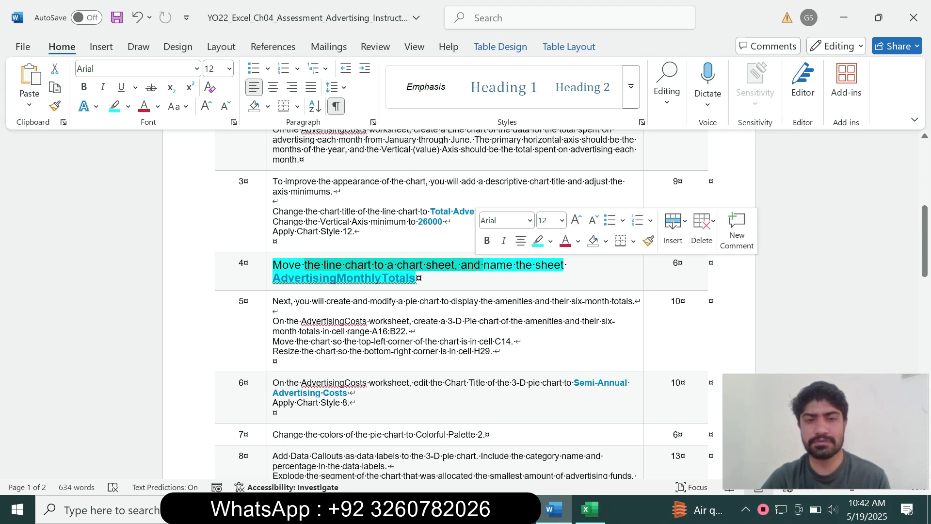
click(441, 301)
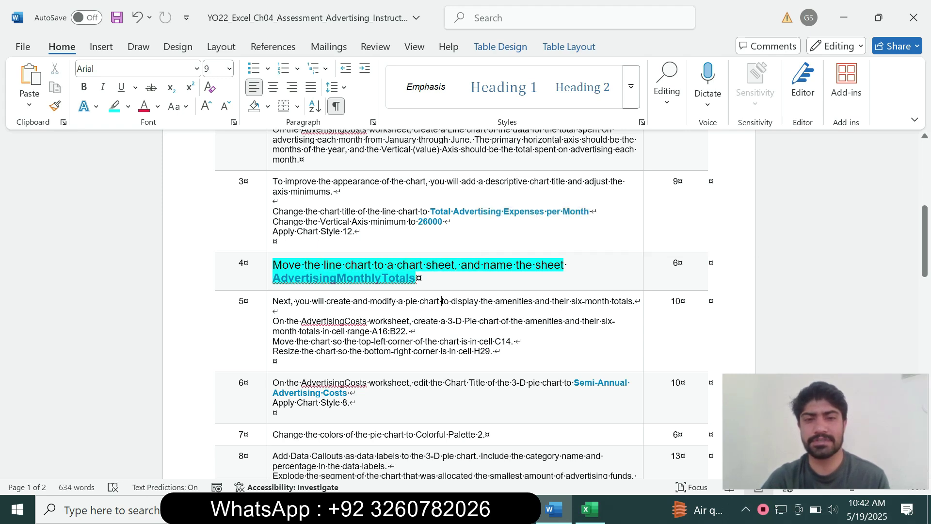
drag(273, 278, 415, 277)
key(ctrl+c)
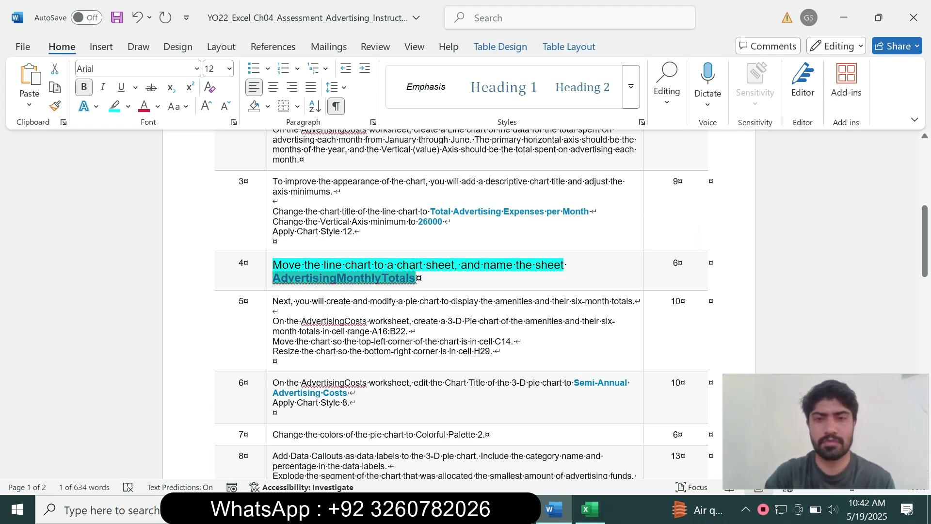
Switch to Excel and move the line chart to a new chart sheet named AdvertisingMonthlyTotals.
click(590, 509)
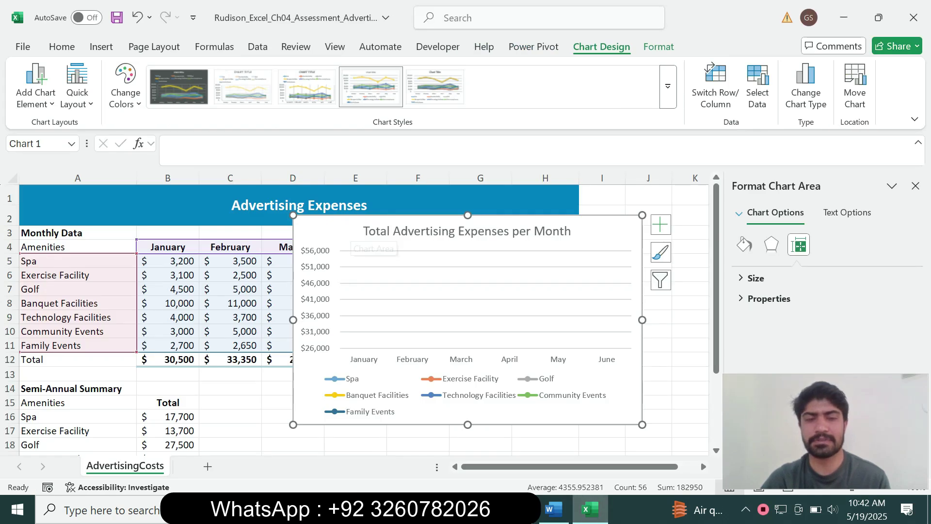
right_click(351, 245)
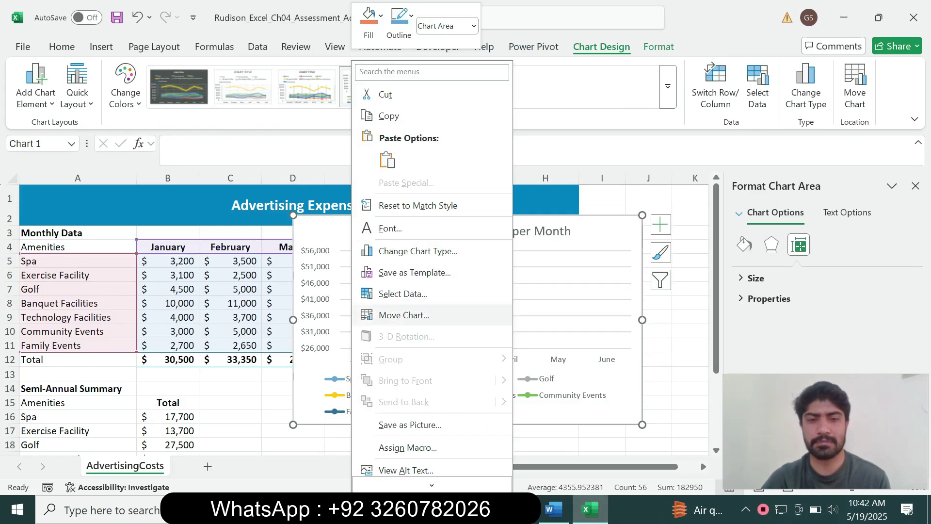
click(404, 315)
click(315, 289)
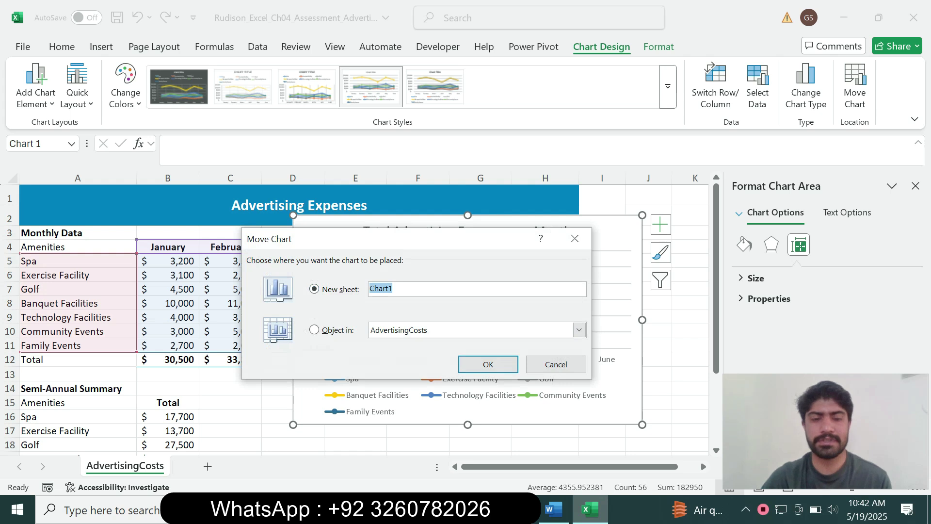
key(ctrl+v)
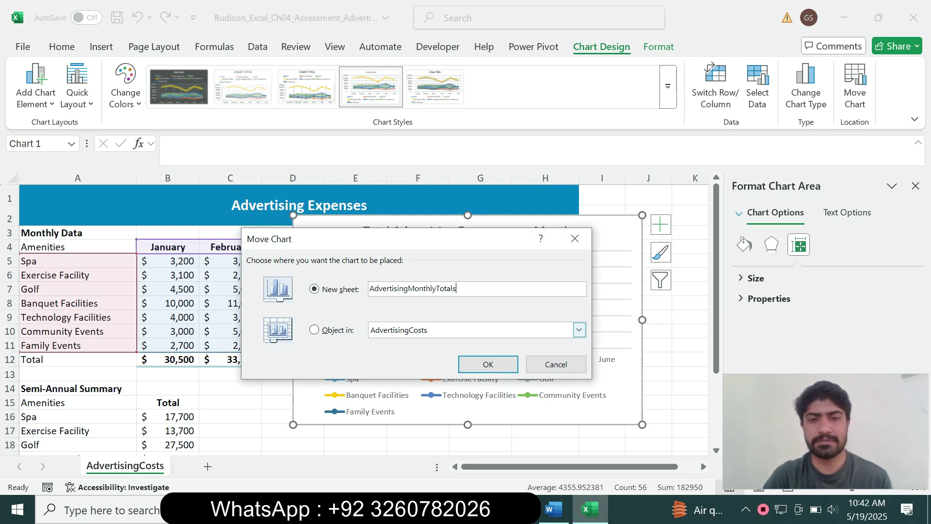
click(488, 364)
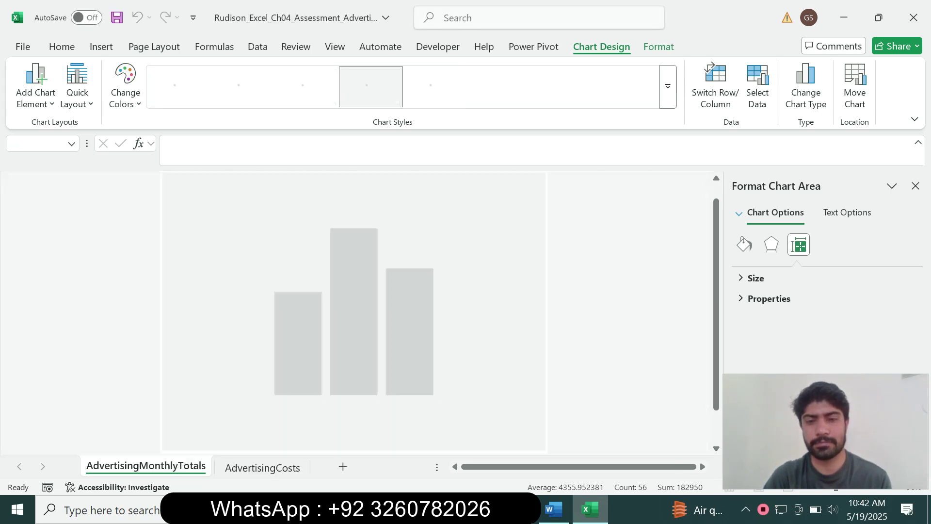
Return to the Word instructions, set the step 4 text back to 9 pt, and remove its highlighting.
click(553, 509)
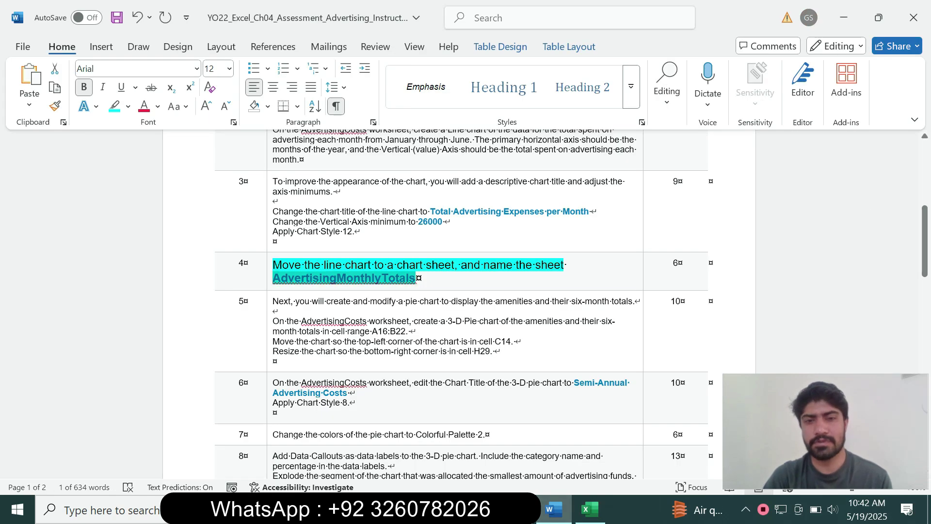
click(417, 278)
drag(417, 277, 274, 266)
click(359, 221)
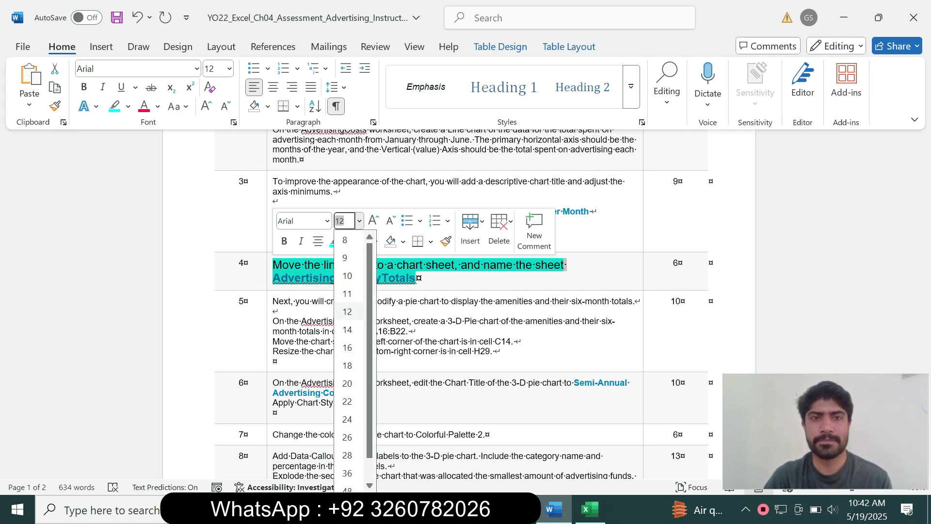
click(345, 258)
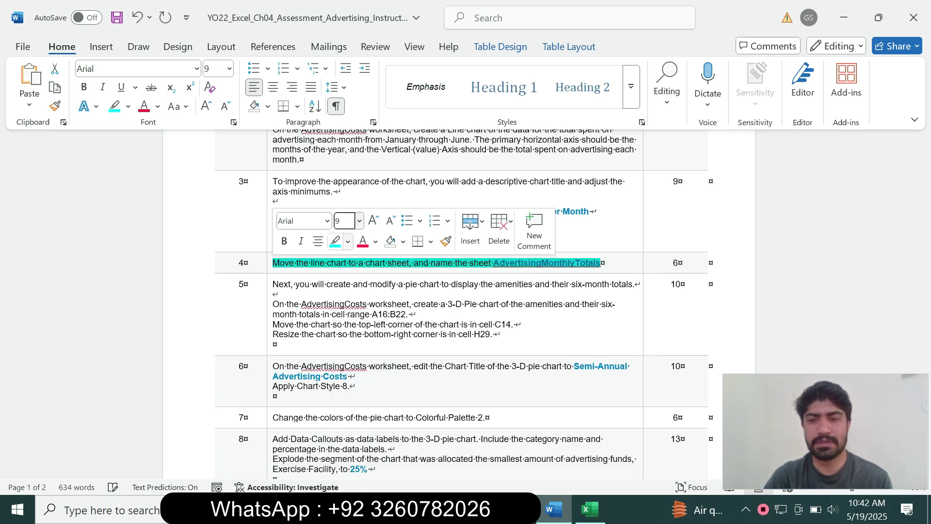
click(348, 241)
click(372, 359)
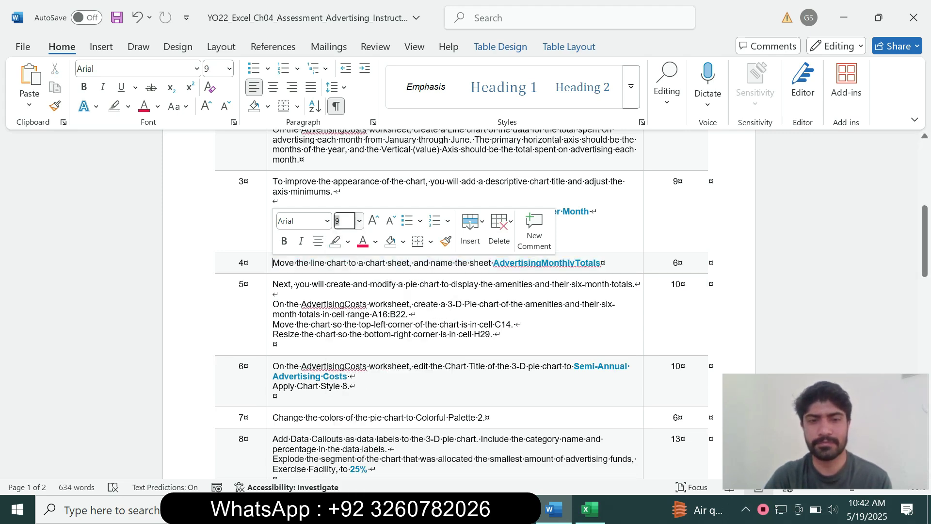
Enlarge the step 5 instruction text to 16 pt and highlight it in turquoise.
click(269, 338)
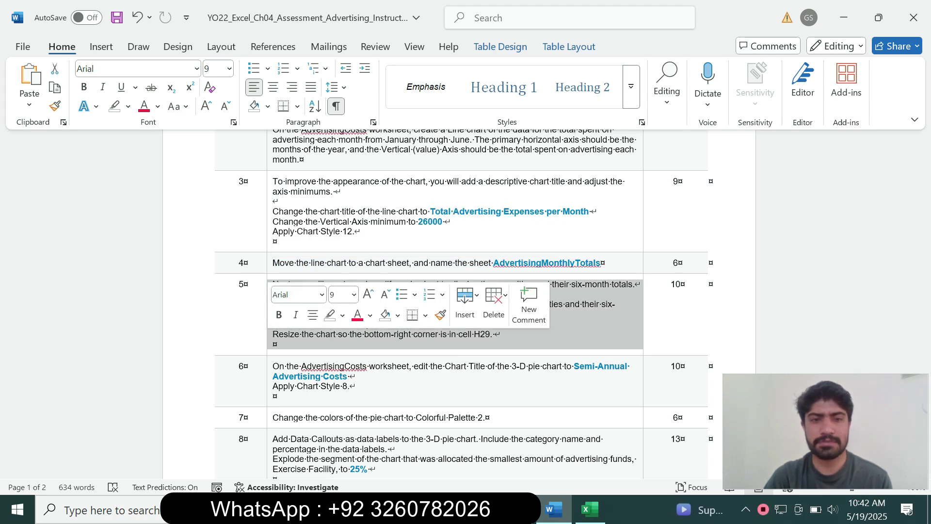
click(354, 294)
click(342, 118)
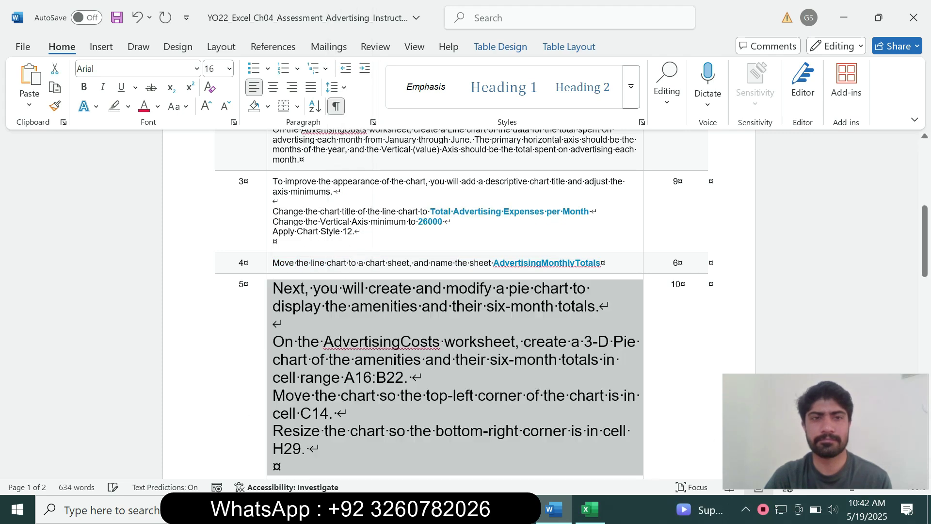
click(128, 107)
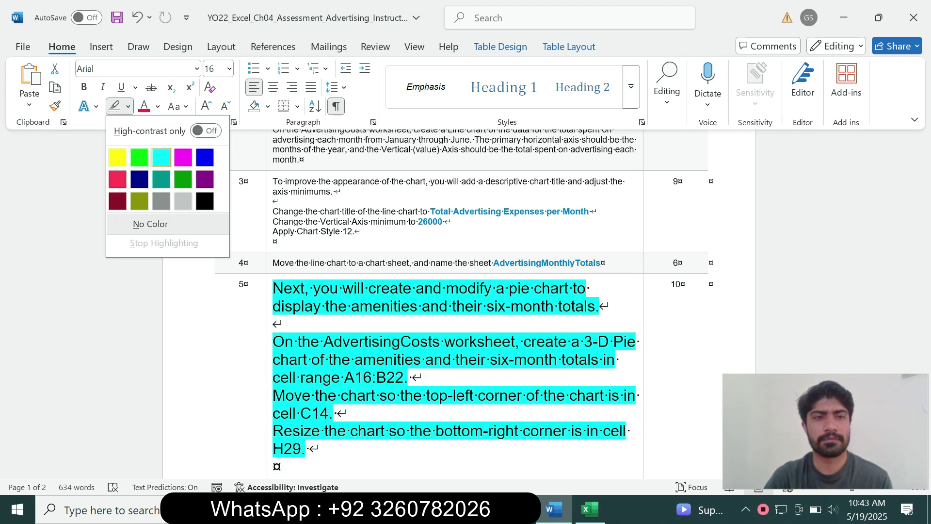
click(161, 158)
Check which worksheet step 5 requires, and open the AdvertisingCosts worksheet in Excel.
mouse_move(925, 232)
mouse_down()
mouse_move(925, 416)
mouse_move(924, 232)
mouse_move(924, 244)
mouse_up()
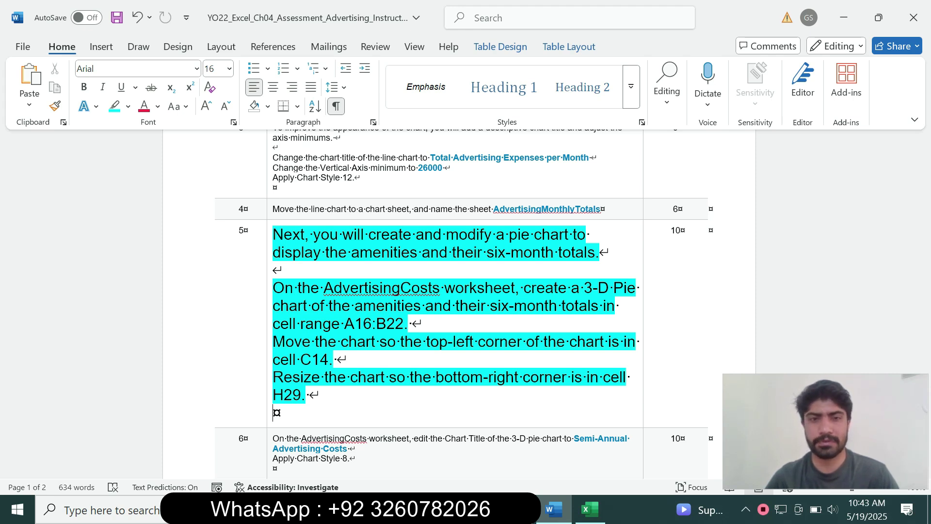
drag(274, 288, 514, 288)
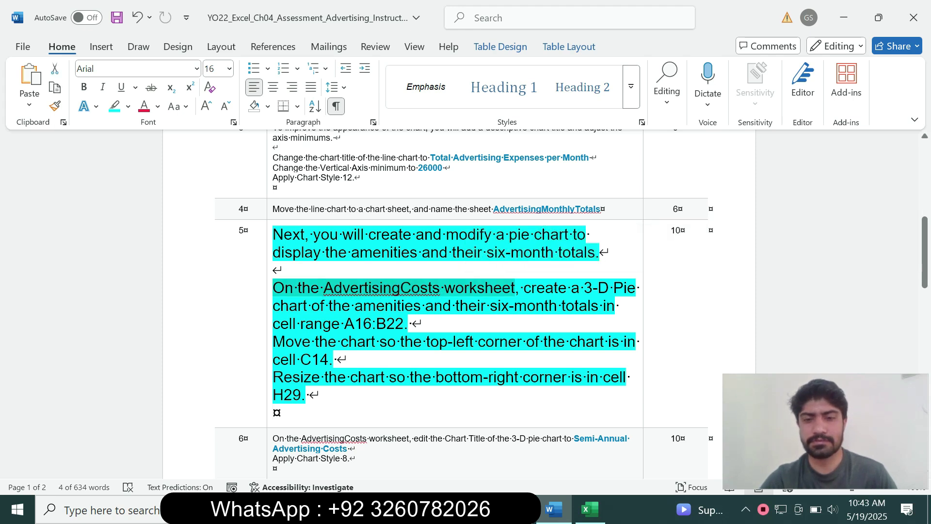
click(590, 509)
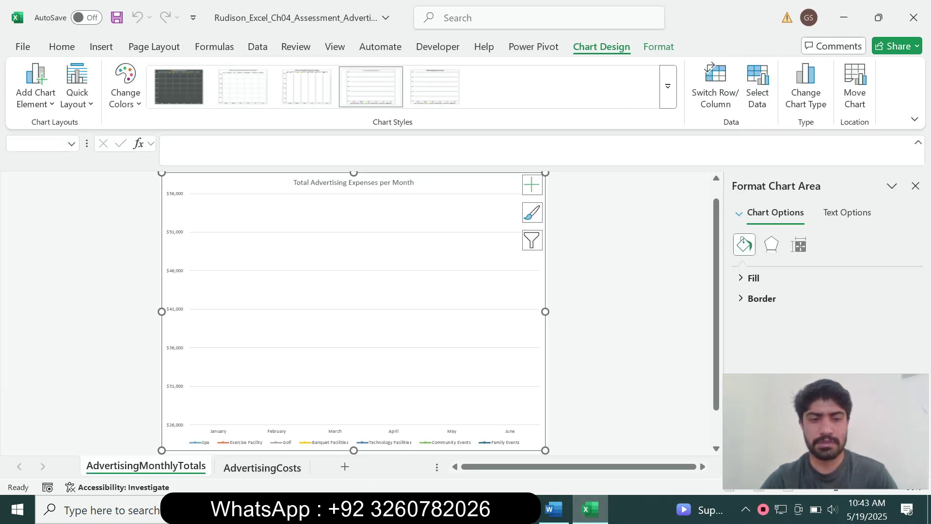
click(262, 467)
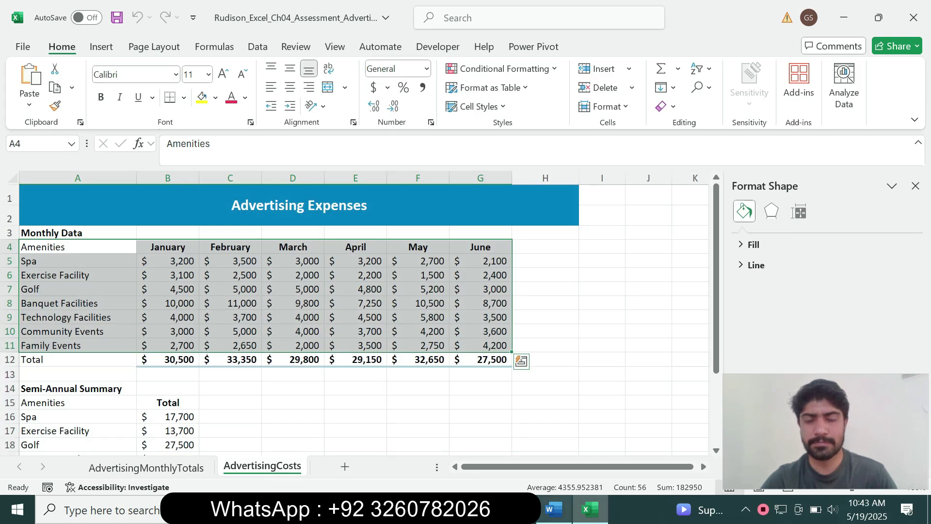
Copy the cell range A16:B22 from step 5 of the Word instructions, and use it to select those cells on the AdvertisingCosts worksheet in Excel.
click(554, 509)
click(485, 305)
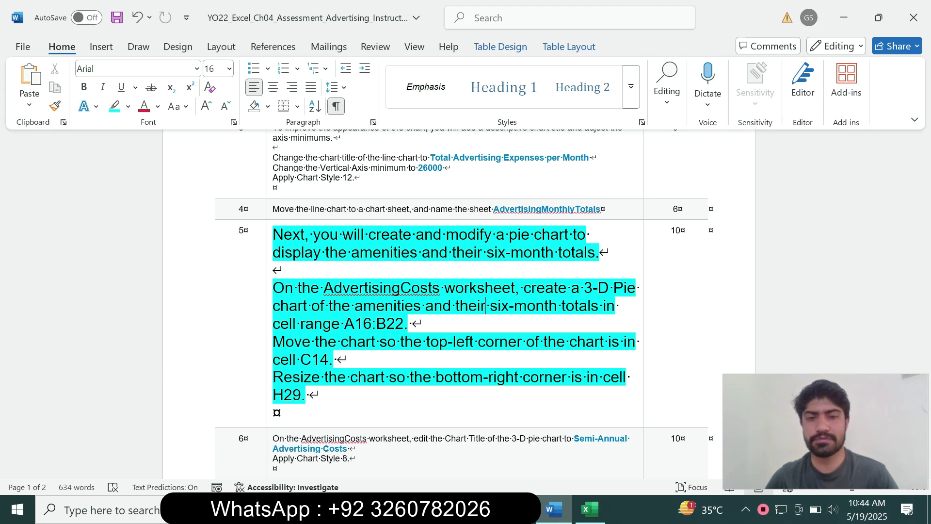
drag(345, 324, 403, 324)
key(ctrl+c)
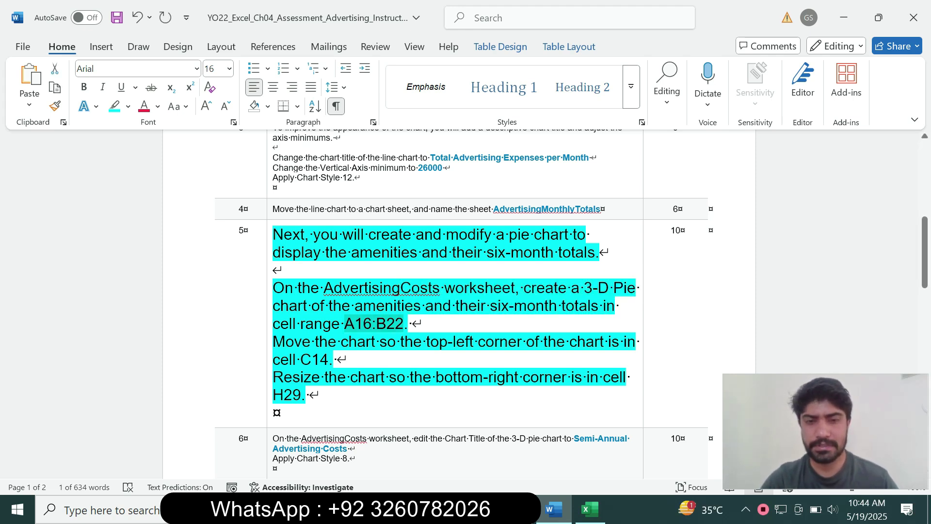
click(591, 510)
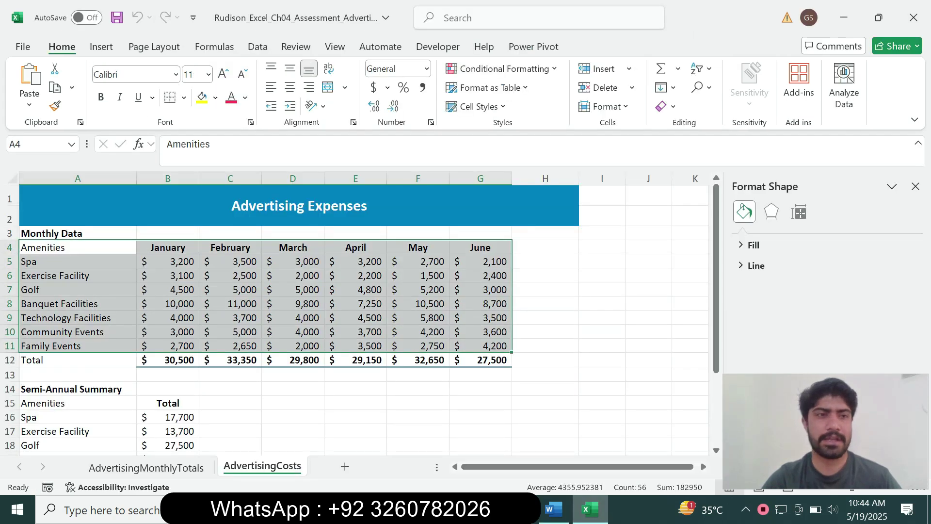
click(37, 145)
key(ctrl+v)
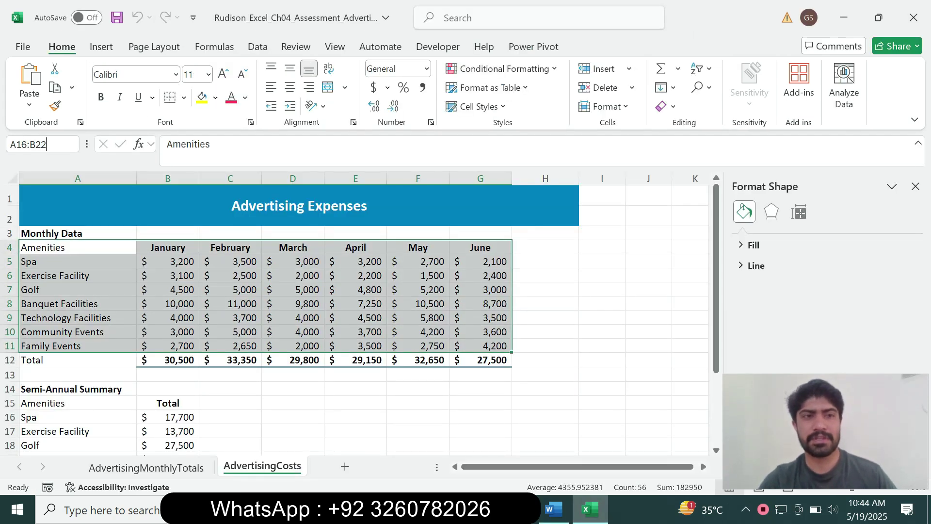
key(Return)
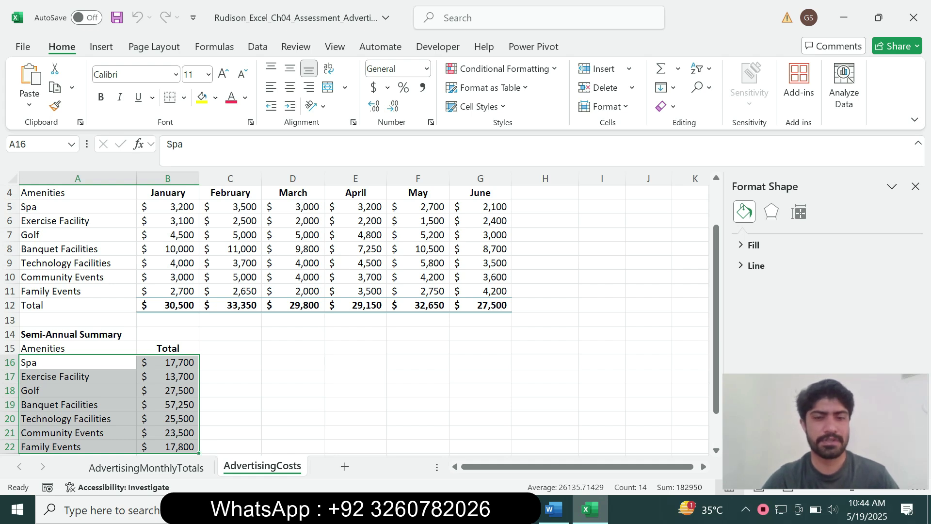
Check in the Word instructions which chart type step 5 requires, and return to the AdvertisingCosts worksheet in Excel.
key(alt+Tab)
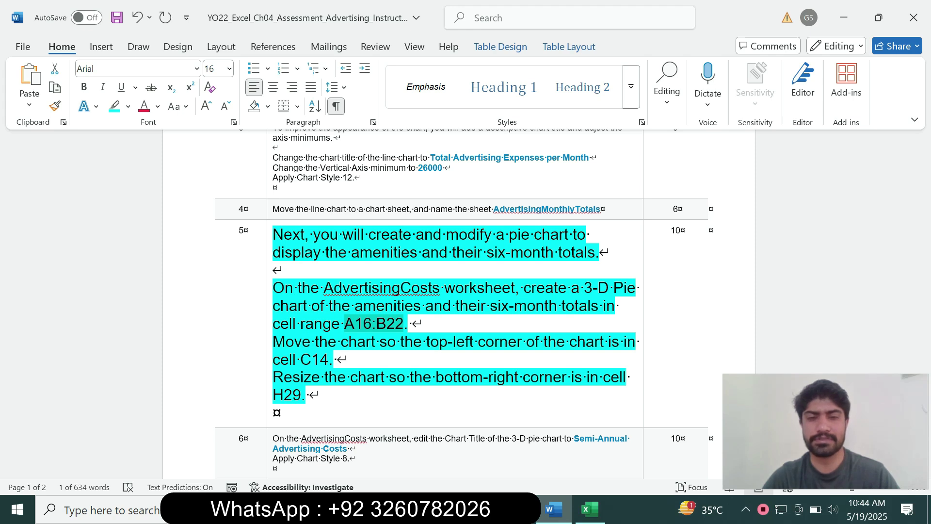
click(591, 509)
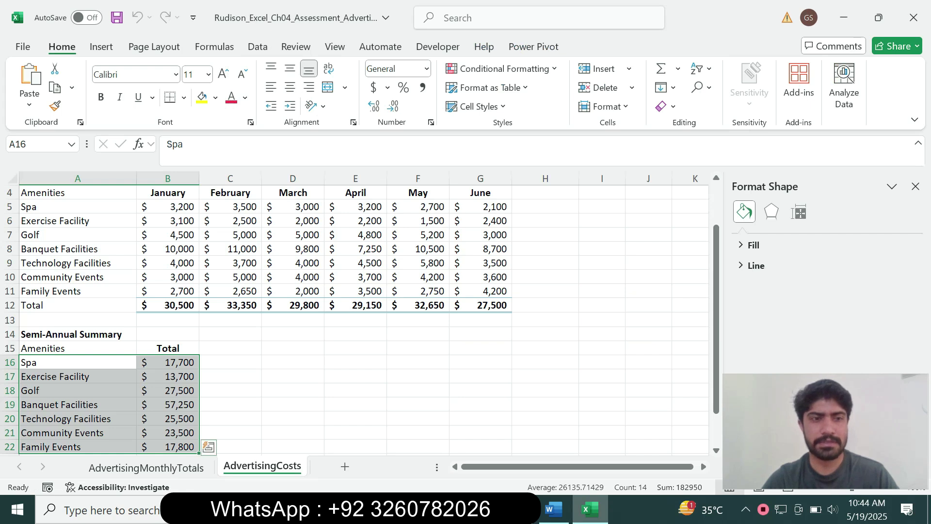
click(553, 509)
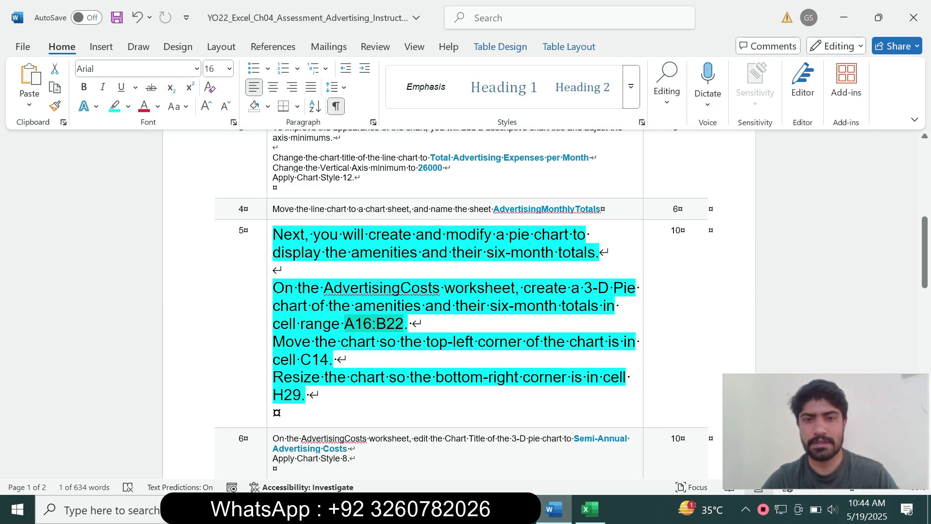
drag(444, 287, 421, 323)
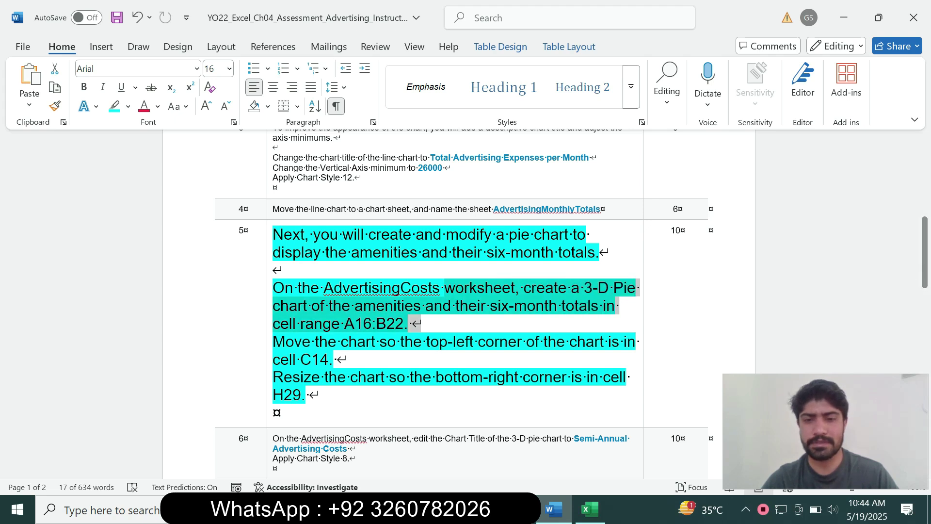
click(589, 509)
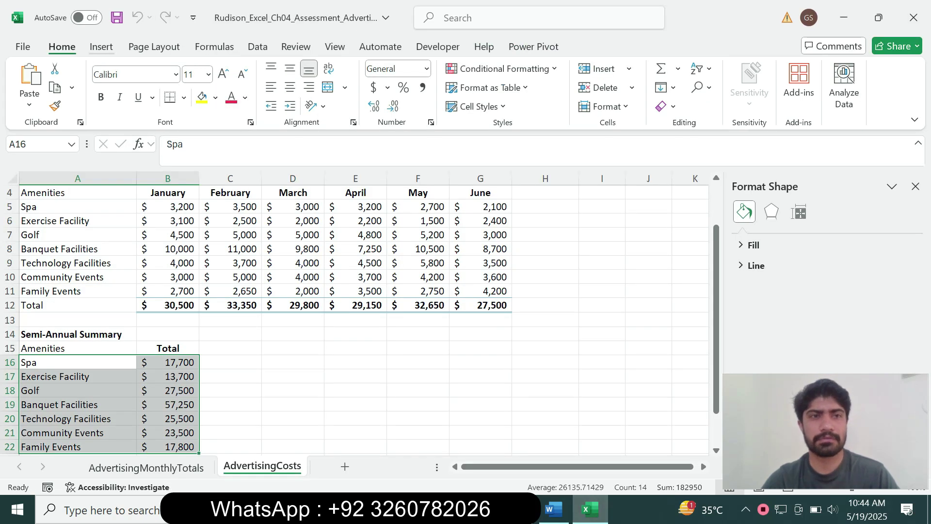
Insert a 3-D Pie chart of the selected amenities and their totals in A16:B22 on the AdvertisingCosts worksheet.
click(101, 47)
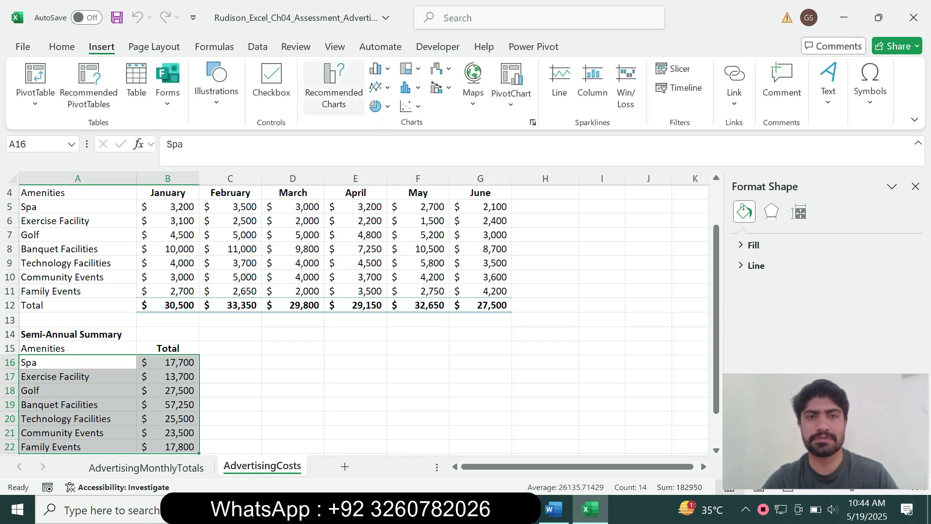
click(334, 85)
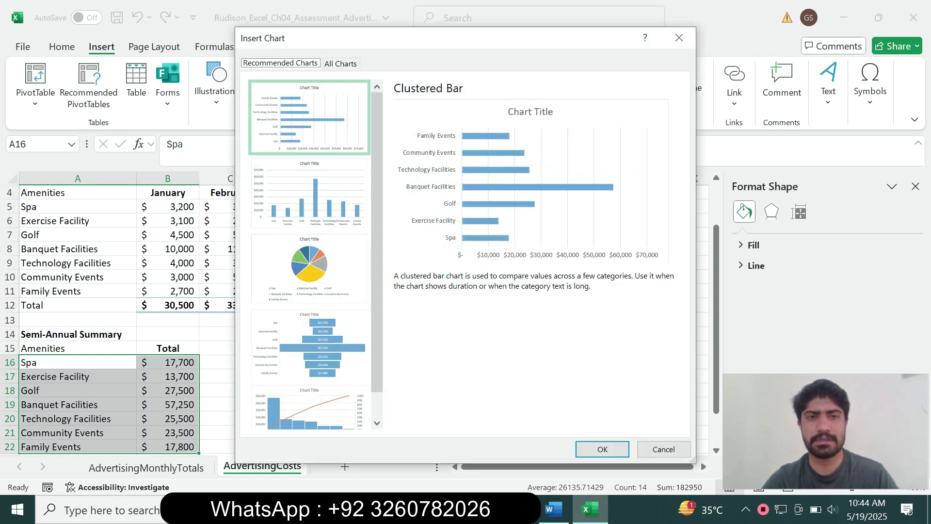
click(341, 64)
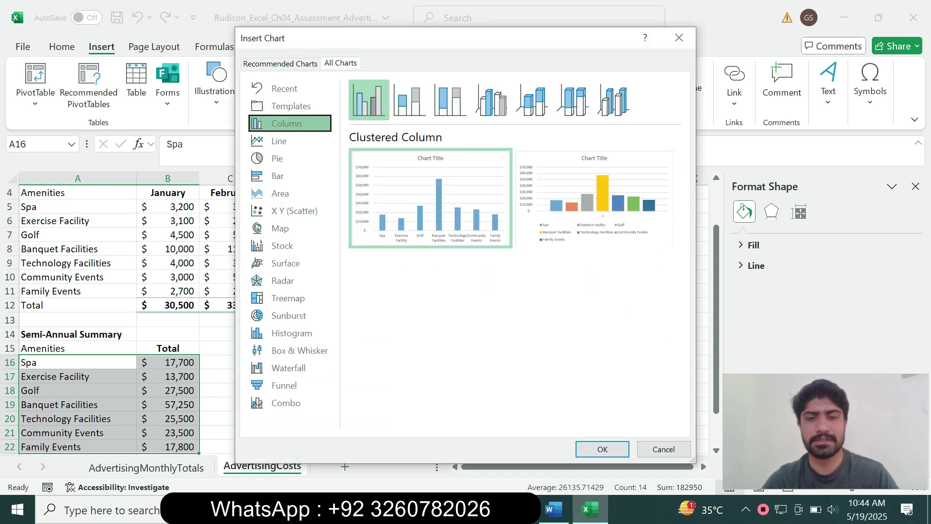
click(554, 509)
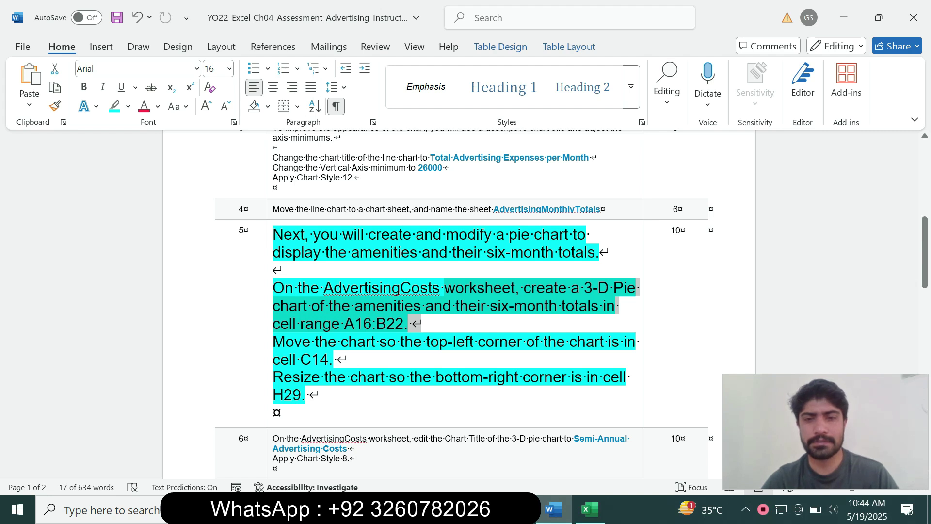
click(591, 508)
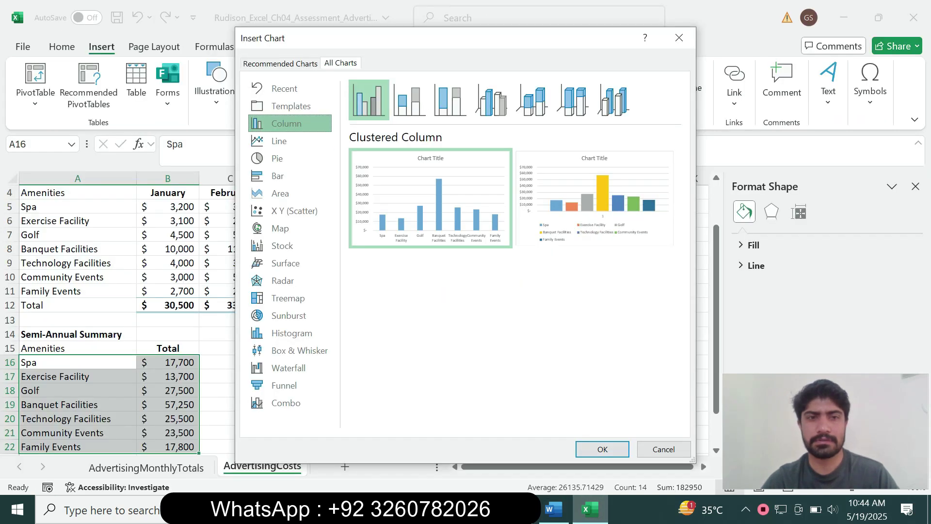
click(290, 159)
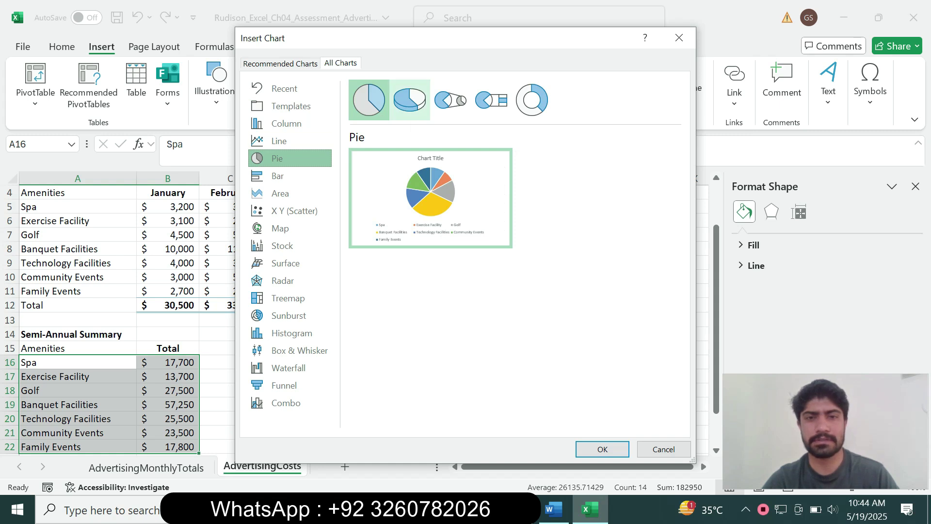
click(410, 99)
click(602, 449)
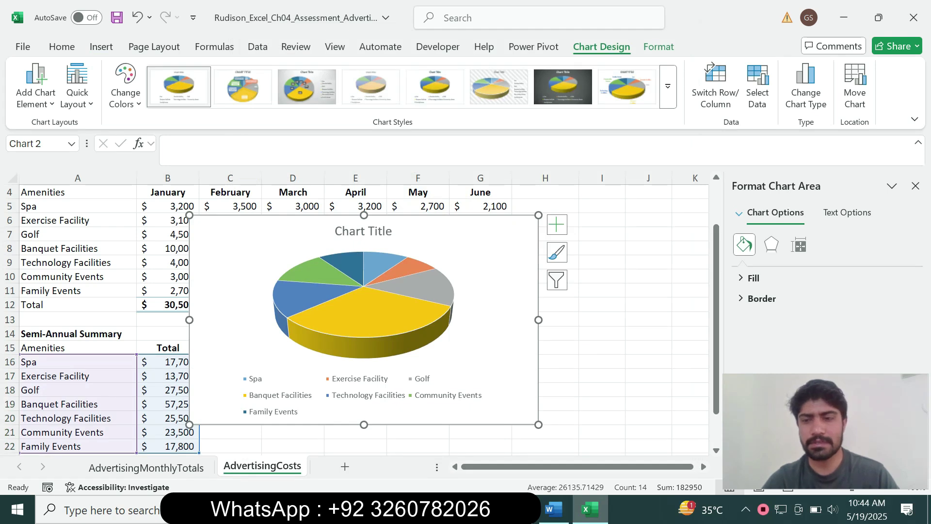
Check the chart position in step 5 of the Word instructions, and move the Excel pie chart's top-left corner into cell C14.
click(554, 510)
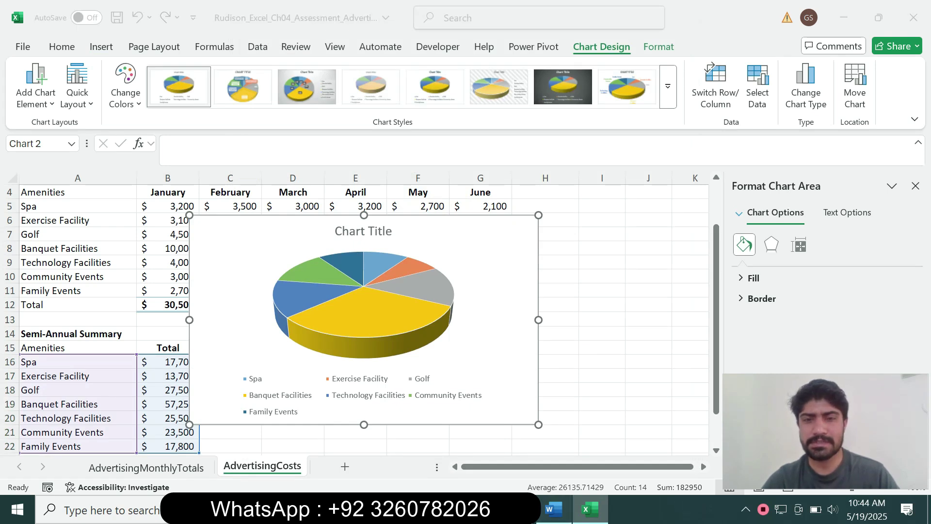
click(413, 324)
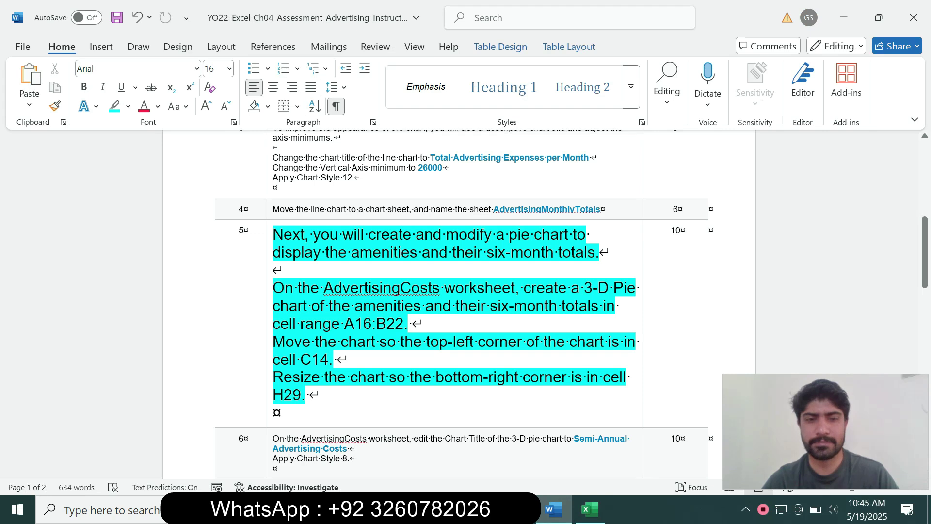
click(270, 341)
click(338, 360)
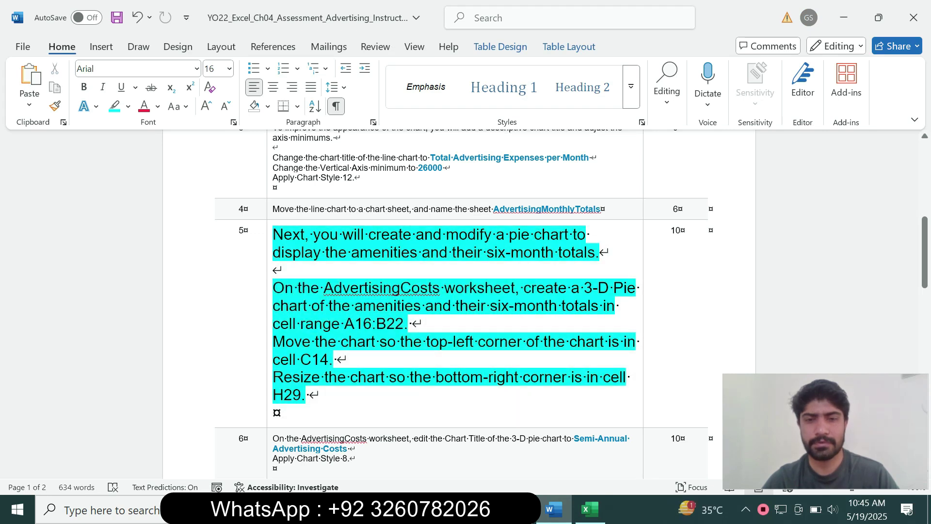
drag(285, 341, 338, 359)
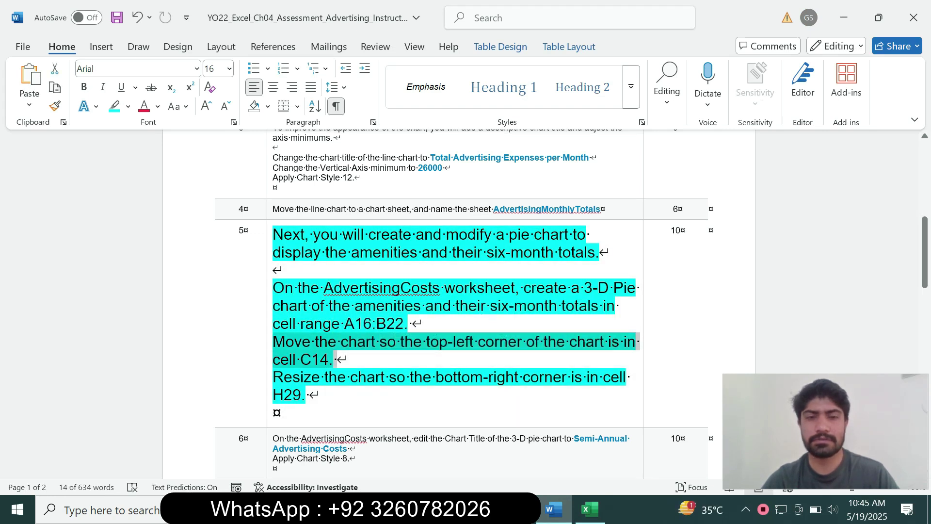
click(397, 377)
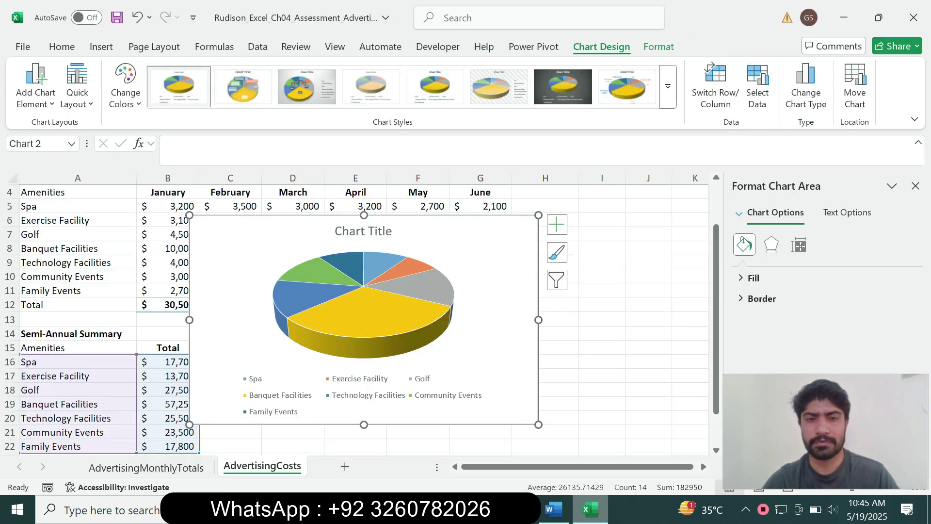
click(589, 509)
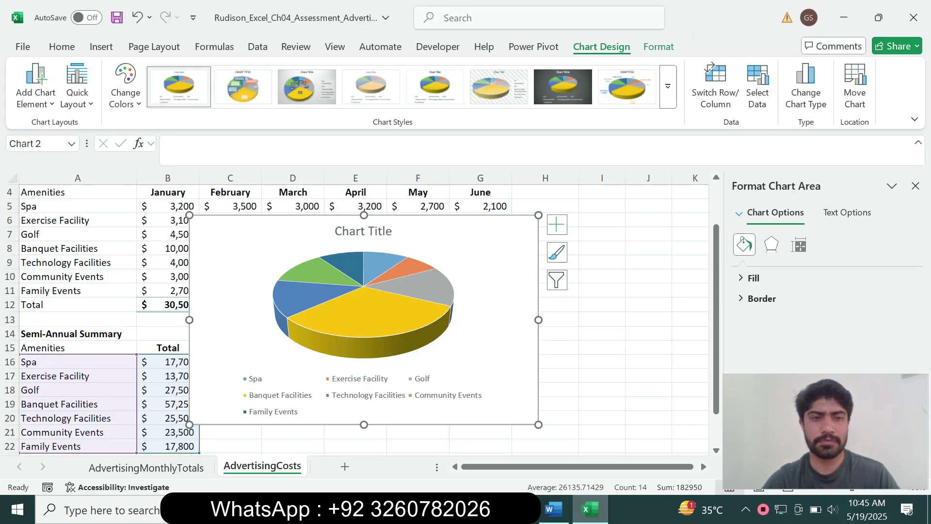
mouse_move(485, 243)
mouse_down()
mouse_move(550, 272)
mouse_move(525, 358)
mouse_move(496, 354)
mouse_up()
click(10, 334)
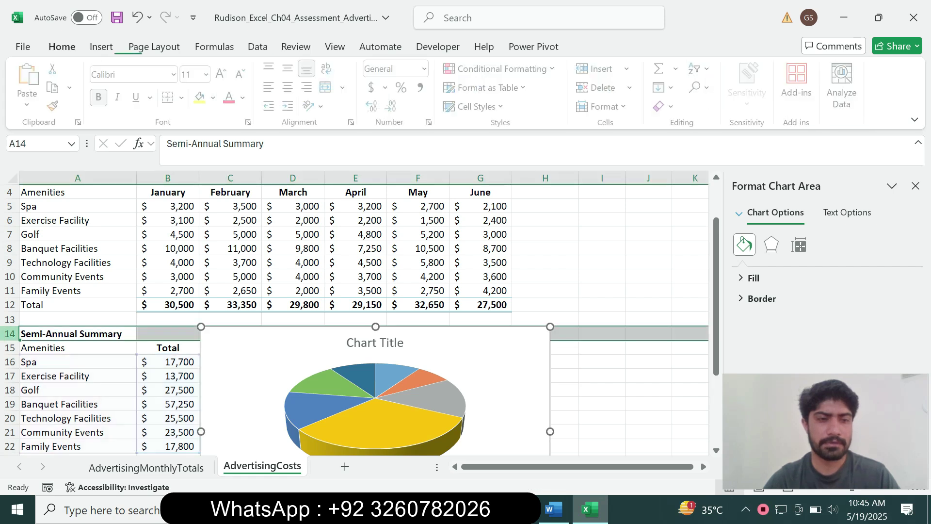
click(207, 345)
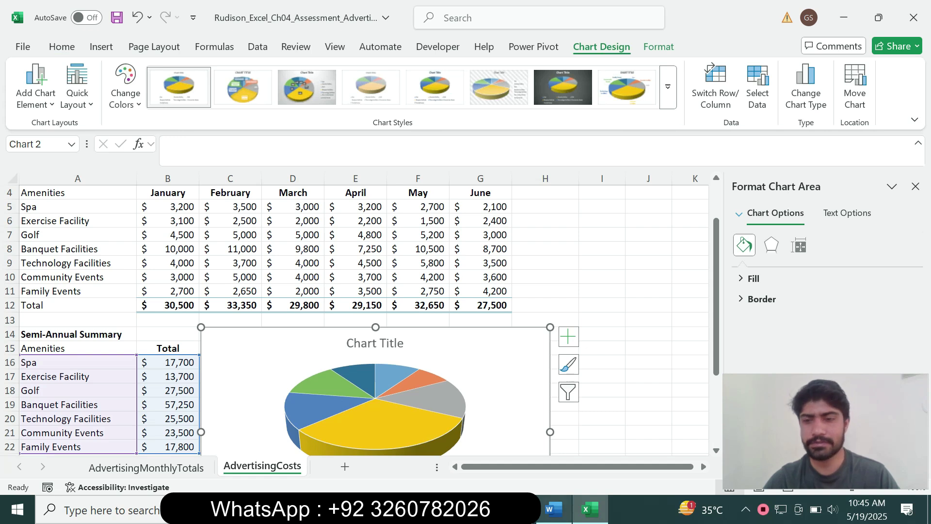
Check the chart size in step 5 of the Word instructions, and resize the Excel pie chart so its bottom-right corner is in cell H29.
click(553, 509)
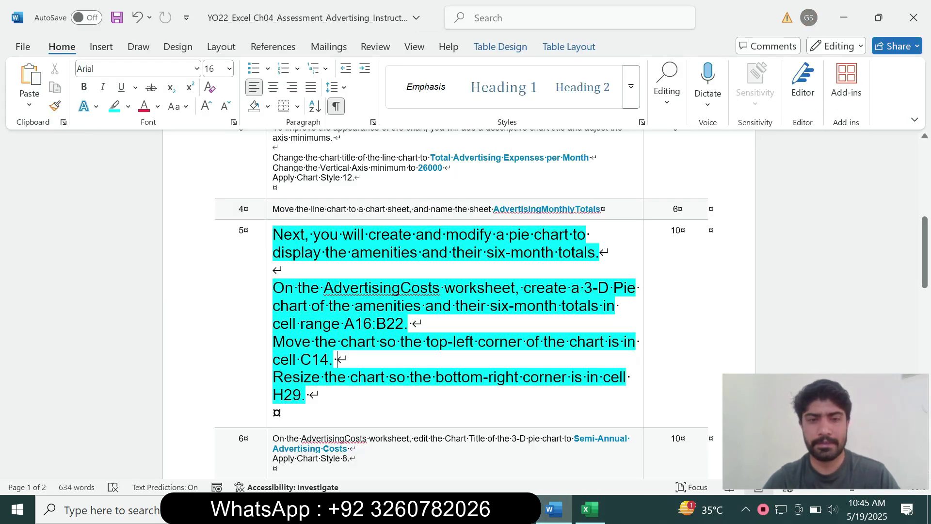
drag(284, 377, 318, 394)
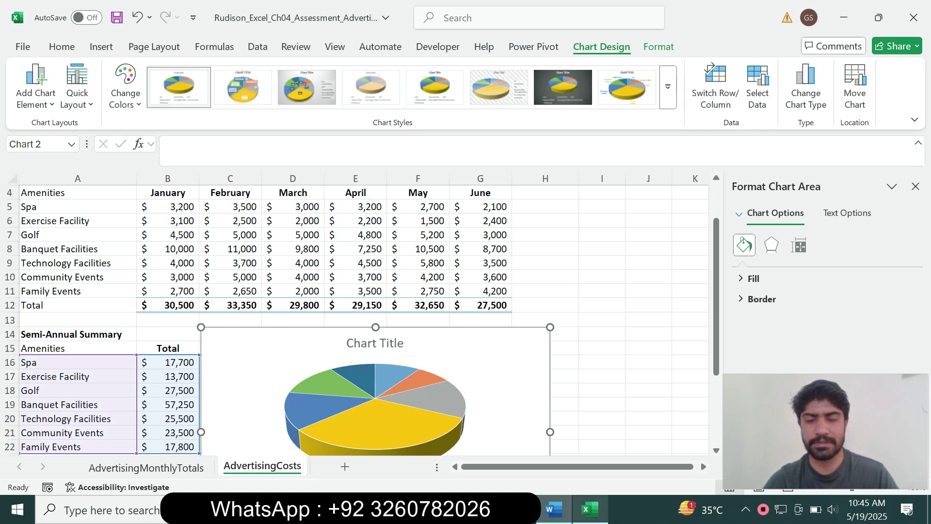
click(590, 509)
drag(717, 297, 716, 367)
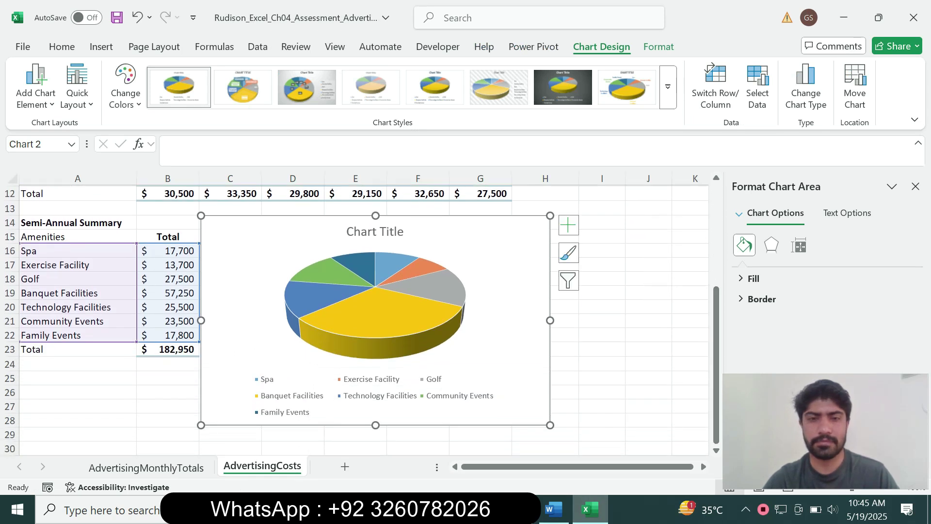
drag(550, 320, 579, 320)
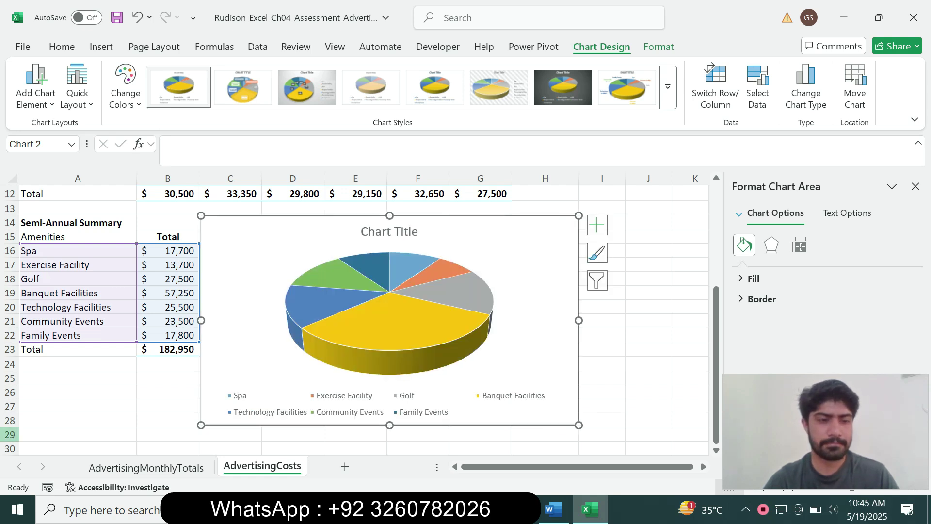
click(10, 435)
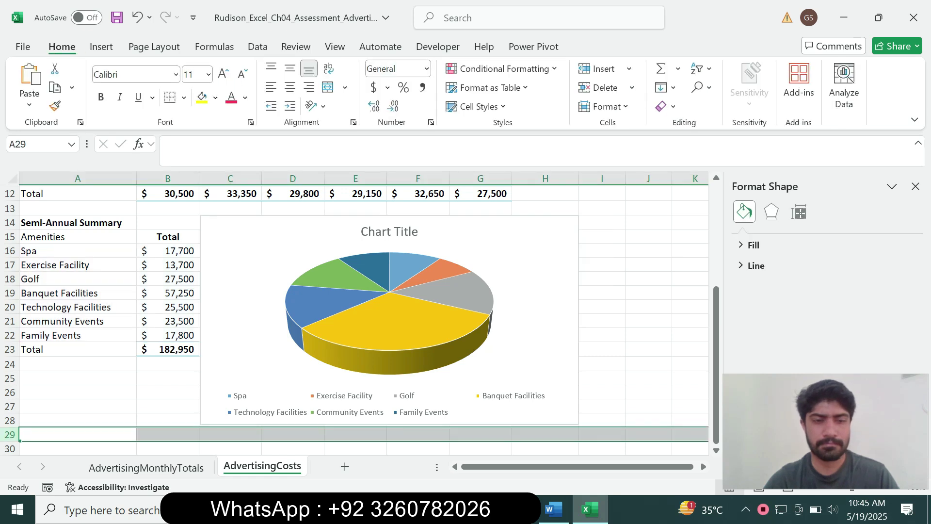
click(337, 413)
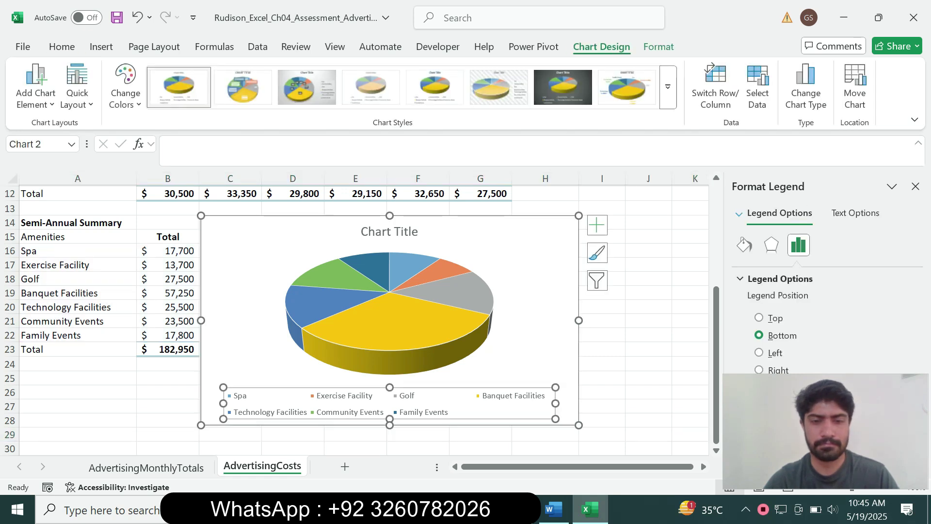
right_click(521, 363)
key(Escape)
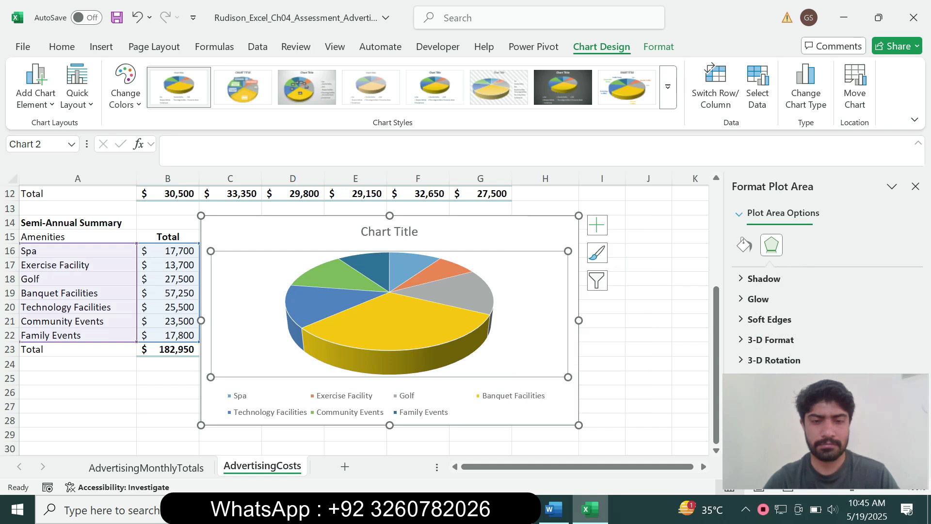
drag(390, 424, 390, 444)
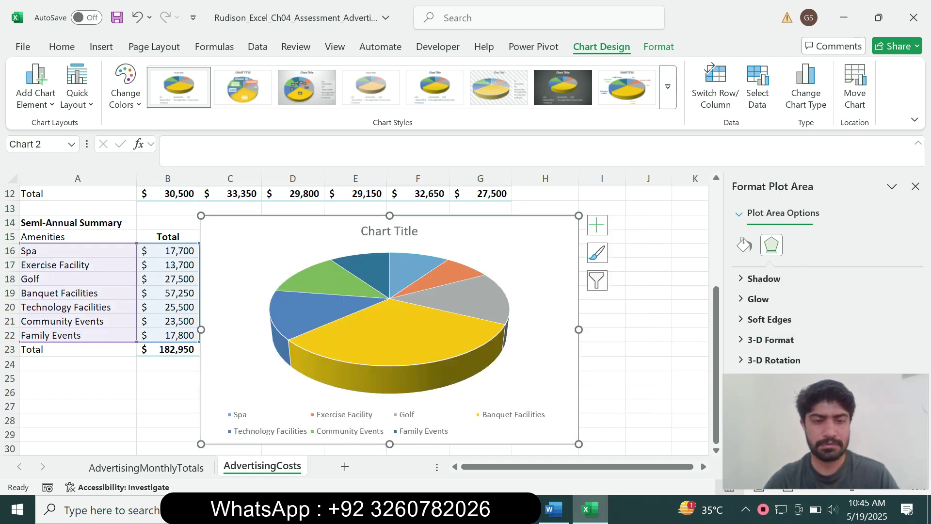
click(10, 435)
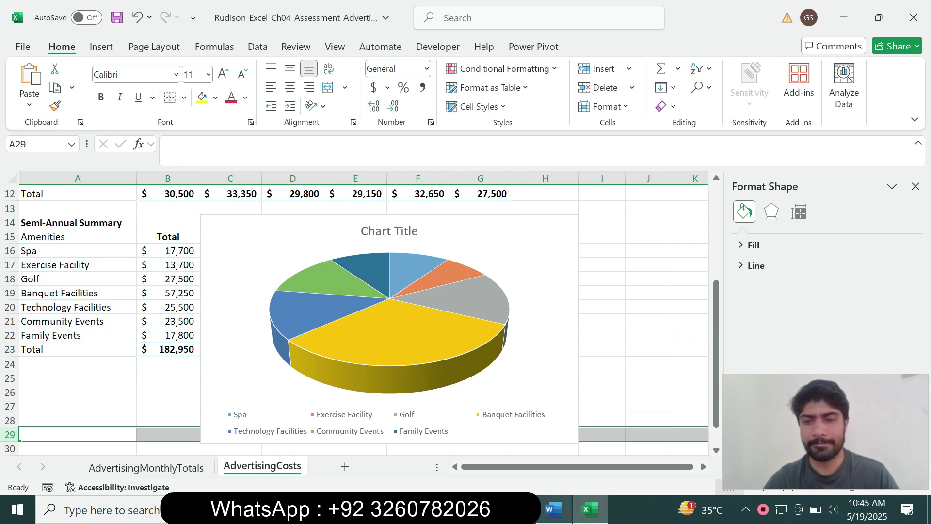
Return to the Word instructions, set the step 5 text back to 9 pt, and remove its highlighting.
click(554, 509)
drag(287, 413, 274, 233)
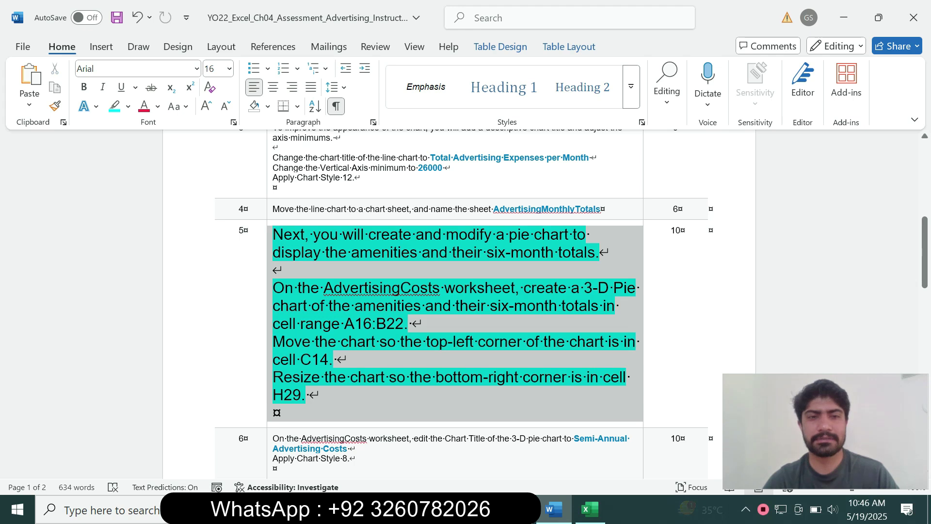
click(386, 200)
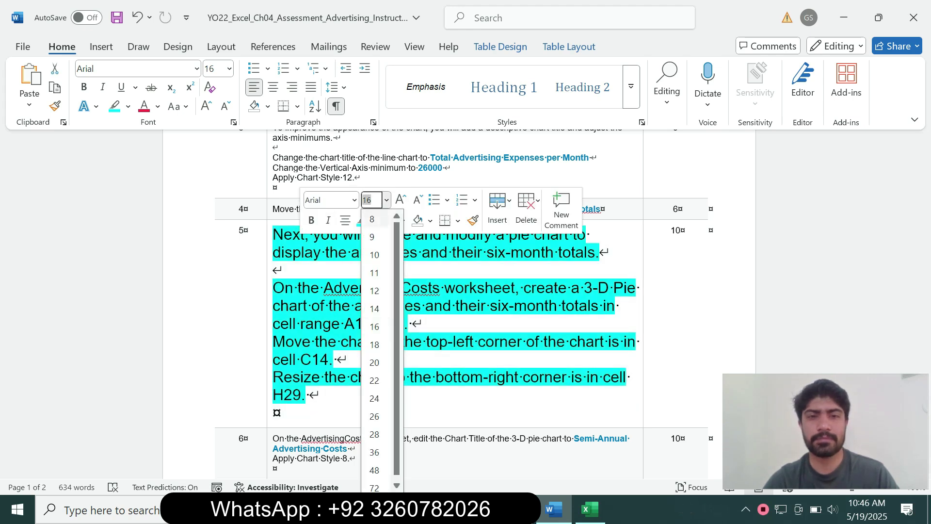
click(373, 236)
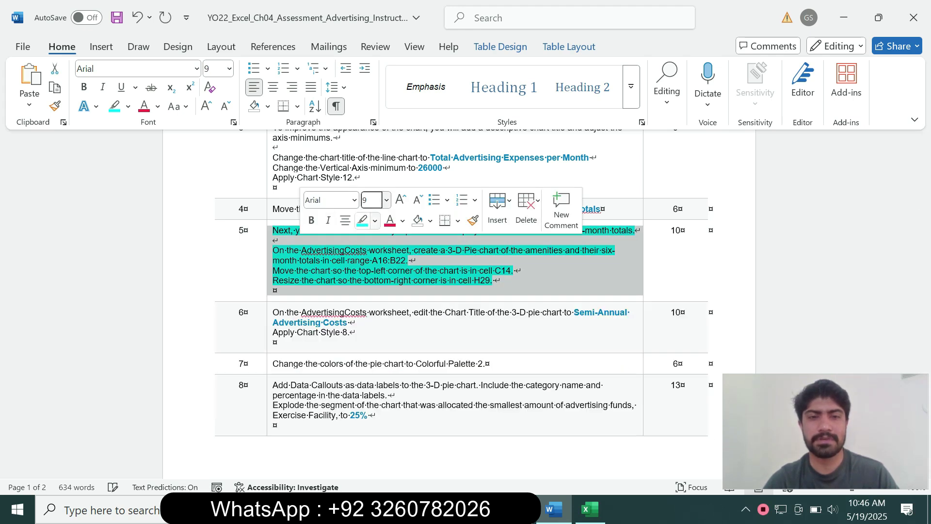
click(375, 221)
click(388, 338)
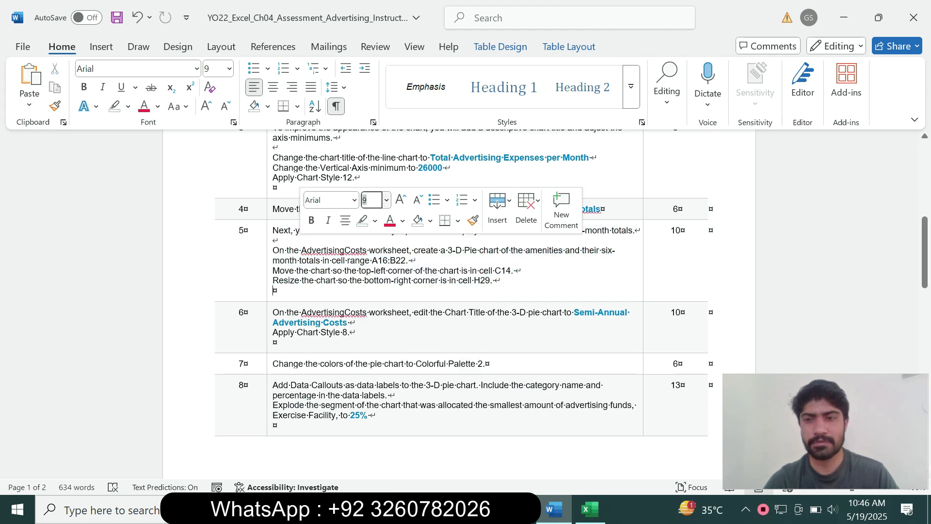
Enlarge the step 6 text in the Word instructions to 14 pt and highlight it in turquoise.
drag(925, 249, 924, 254)
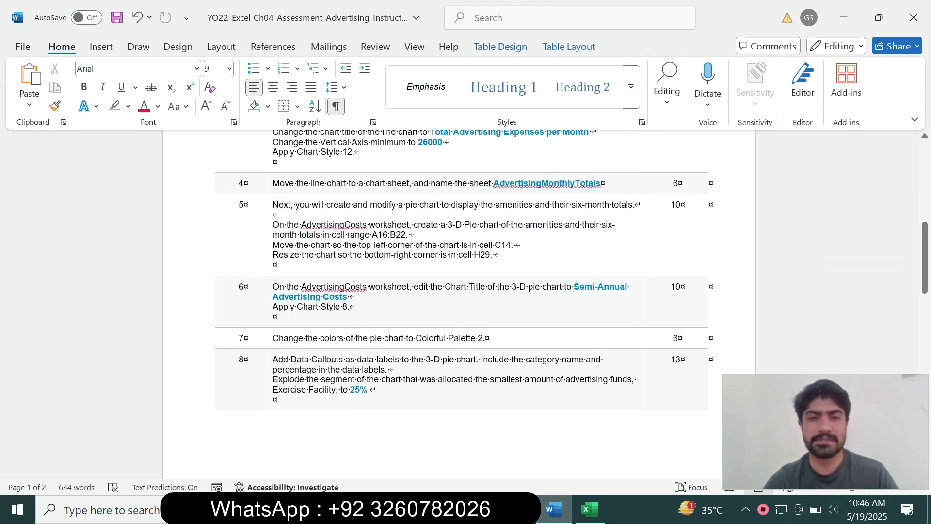
drag(356, 306, 272, 286)
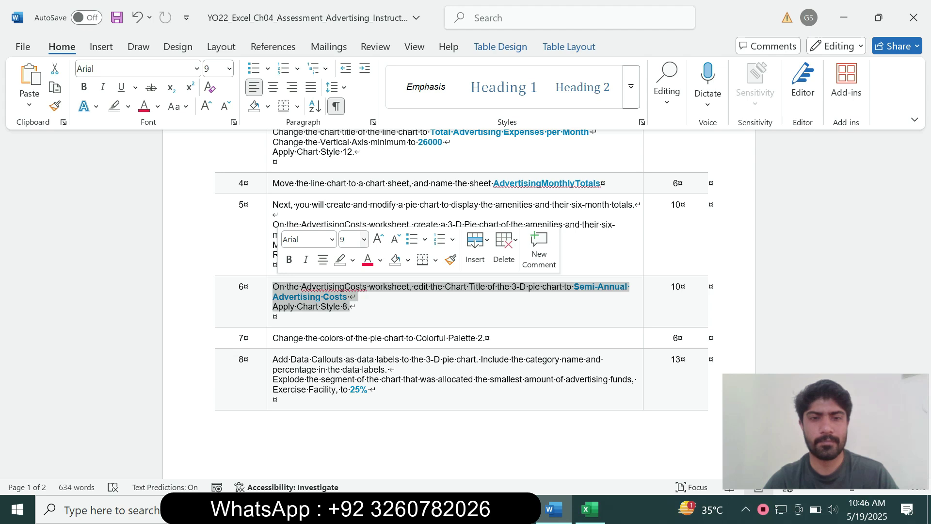
click(363, 239)
click(352, 348)
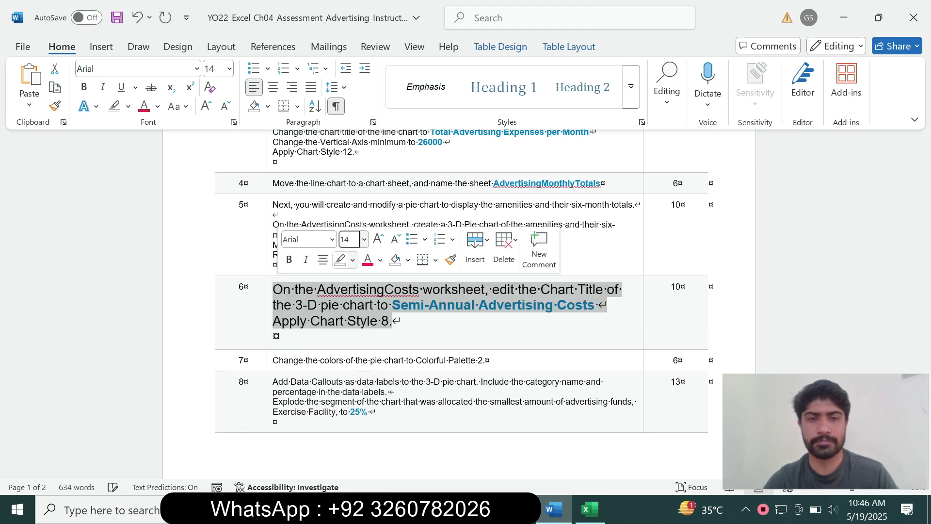
click(352, 259)
click(388, 311)
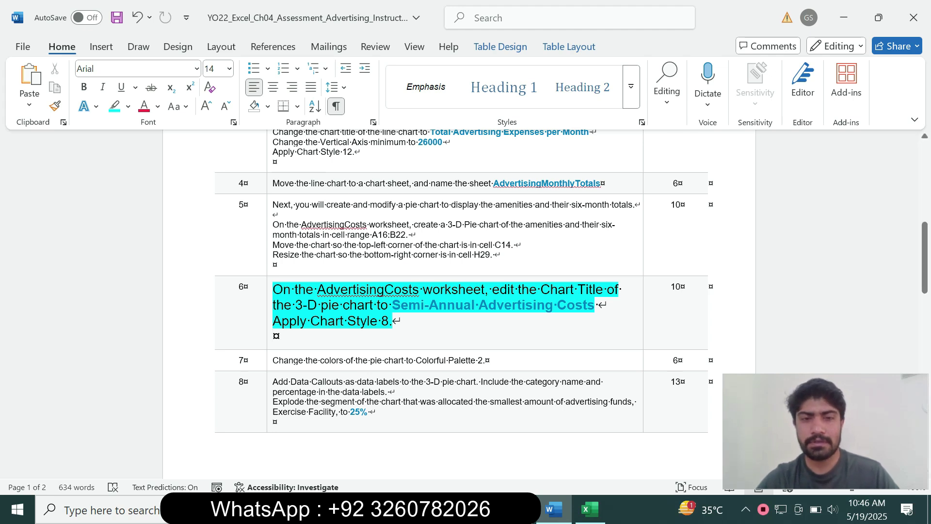
Check the worksheet named in step 6 against the Excel workbook, and copy the title "Semi-Annual Advertising Costs" from the Word instructions.
drag(295, 290, 456, 290)
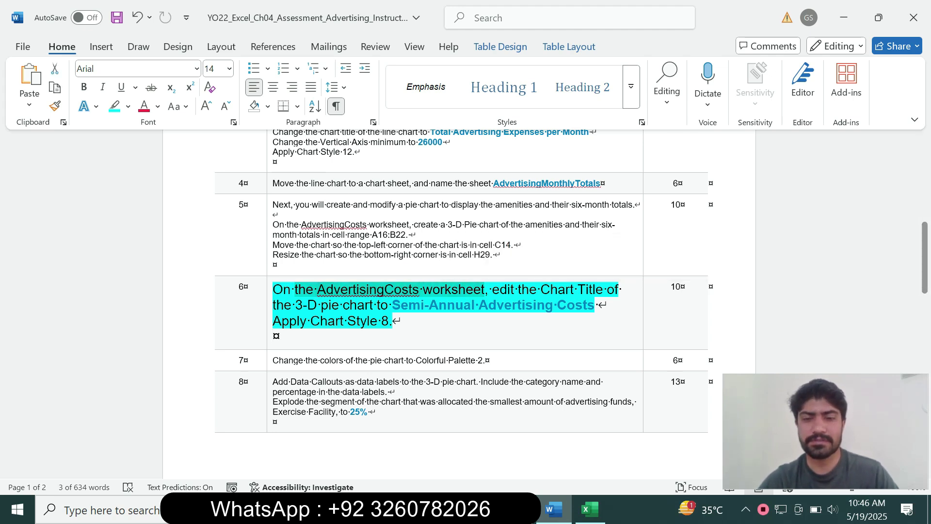
click(589, 509)
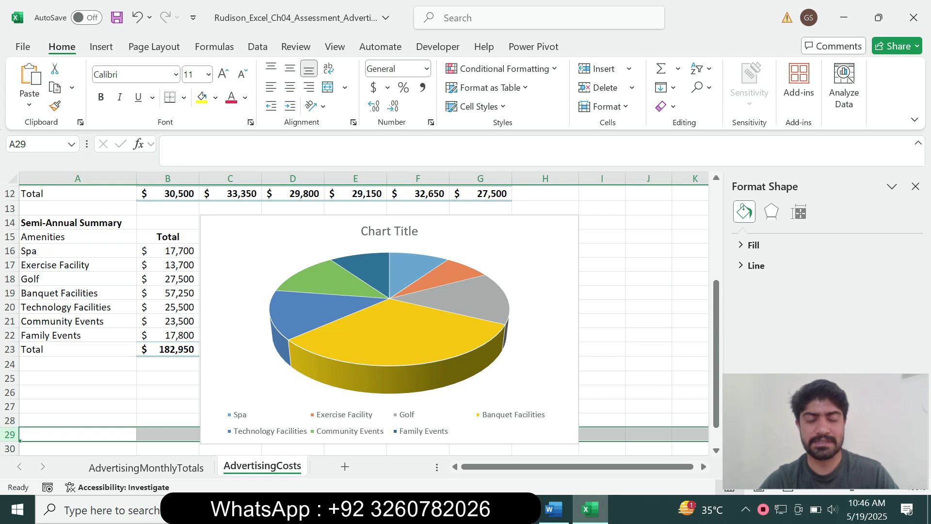
click(554, 509)
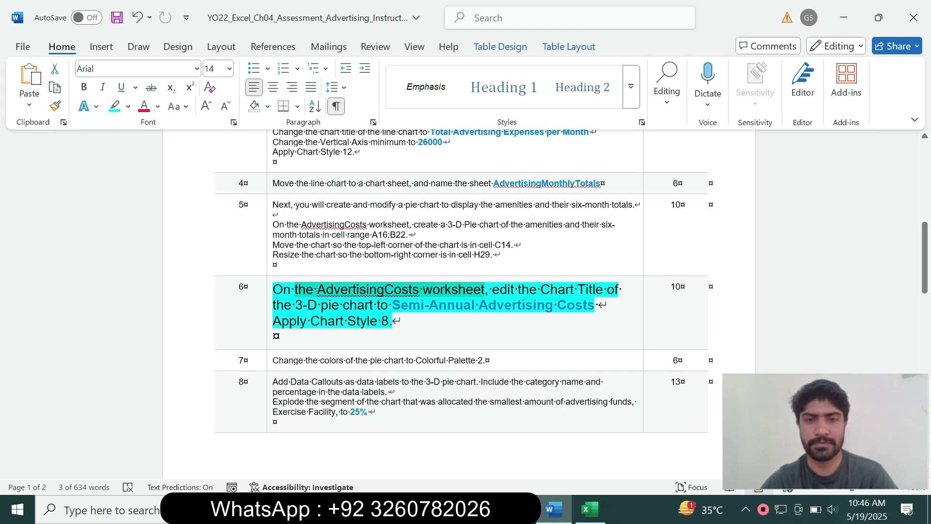
drag(393, 305, 594, 307)
key(ctrl+c)
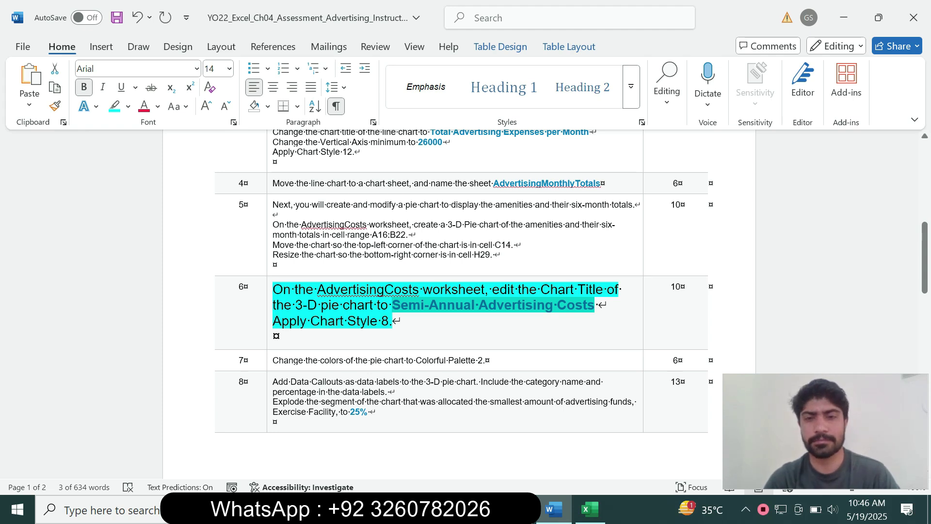
Switch to Excel and replace the 3-D pie chart's title with the copied "Semi-Annual Advertising Costs", pasted as text only.
click(590, 509)
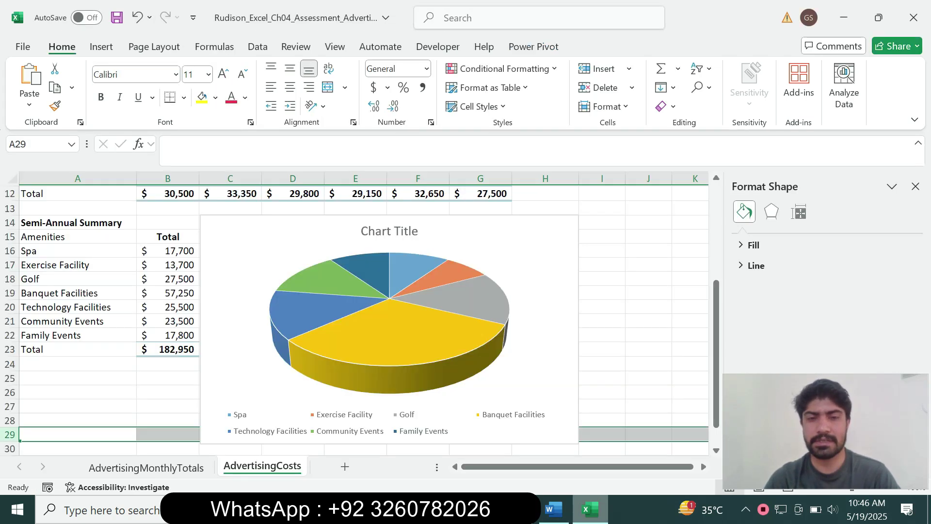
click(393, 231)
click(394, 232)
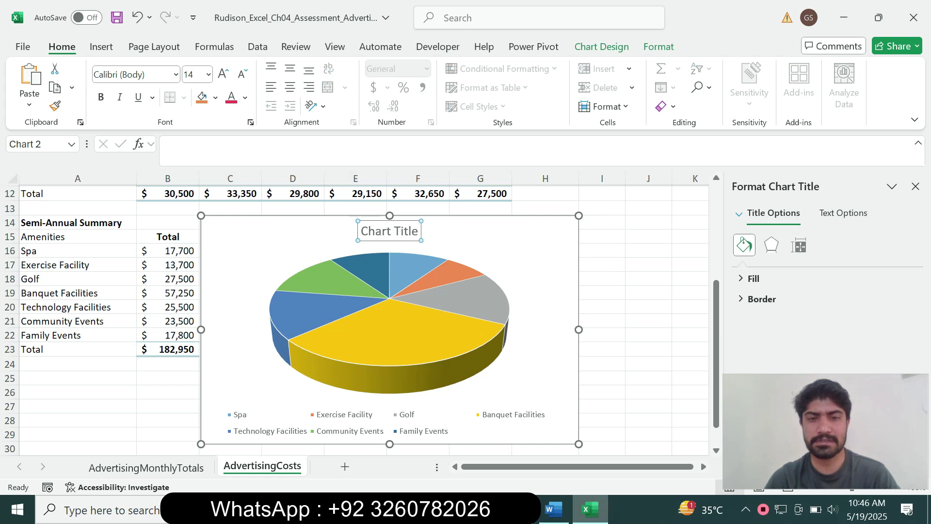
key(ctrl+a)
key(ctrl+v)
click(499, 249)
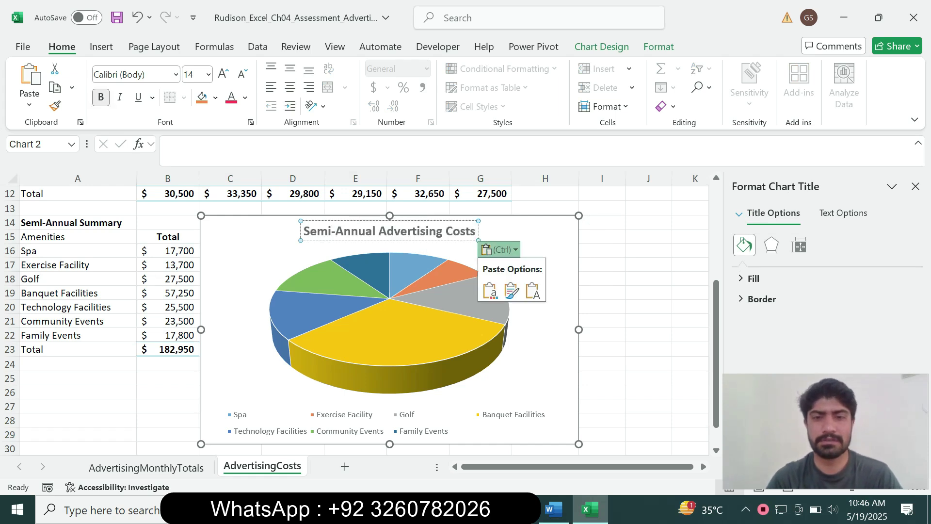
click(532, 290)
click(536, 291)
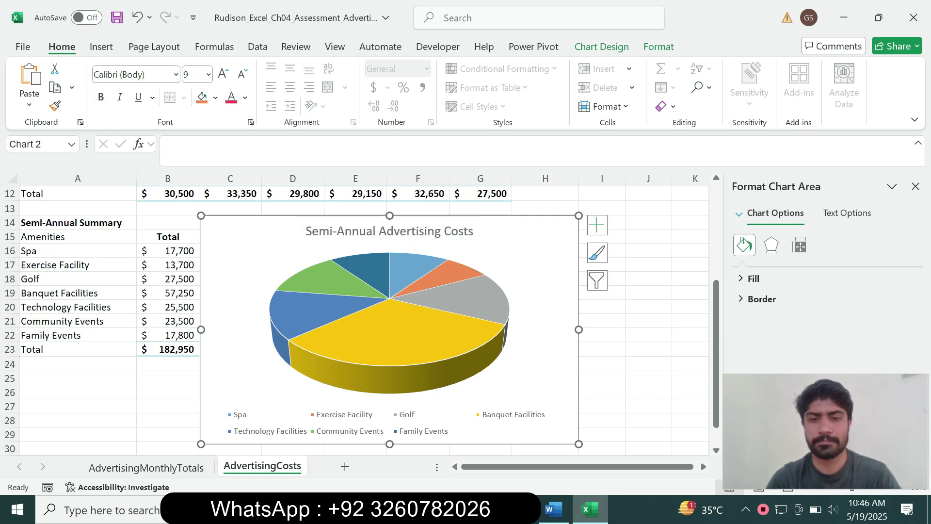
Check the chart style in step 6 of the Word instructions, and apply Chart Style 8 to the Excel pie chart.
click(554, 510)
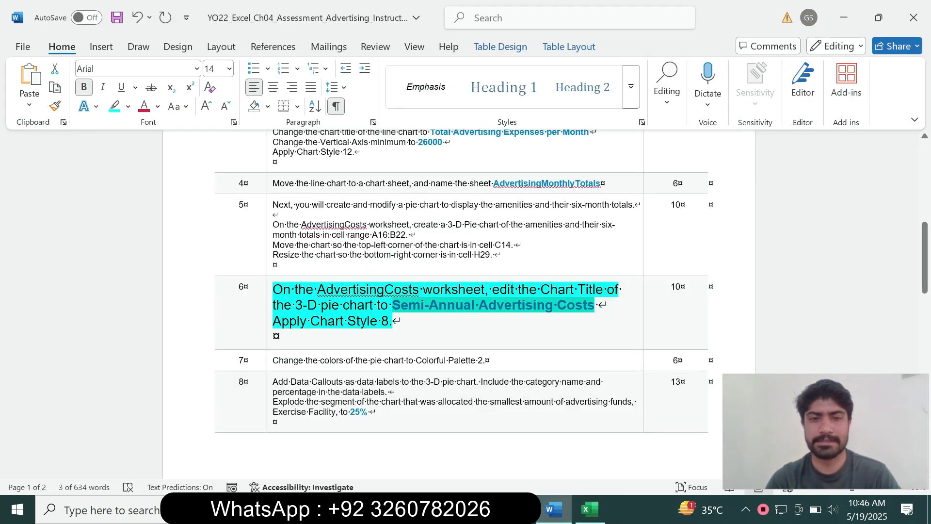
drag(273, 321, 399, 322)
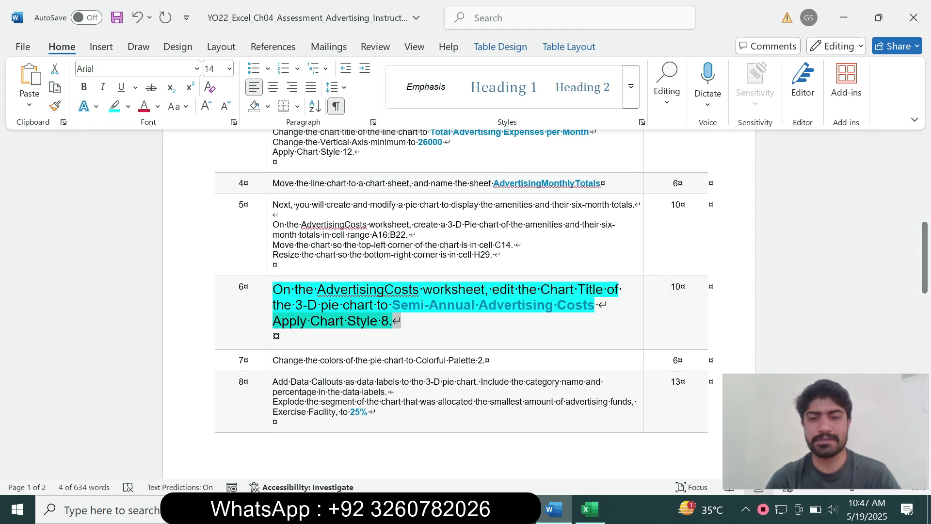
click(590, 510)
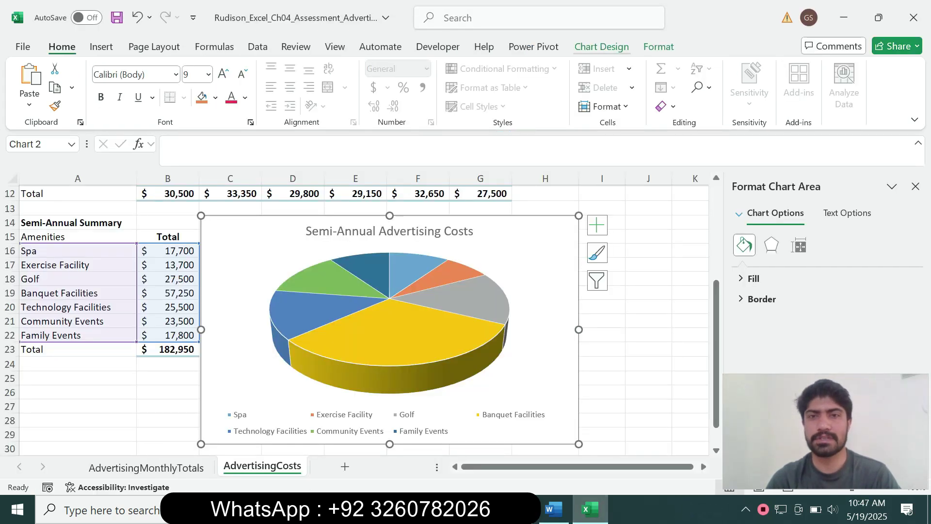
click(601, 47)
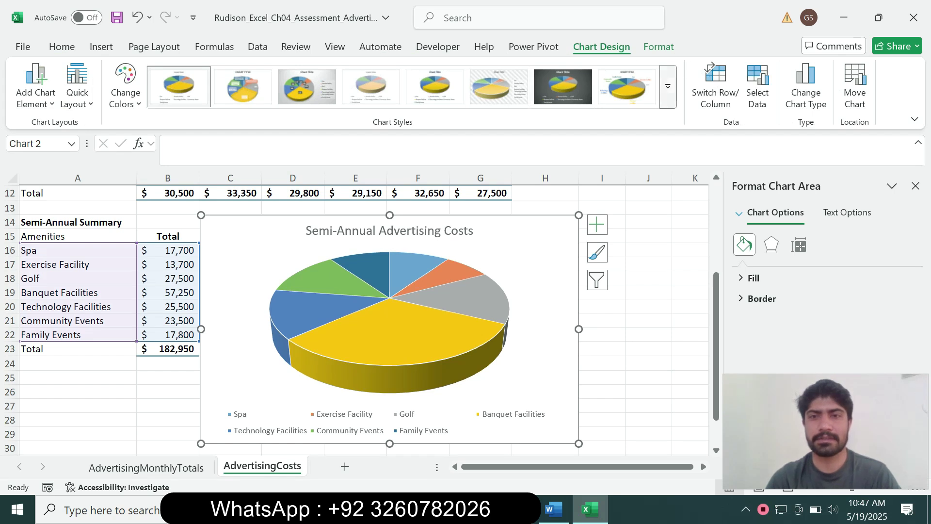
click(668, 86)
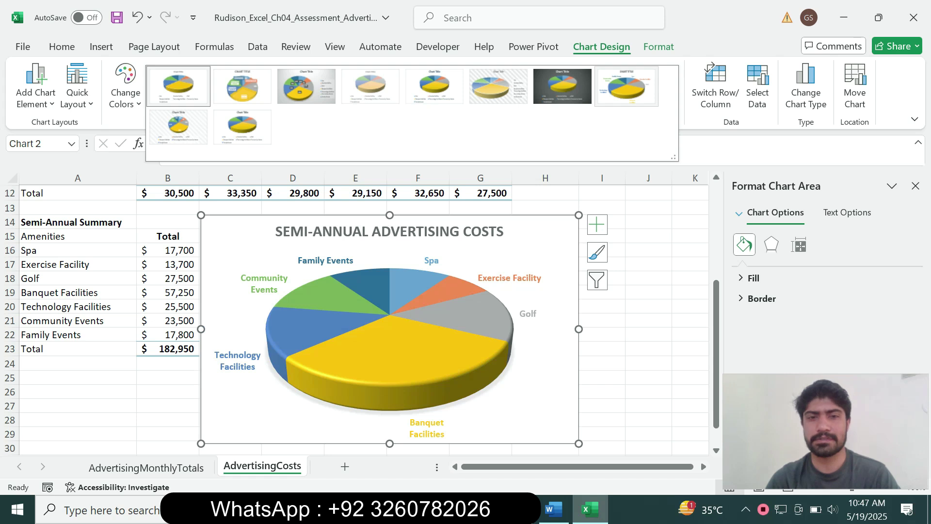
click(626, 86)
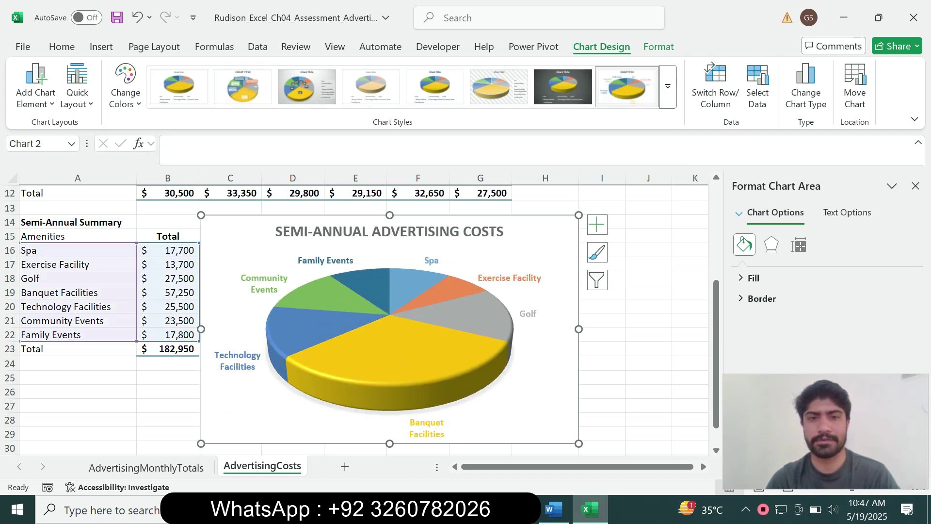
Return to the Word instructions, set the step 6 text back to 9 pt, and remove its highlighting.
click(554, 509)
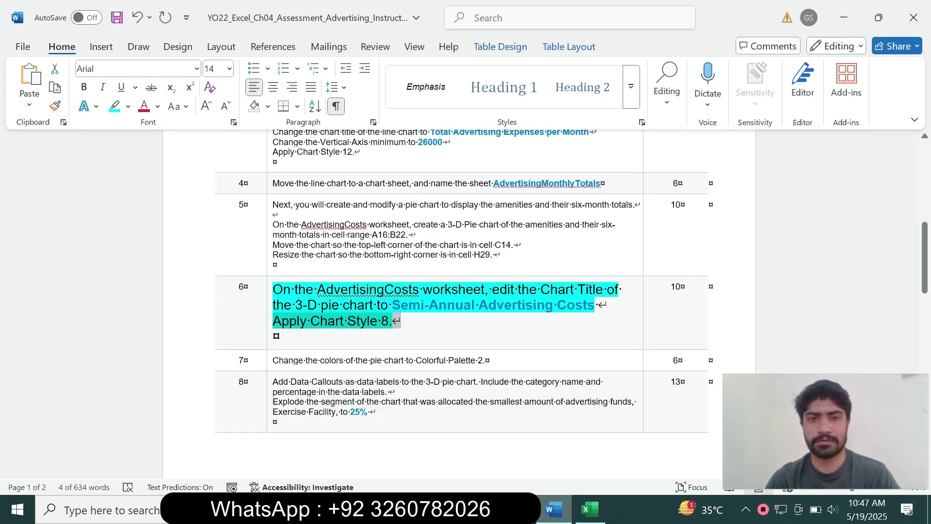
click(270, 321)
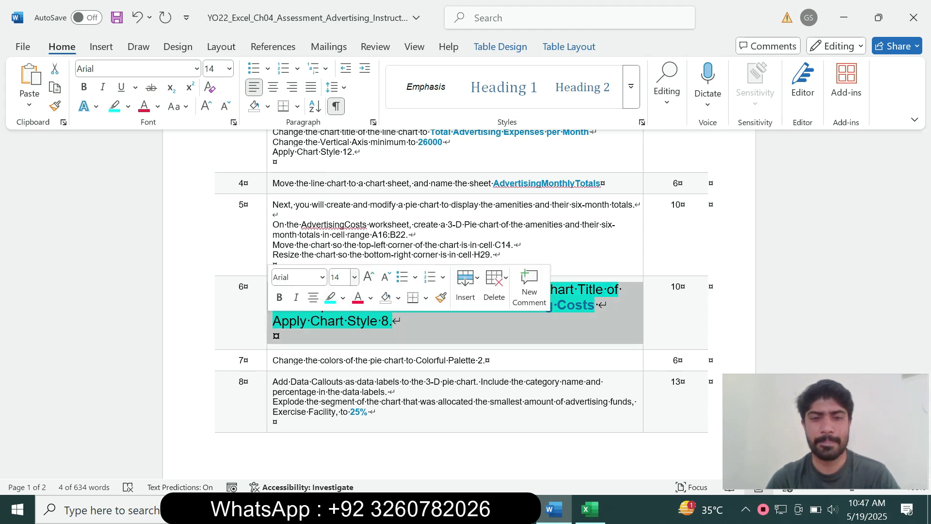
click(354, 277)
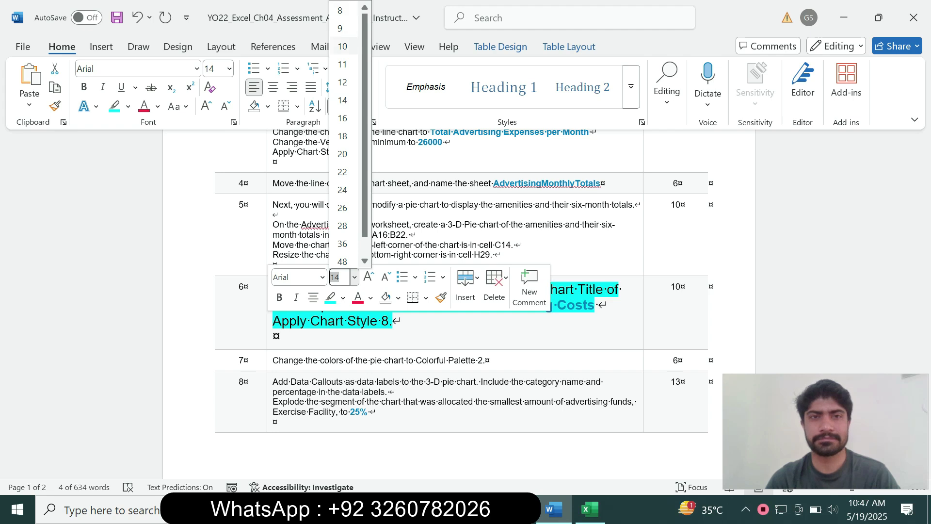
click(342, 29)
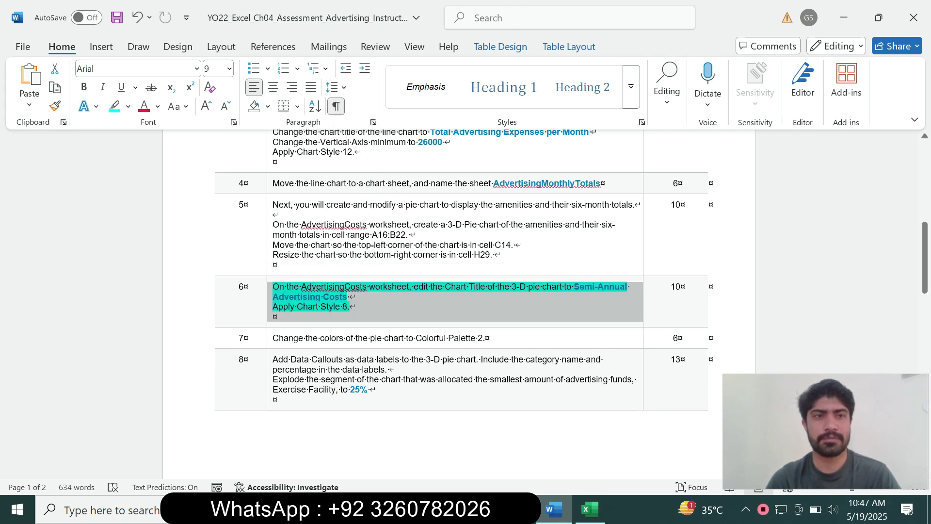
click(128, 106)
click(145, 222)
click(274, 316)
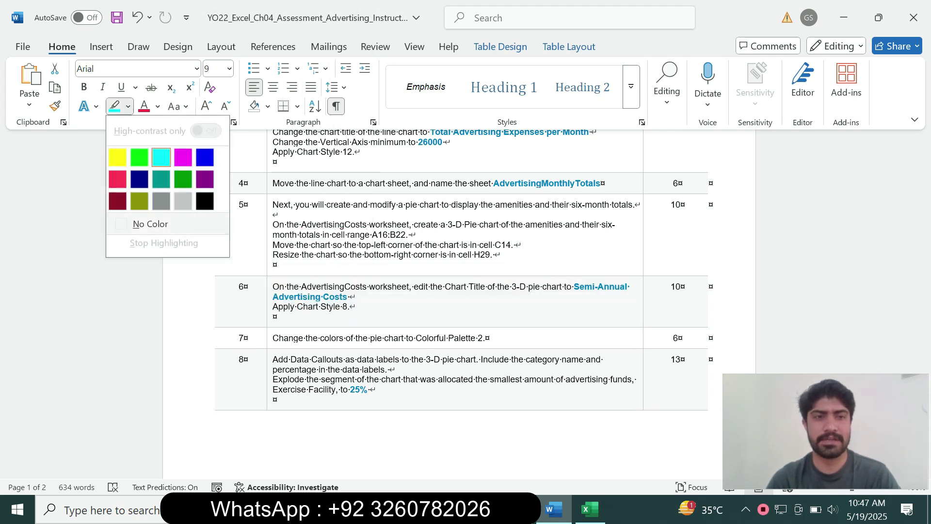
Enlarge the step 7 text in the Word instructions to 16 pt and highlight it in turquoise.
drag(485, 338, 273, 338)
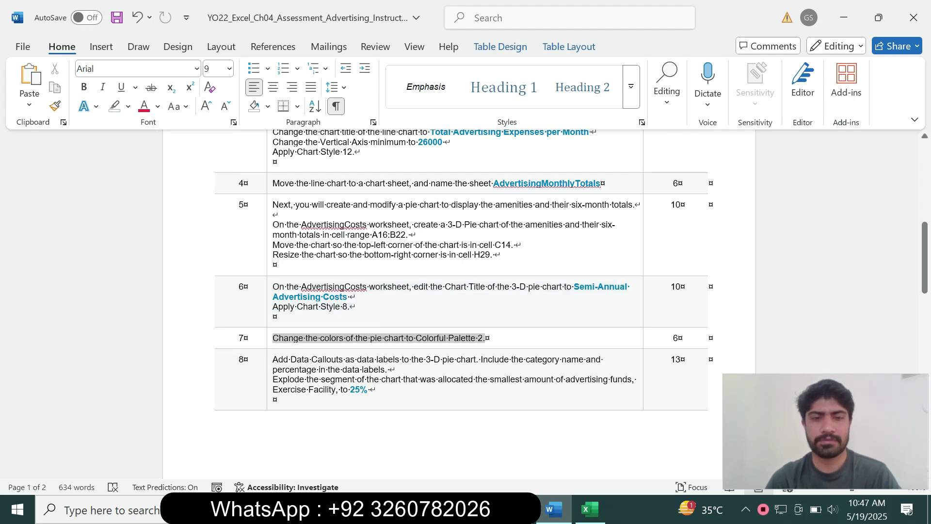
click(361, 295)
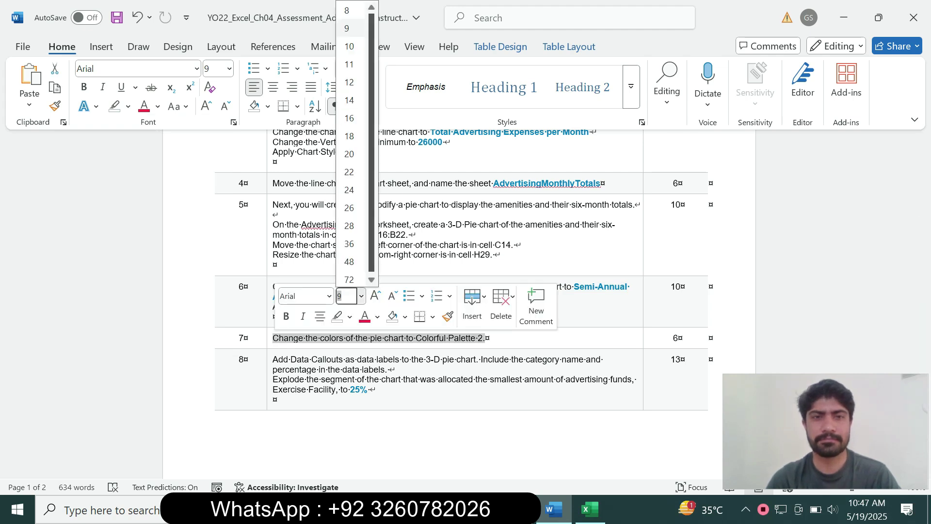
click(350, 118)
click(128, 107)
click(161, 157)
click(273, 385)
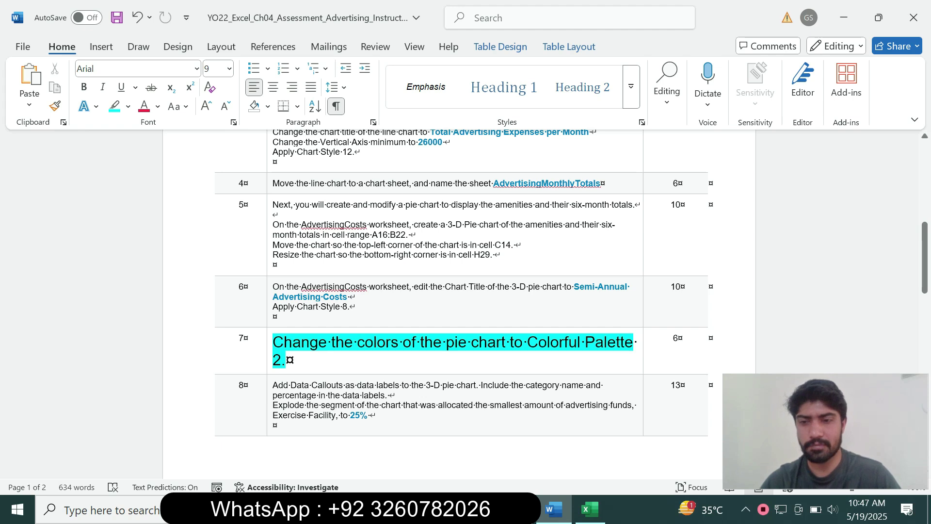
Check the color palette in step 7 of the Word instructions, and apply Colorful Palette 2 to the Excel pie chart.
click(287, 360)
shift+click(399, 341)
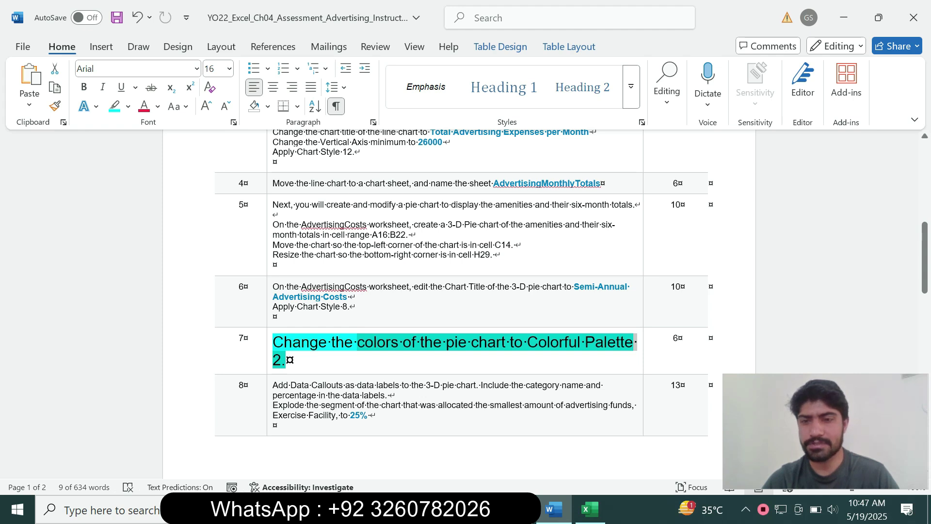
click(590, 509)
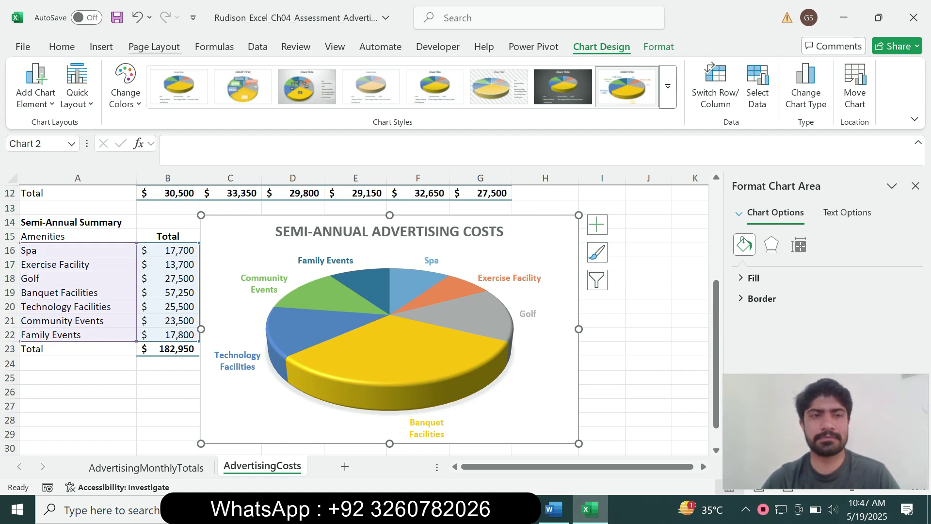
click(125, 87)
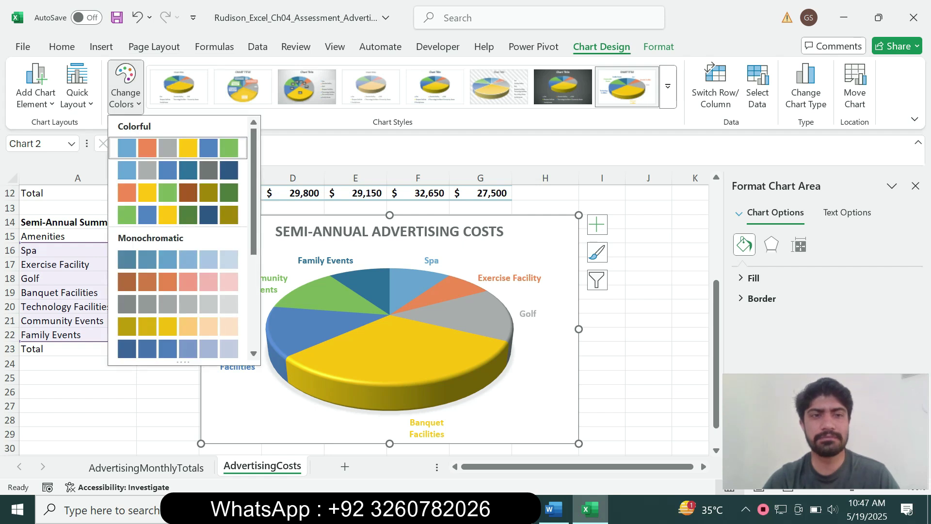
click(553, 509)
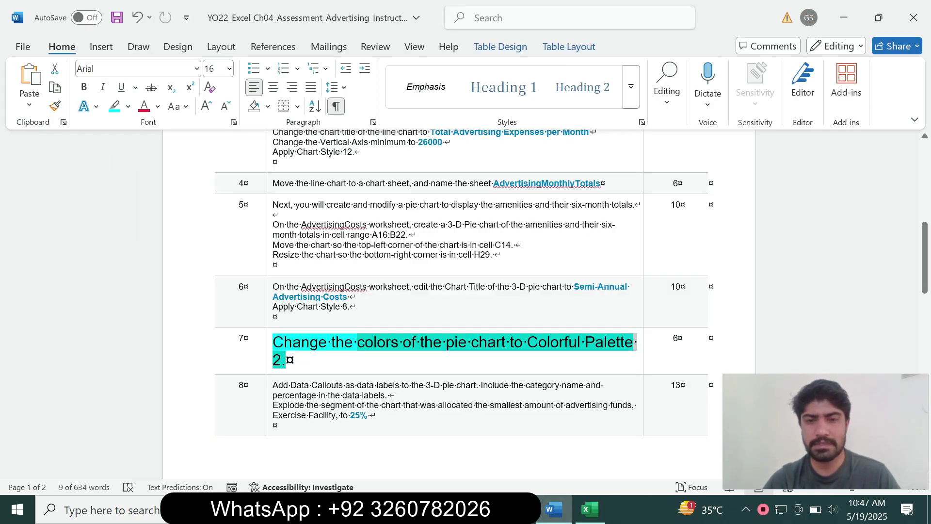
click(590, 509)
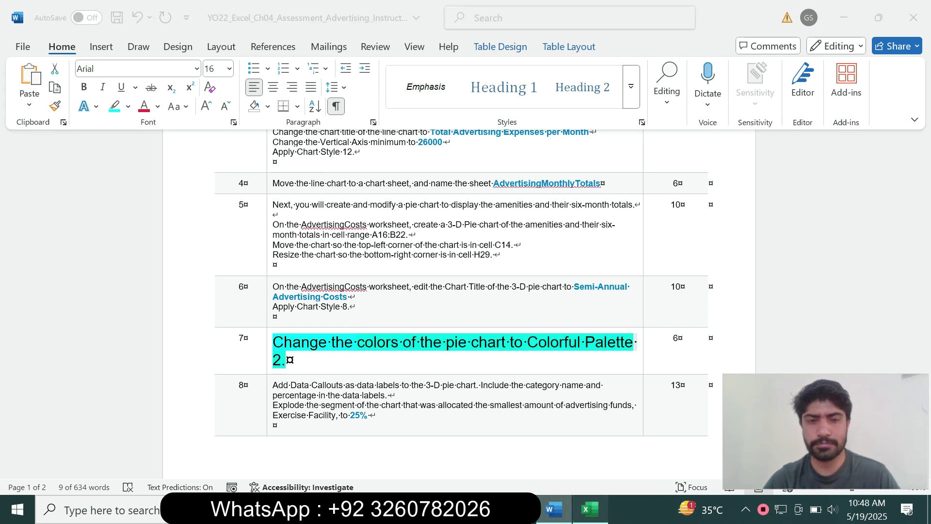
click(126, 87)
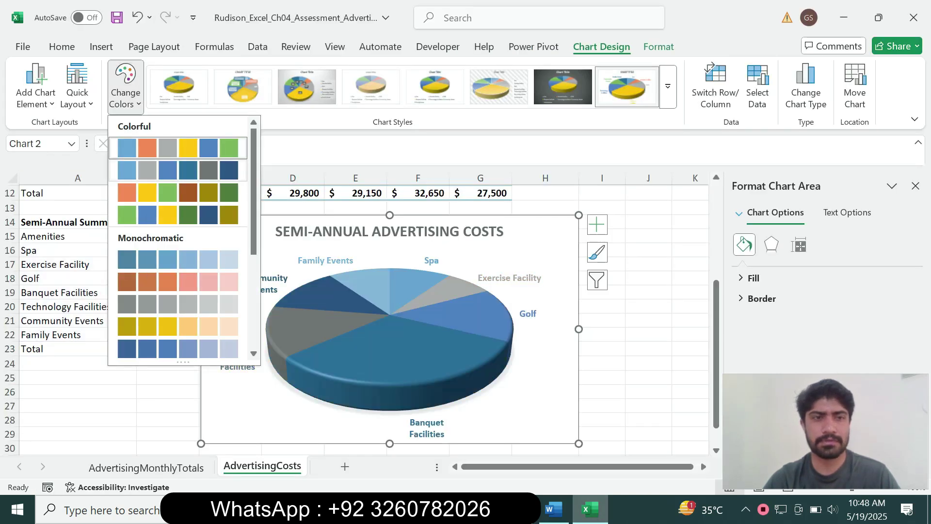
click(177, 170)
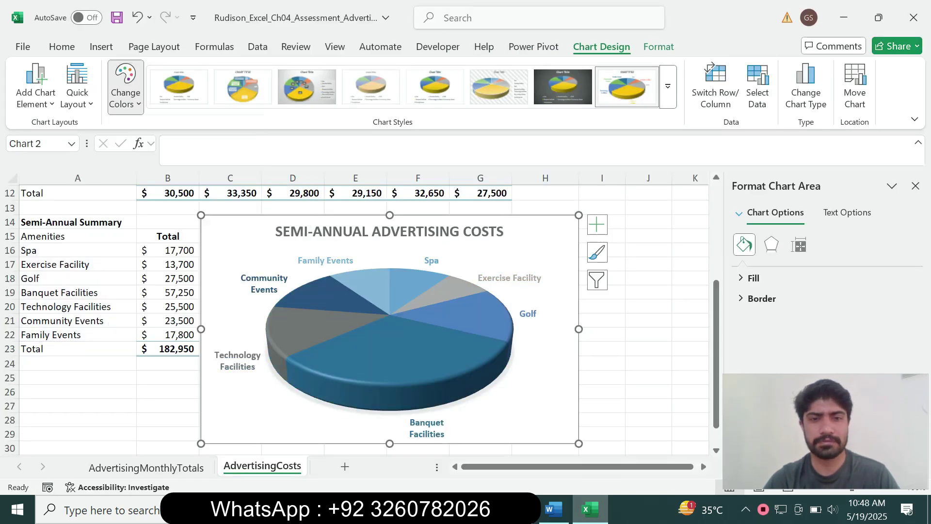
click(125, 86)
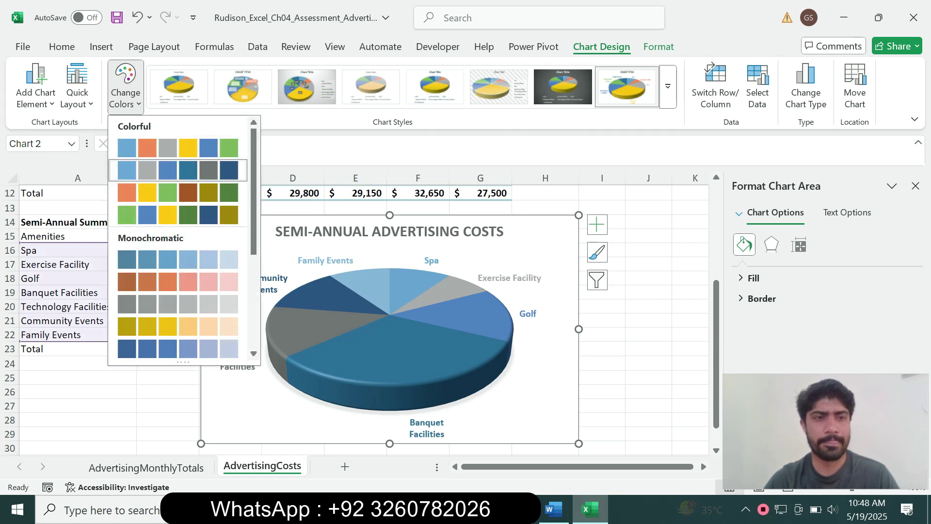
click(178, 170)
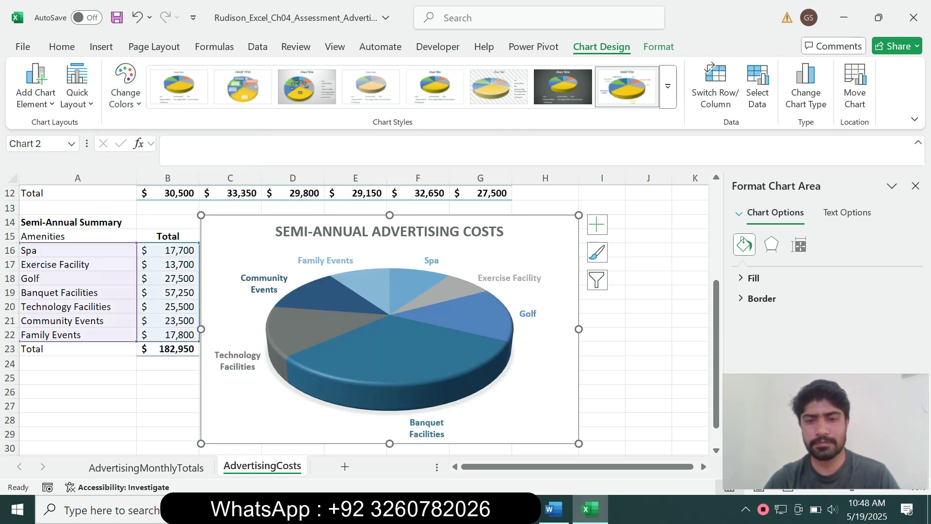
Return to the Word instructions, set the step 7 text back to 9 pt, and remove its highlighting.
click(554, 509)
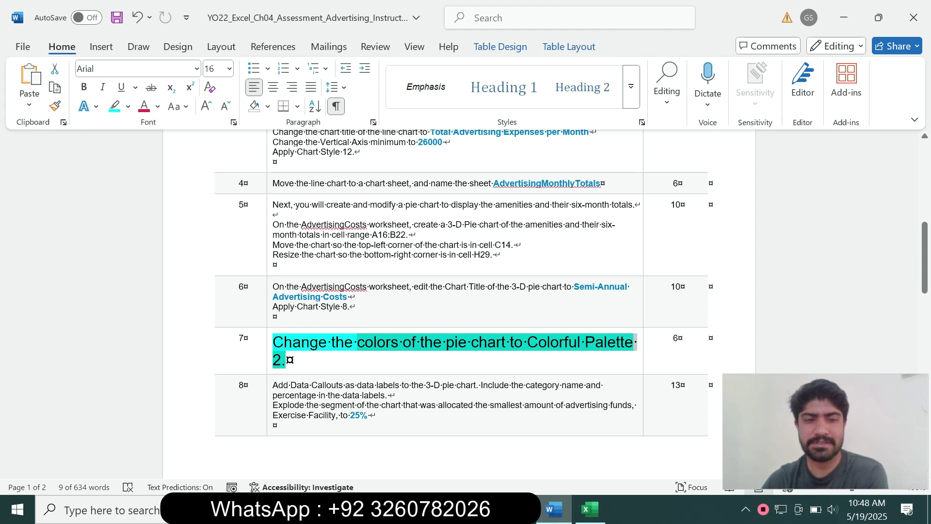
click(357, 318)
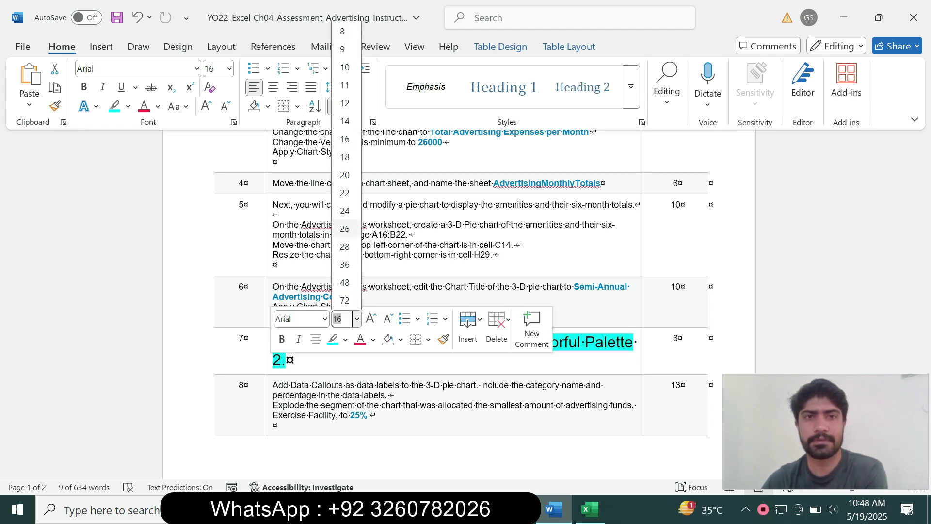
click(342, 49)
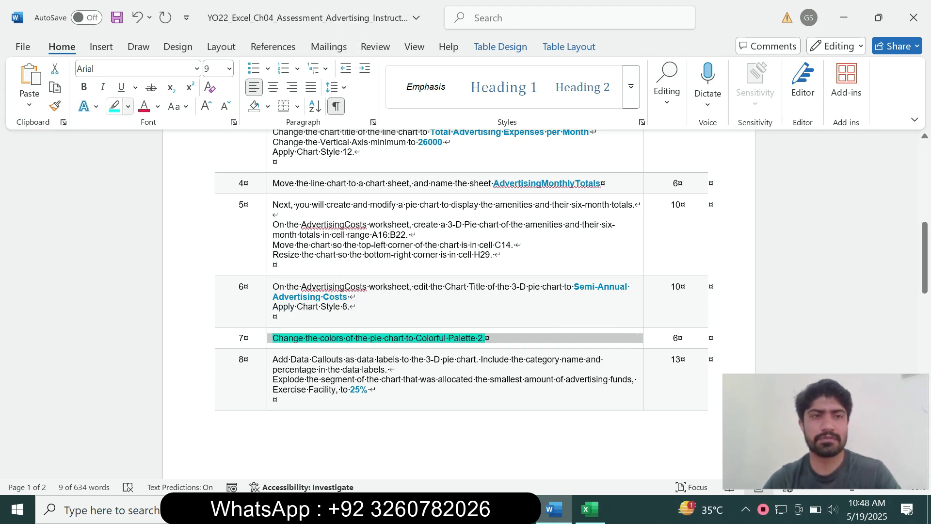
click(128, 106)
click(146, 223)
Enlarge the step 8 text in the Word instructions to 12 pt and highlight it in turquoise.
drag(925, 258, 924, 281)
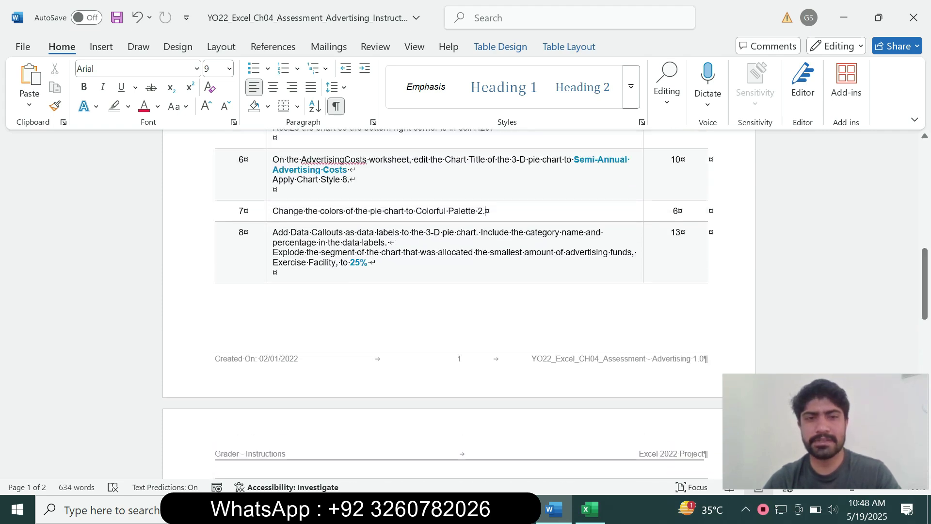
drag(377, 262, 273, 232)
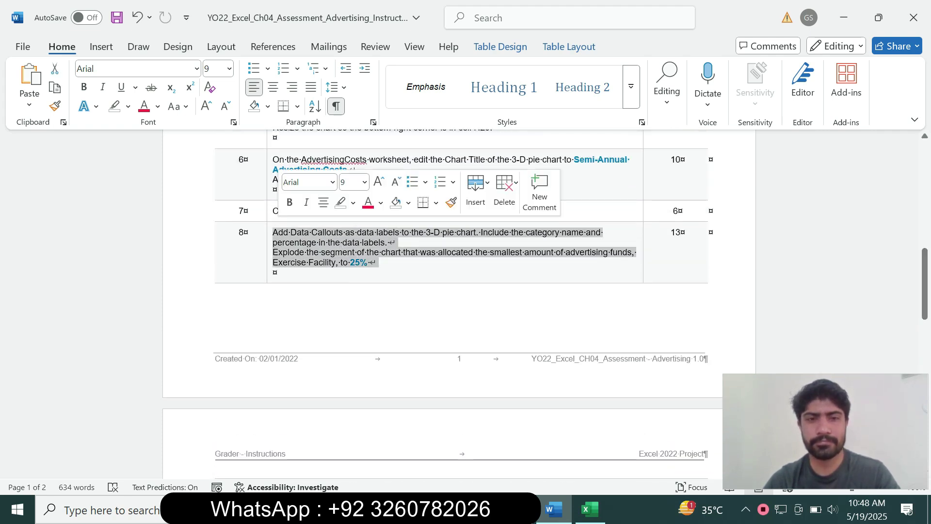
click(365, 182)
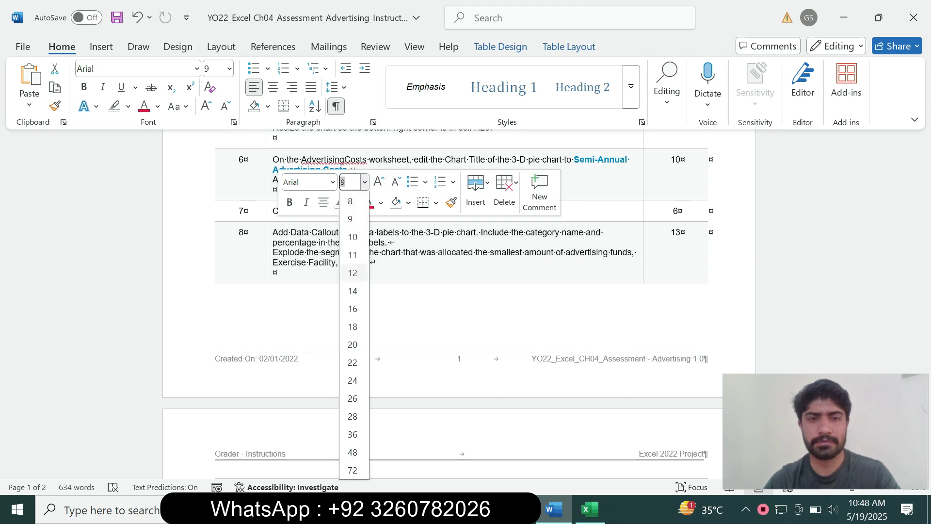
click(354, 272)
click(353, 203)
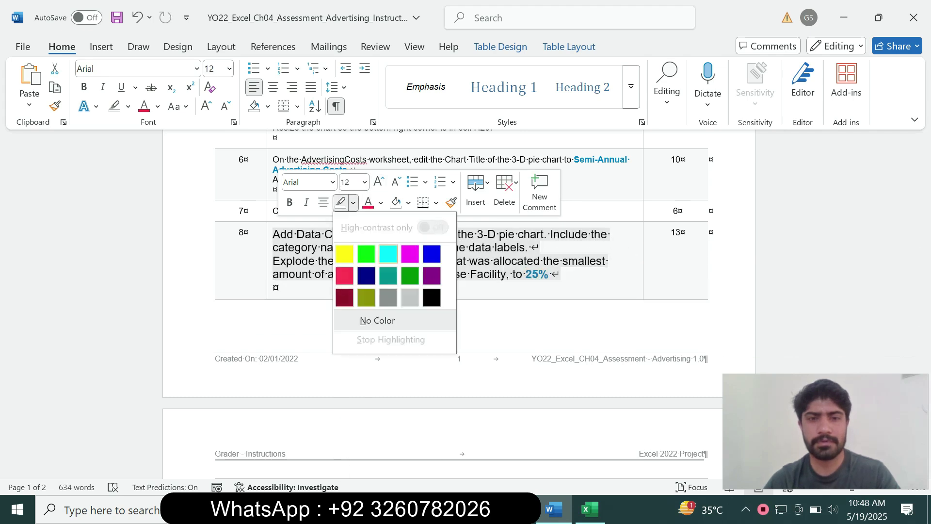
click(387, 252)
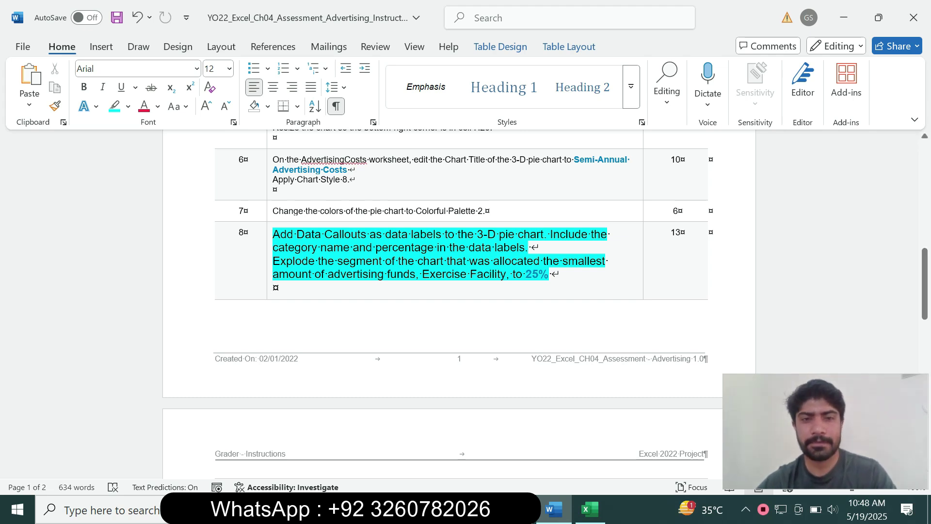
Check the data label requirements in step 8 of the Word instructions, and open the pie chart's data label formatting options in Excel.
drag(297, 234, 497, 234)
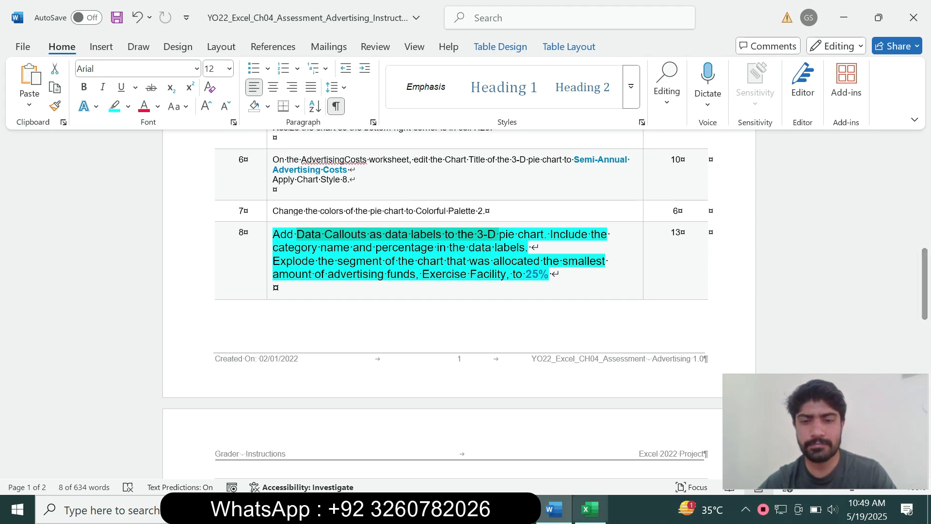
click(590, 509)
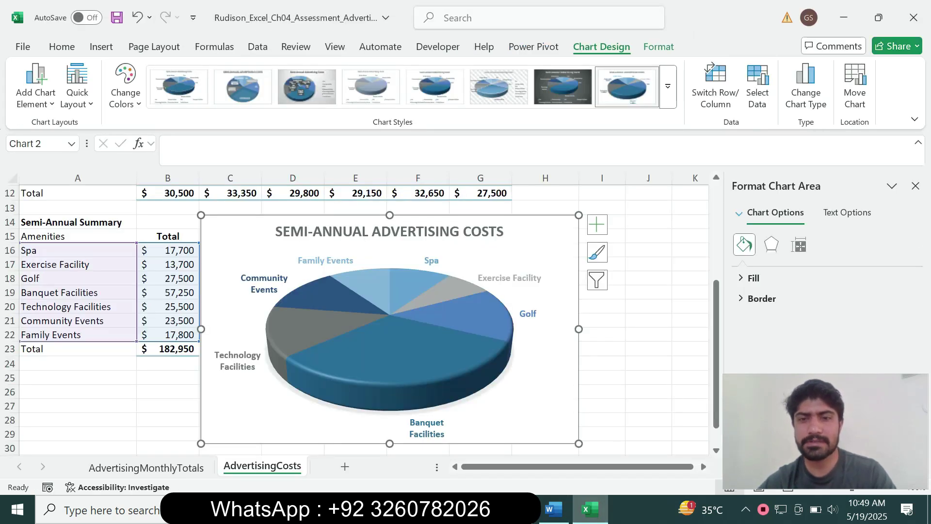
click(597, 224)
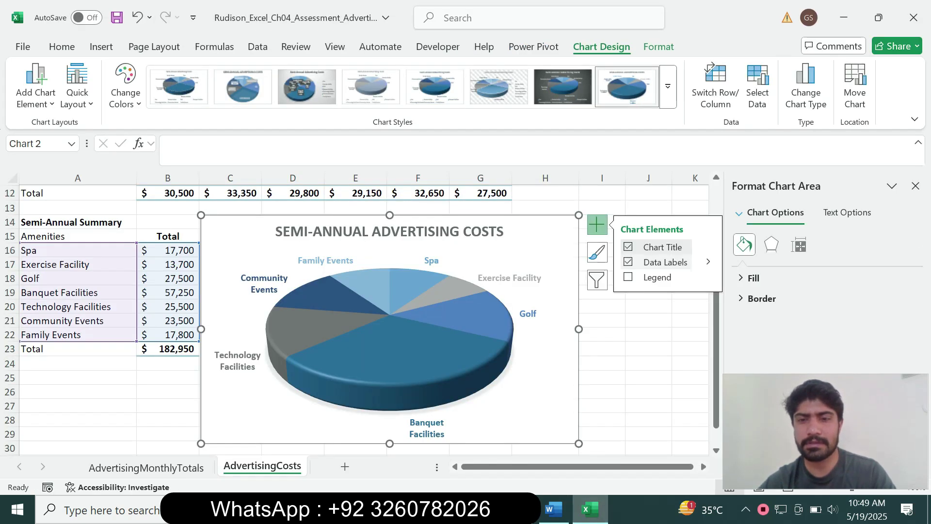
click(553, 509)
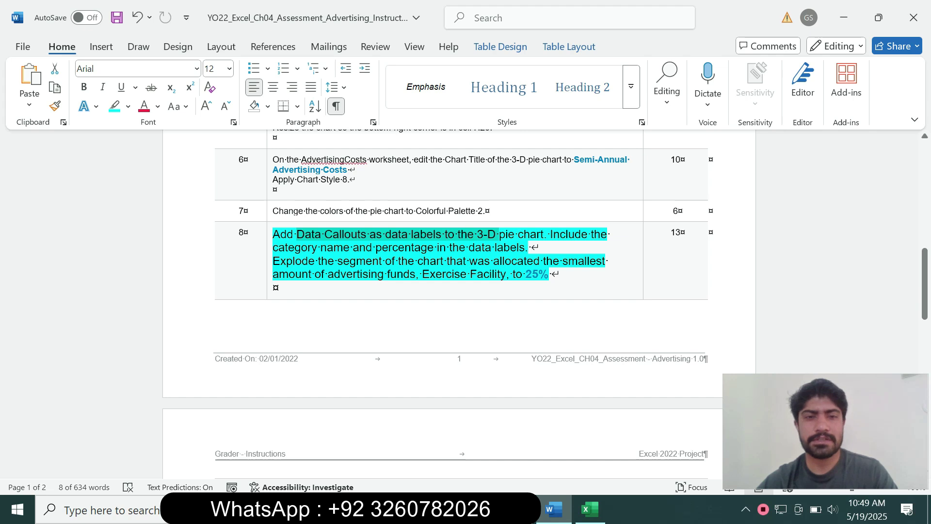
drag(320, 247, 526, 247)
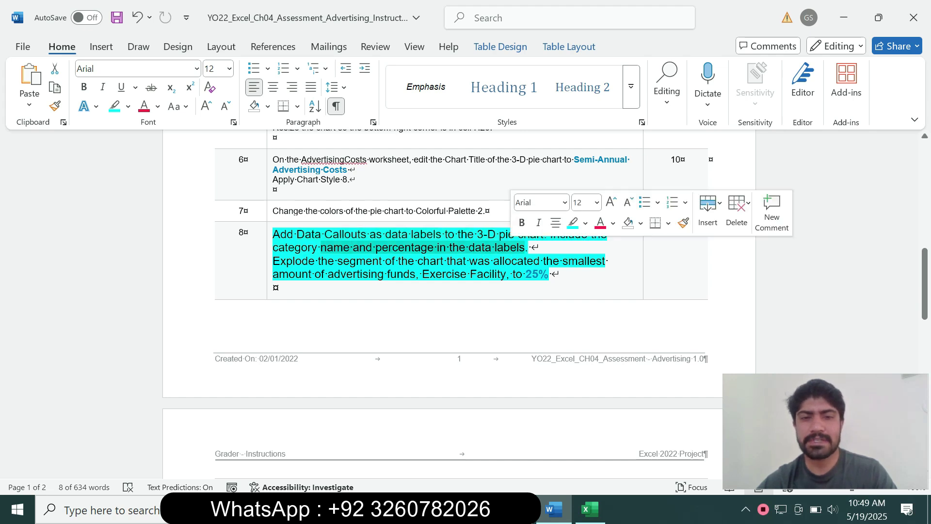
click(590, 509)
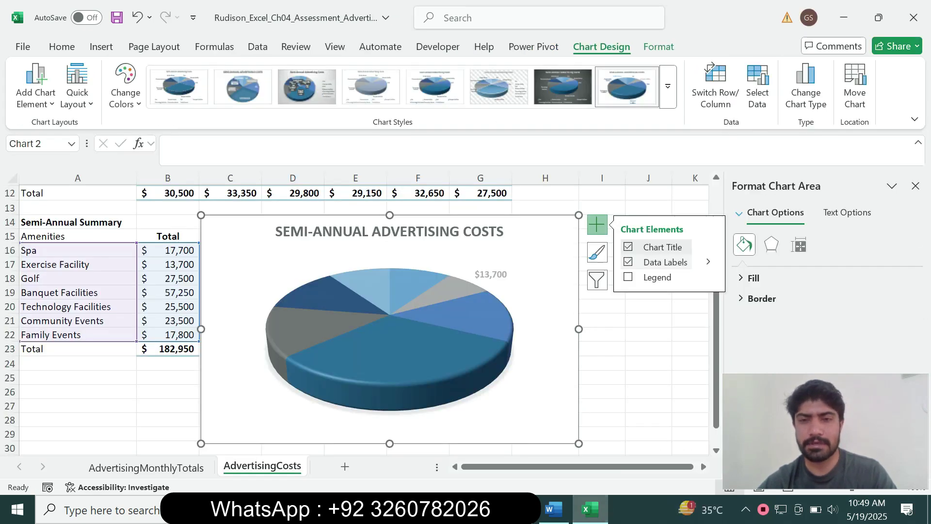
click(708, 262)
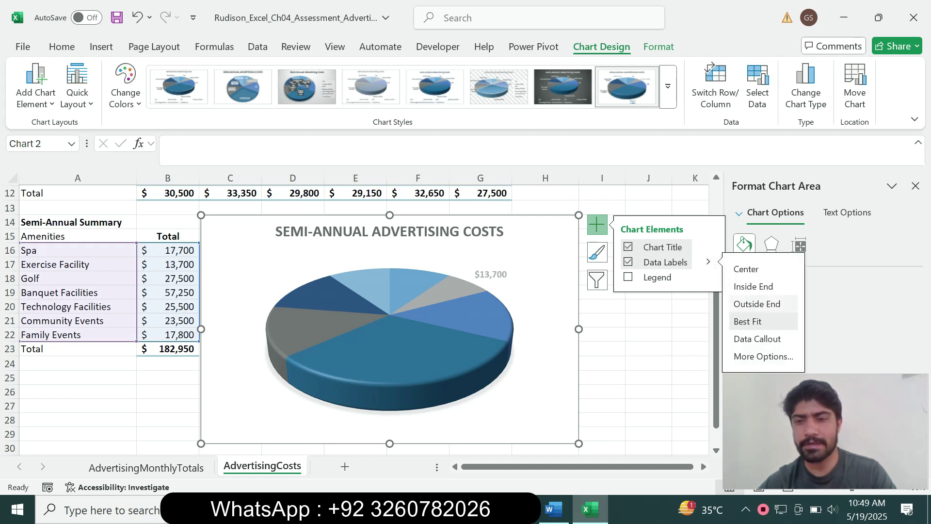
click(763, 356)
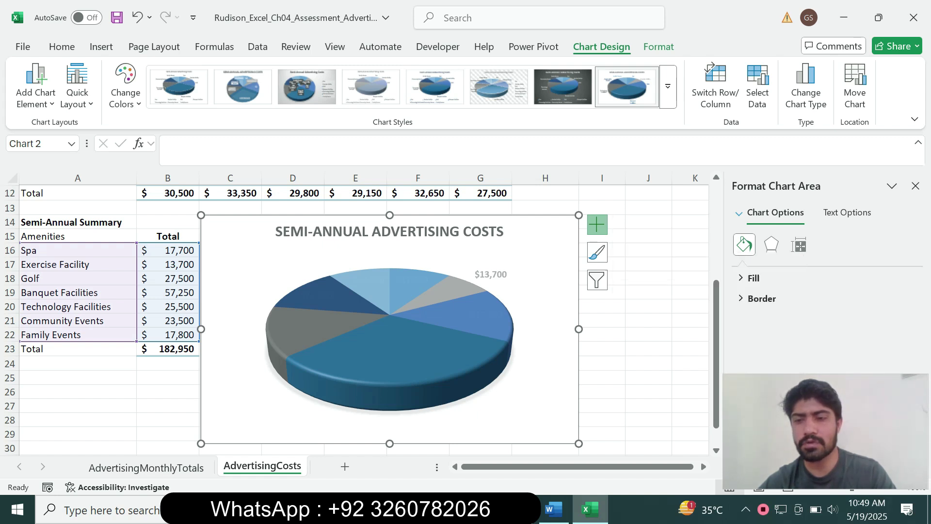
drag(570, 390, 108, 372)
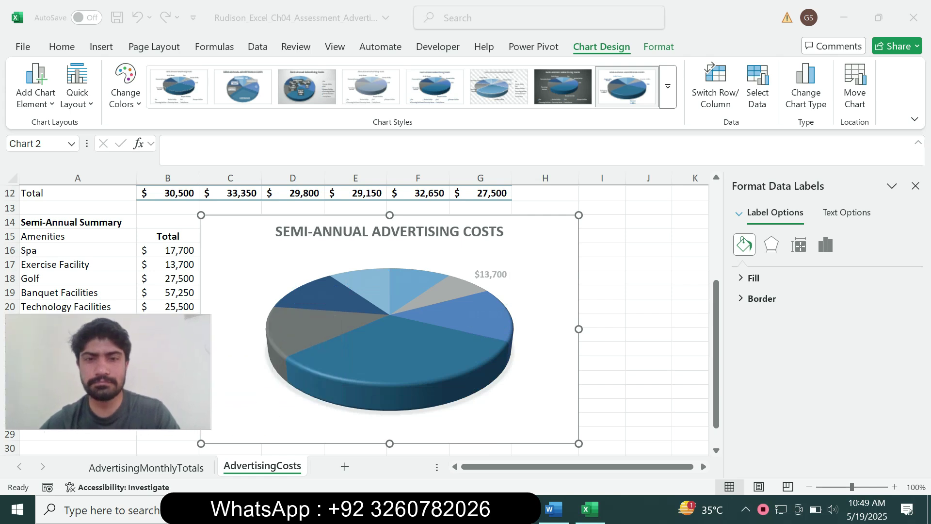
click(825, 245)
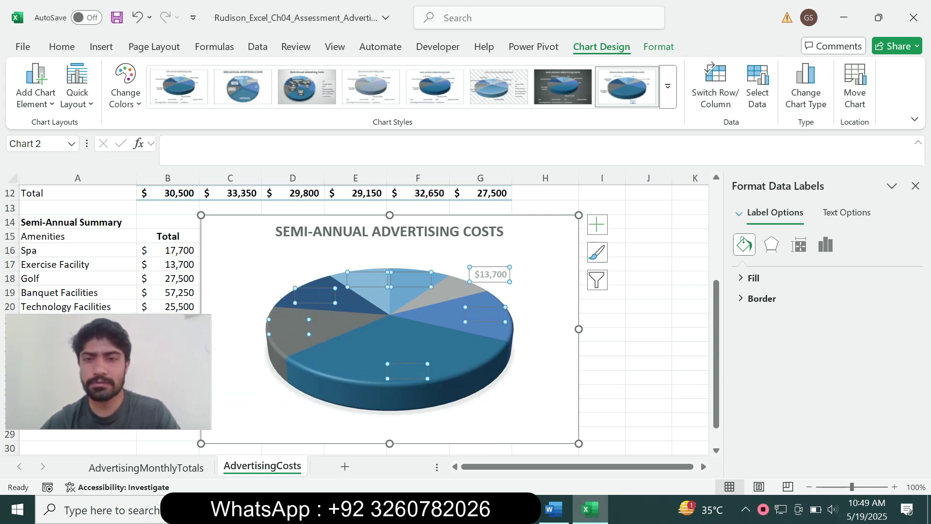
Recheck the label contents required in step 8, and include the category name and percentage in the Excel pie chart's data labels.
click(597, 224)
click(708, 261)
click(761, 357)
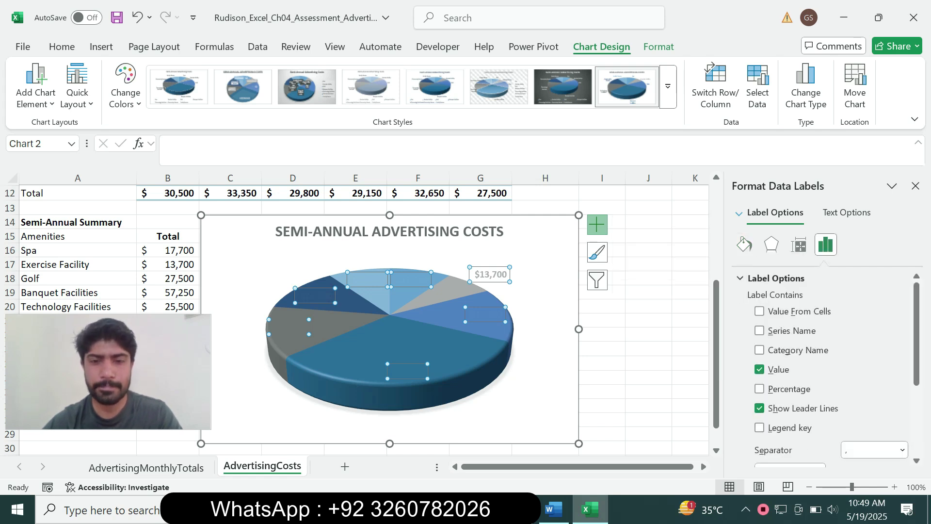
click(553, 509)
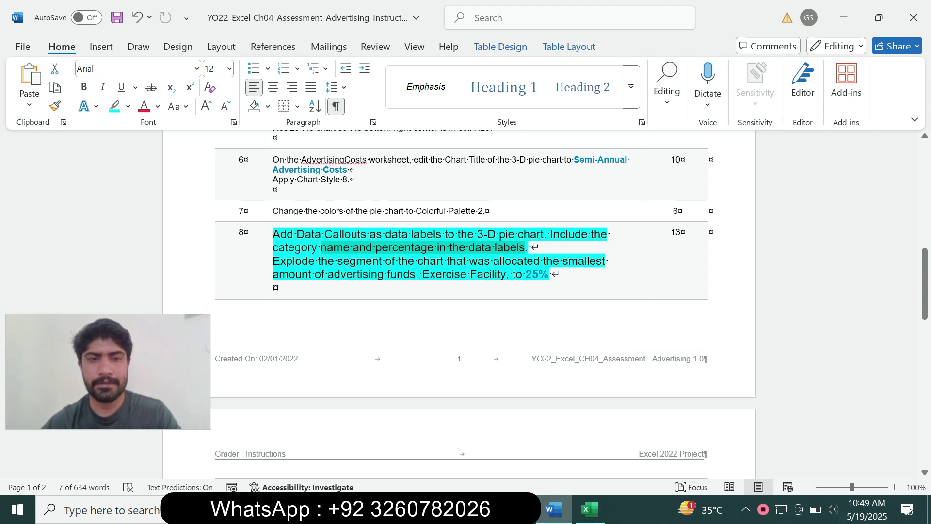
click(590, 509)
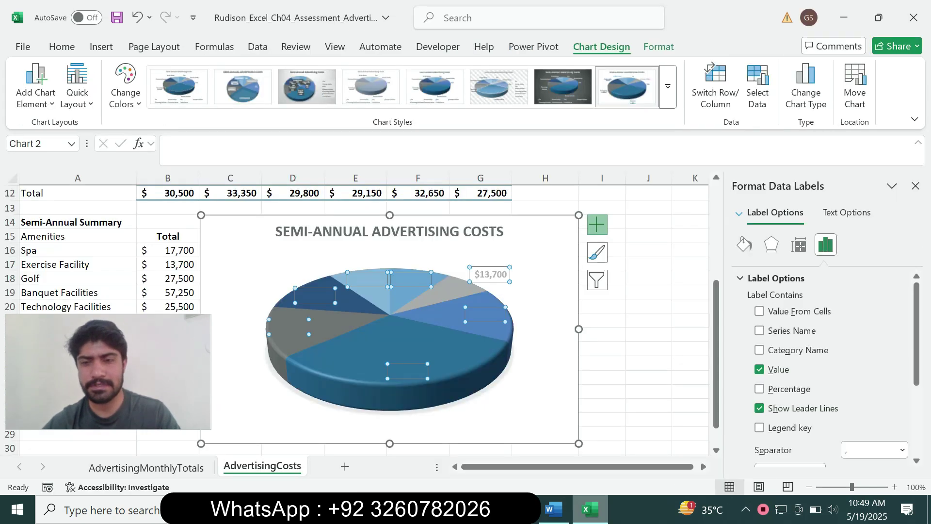
click(759, 350)
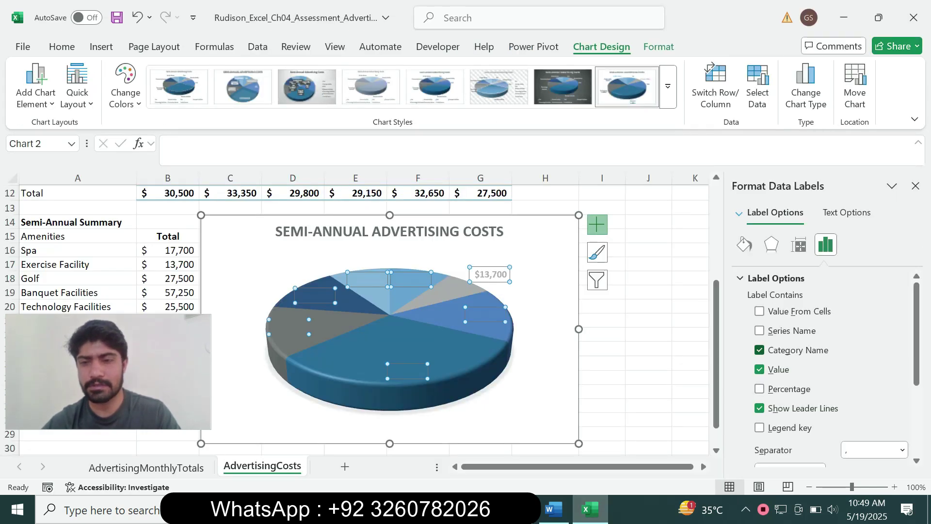
click(759, 389)
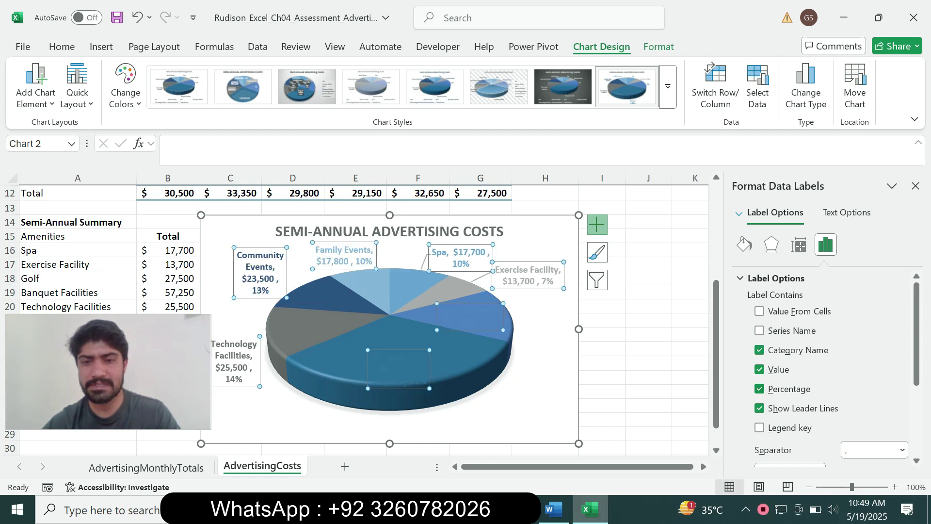
Check the segment explosion instruction in step 8 of the Word document, and select only the Exercise Facility slice in the Excel pie chart.
click(553, 509)
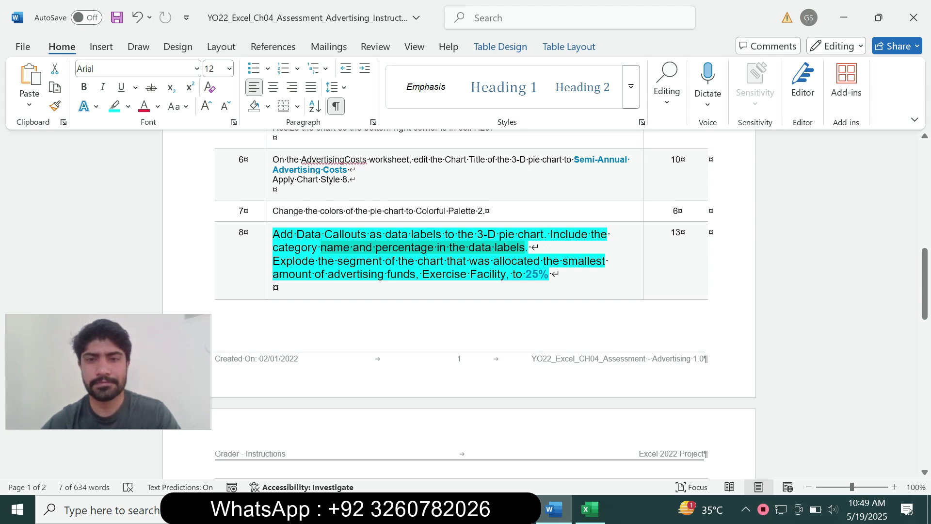
drag(273, 261, 558, 274)
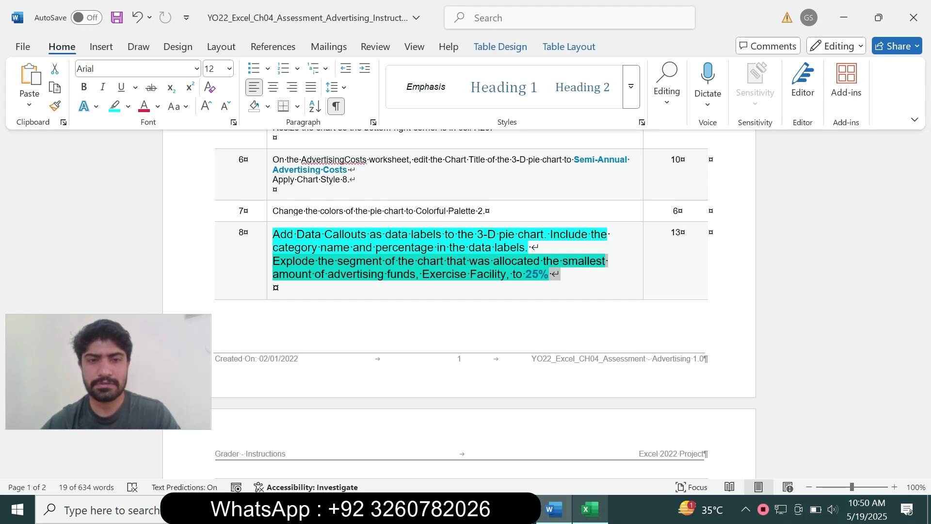
click(590, 509)
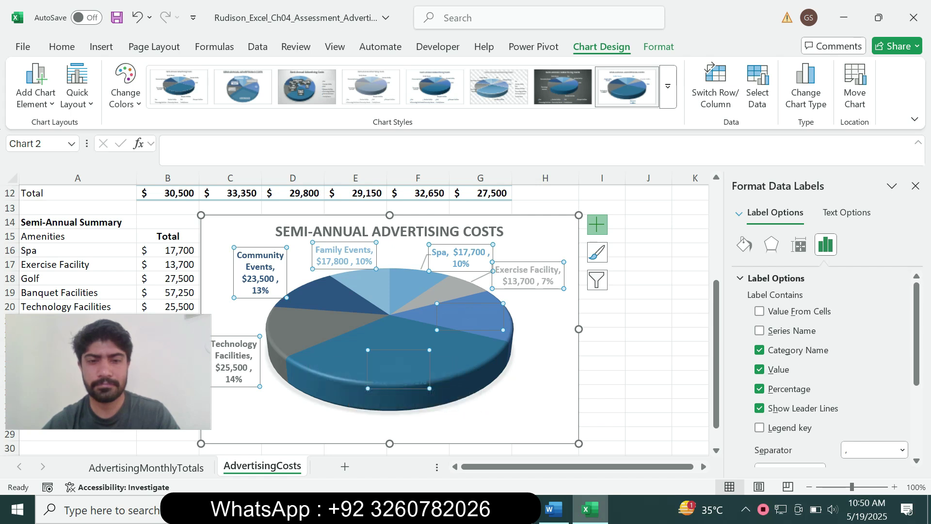
click(304, 353)
click(554, 509)
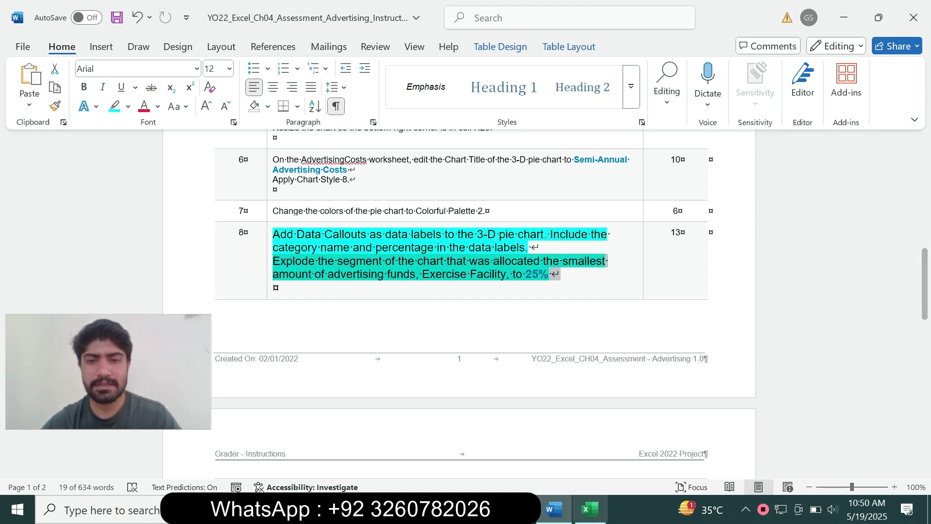
click(589, 509)
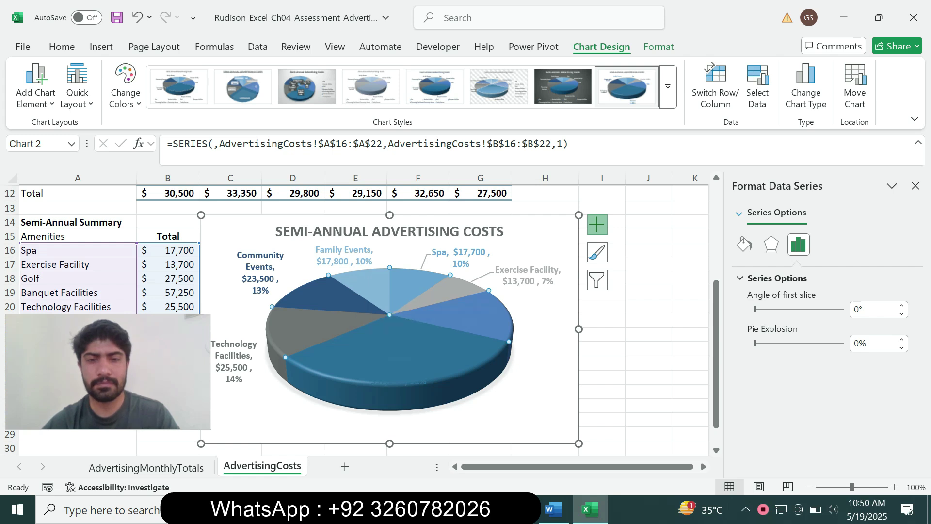
click(404, 297)
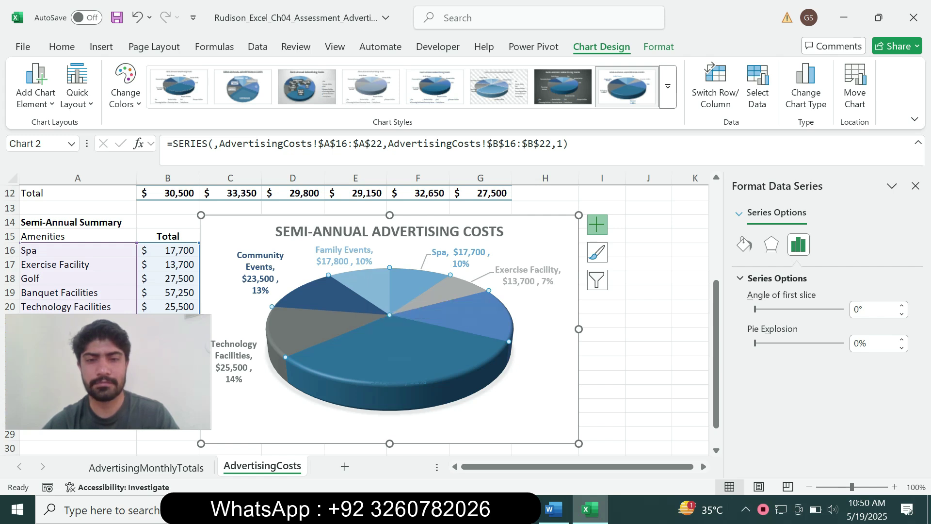
click(553, 509)
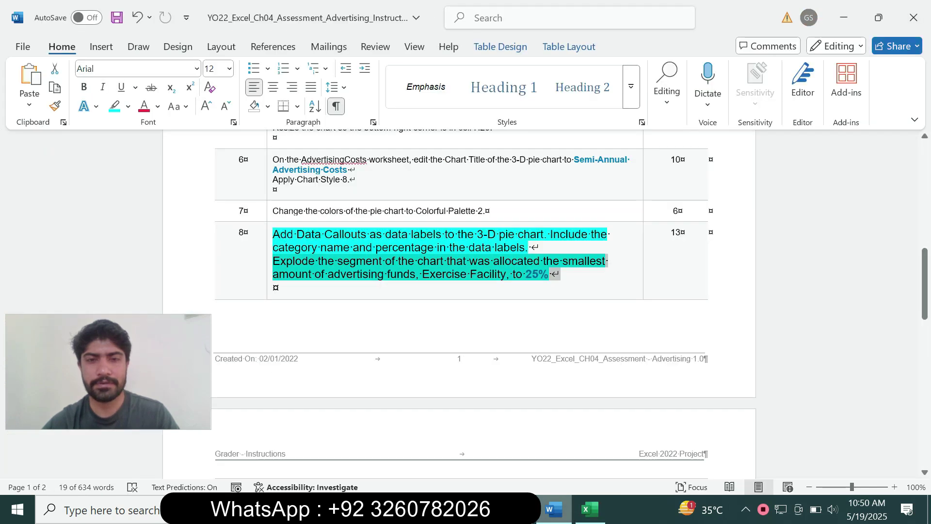
click(589, 509)
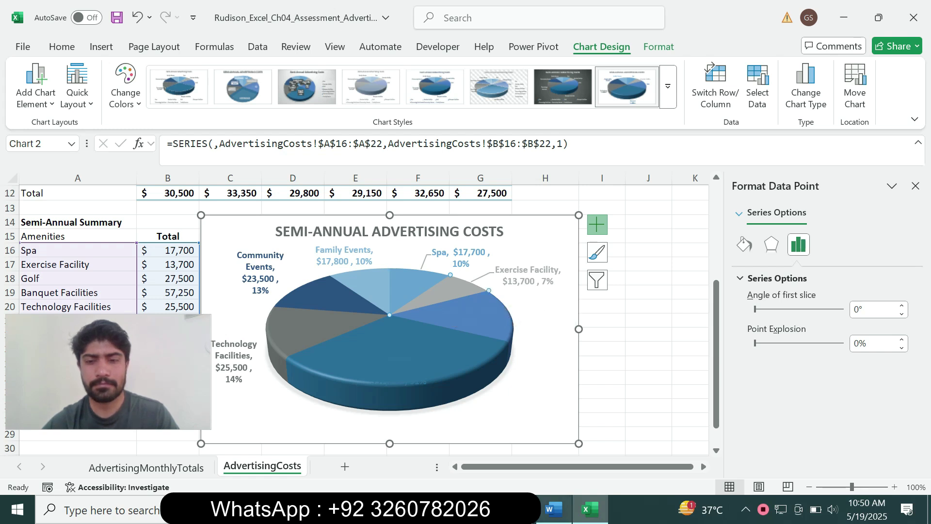
Recheck the explosion requirement in step 8 of the Word instructions, and explode the Exercise Facility slice of the Excel pie chart to 25%.
click(554, 510)
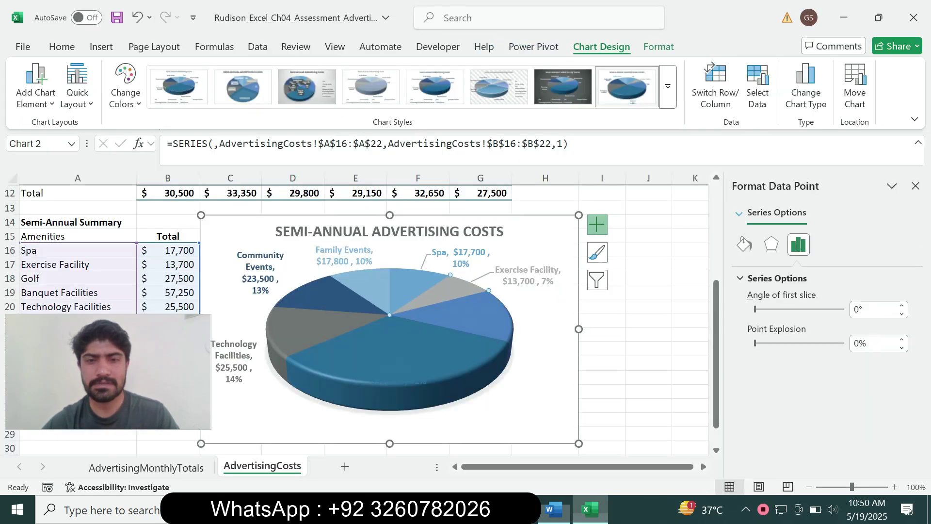
click(590, 509)
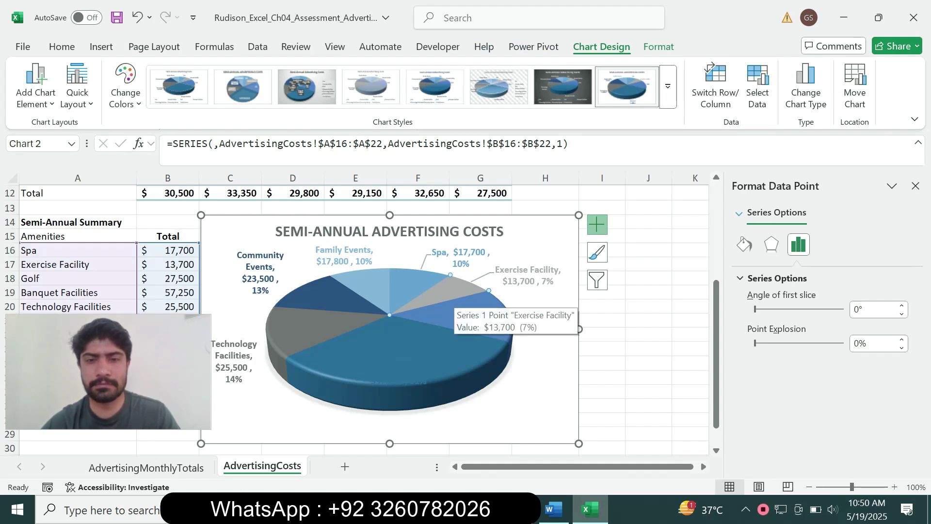
click(553, 509)
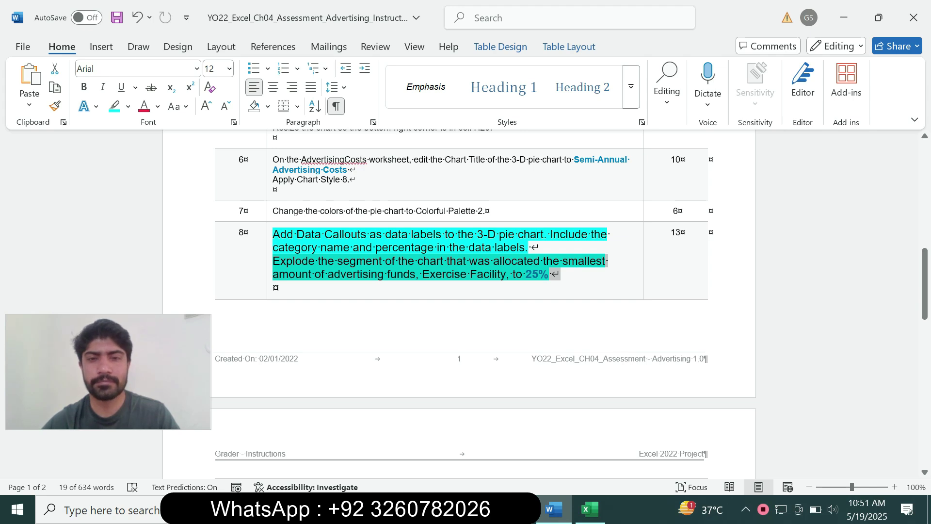
click(590, 509)
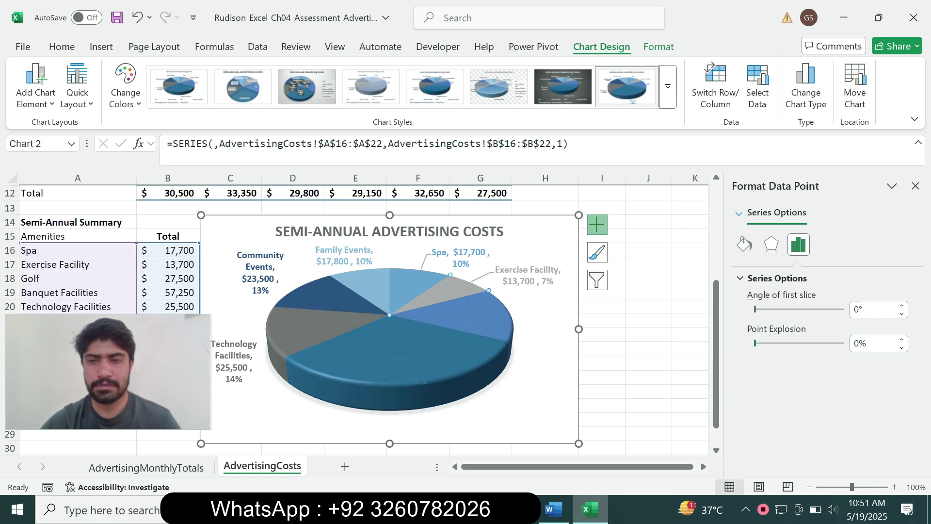
click(860, 343)
text(25)
key(Return)
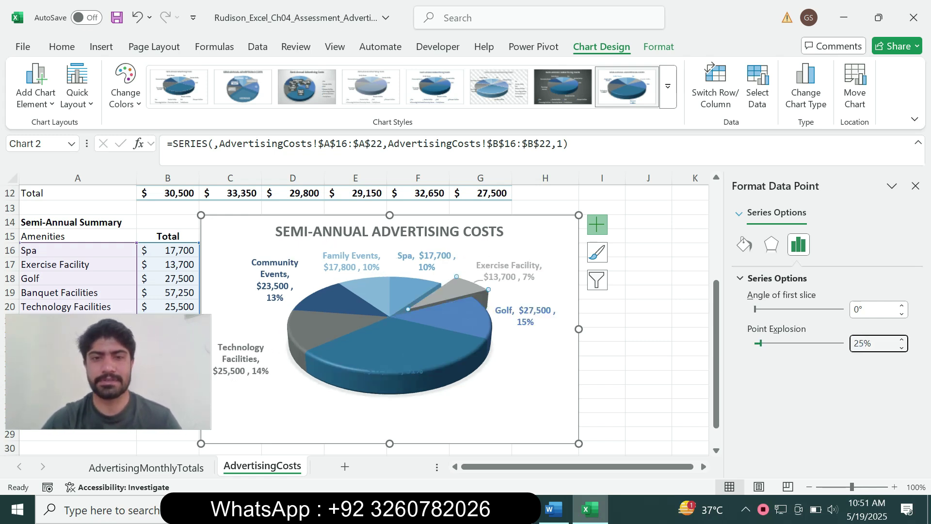
key(Escape)
In the Word instructions, set the step 8 text back to 9 pt and remove its turquoise highlight.
click(554, 509)
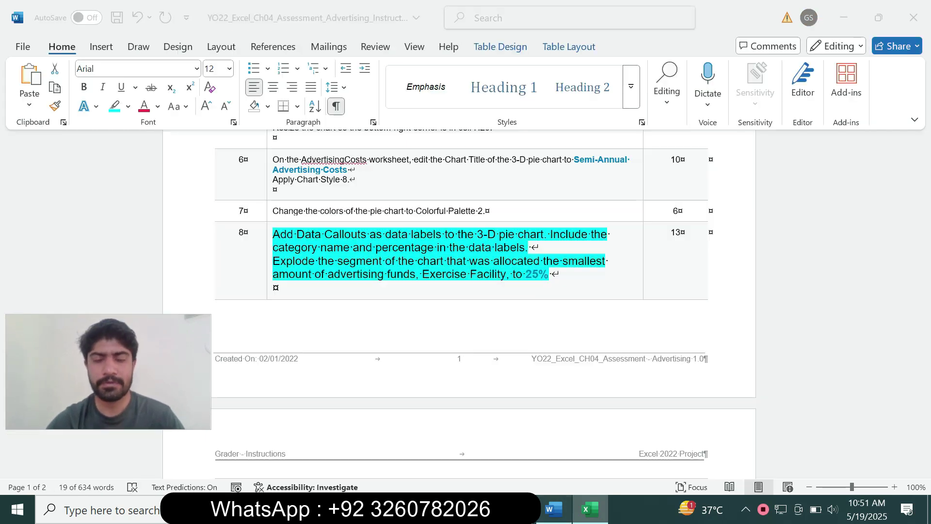
drag(108, 372, 833, 413)
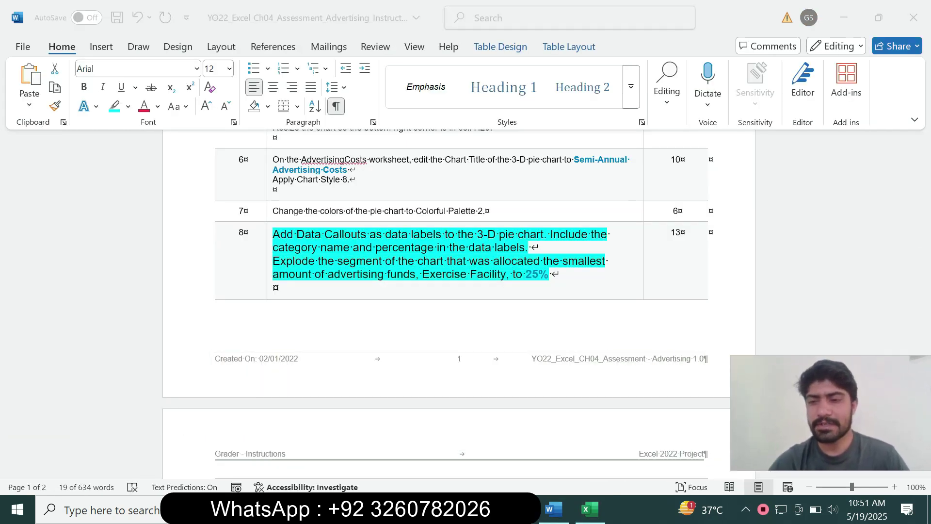
drag(273, 261, 259, 238)
click(555, 275)
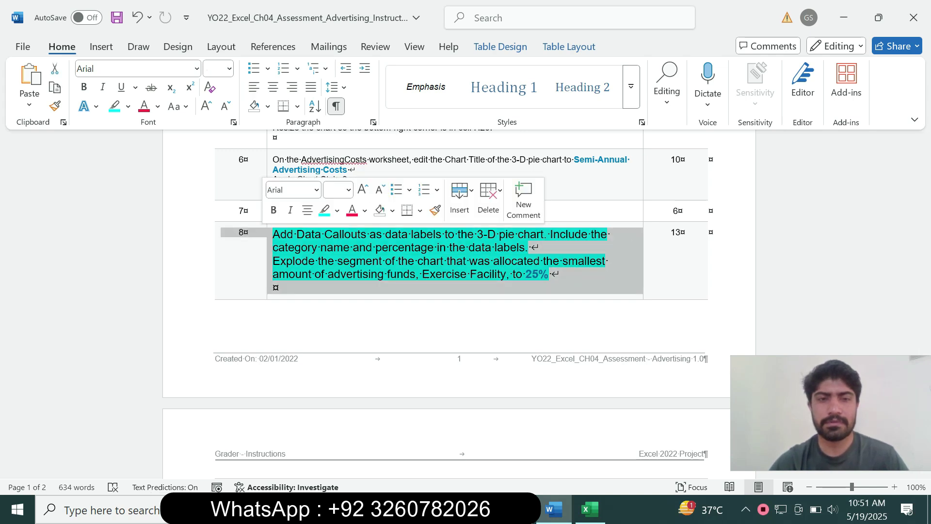
click(348, 190)
click(336, 226)
click(337, 210)
click(361, 316)
Highlight the text of steps 9 through 15 on page 2 of the Word instructions in turquoise.
drag(925, 284, 924, 323)
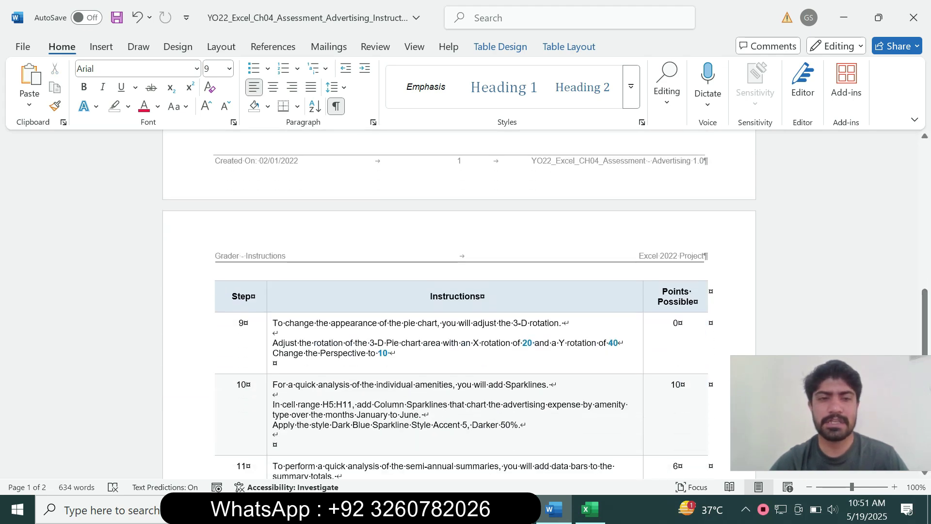
drag(273, 323, 379, 170)
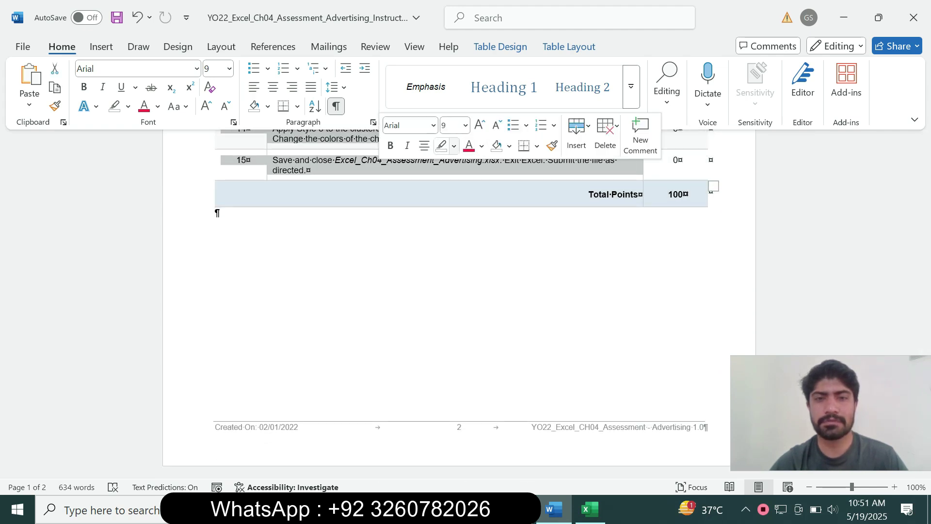
click(453, 145)
click(489, 197)
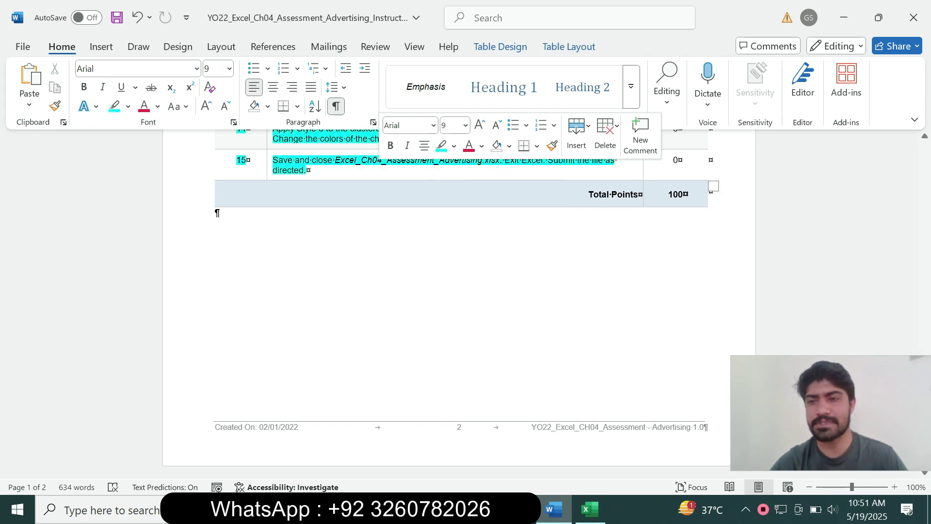
click(925, 331)
mouse_move(925, 330)
mouse_down()
mouse_move(925, 284)
mouse_move(924, 382)
mouse_move(925, 179)
mouse_move(925, 430)
mouse_move(925, 333)
mouse_move(924, 366)
mouse_move(925, 345)
mouse_up()
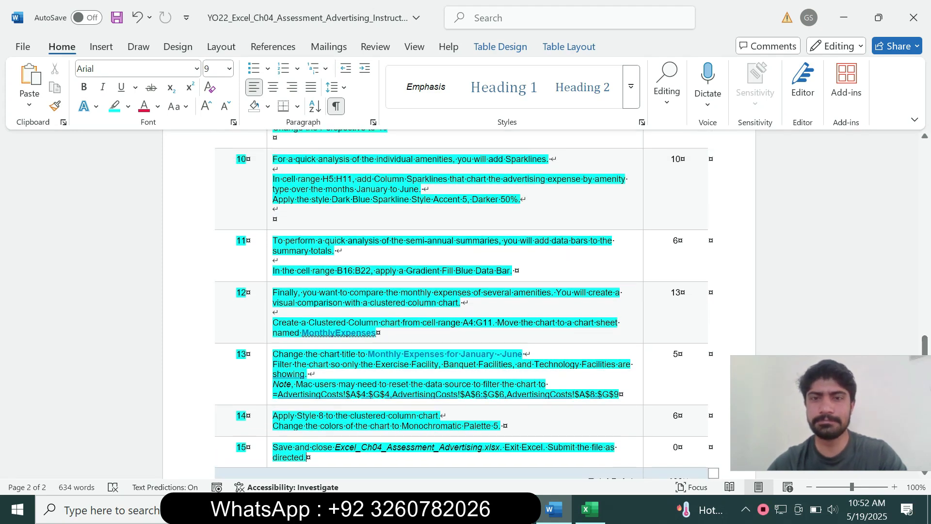